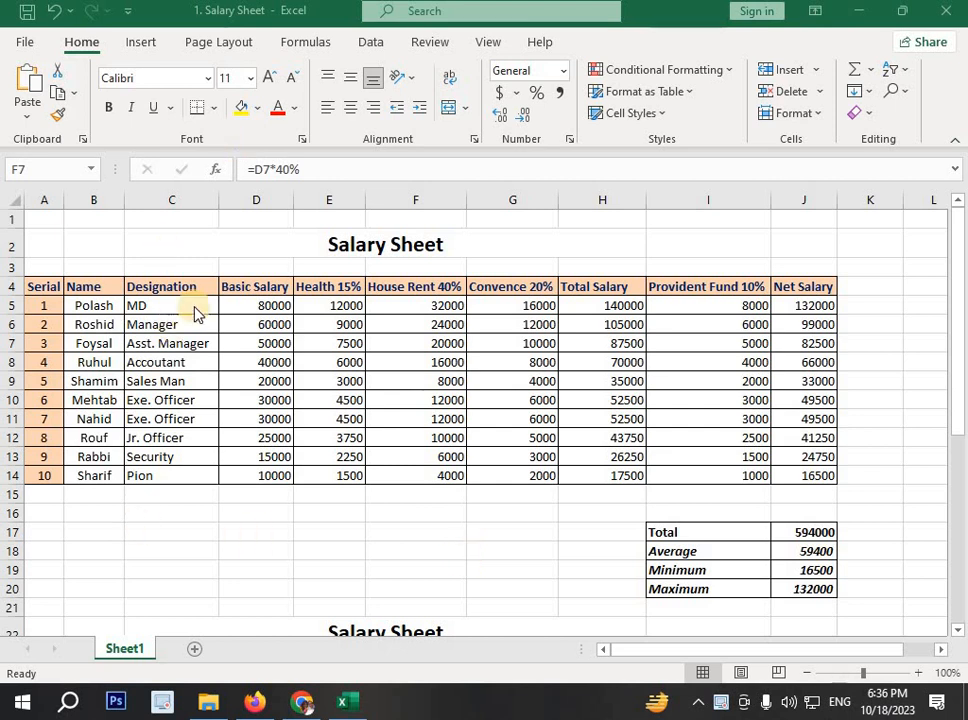
Step: Examine the first employee's entries in row 5, from the name and designation across to the net salary
left_click(147, 303)
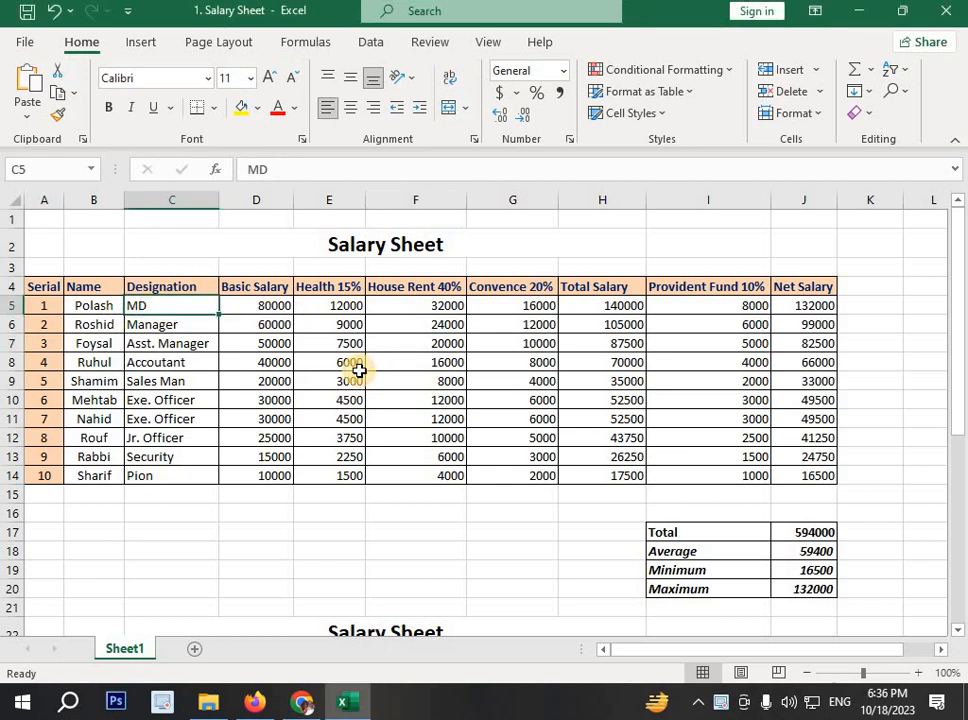
key("Left")
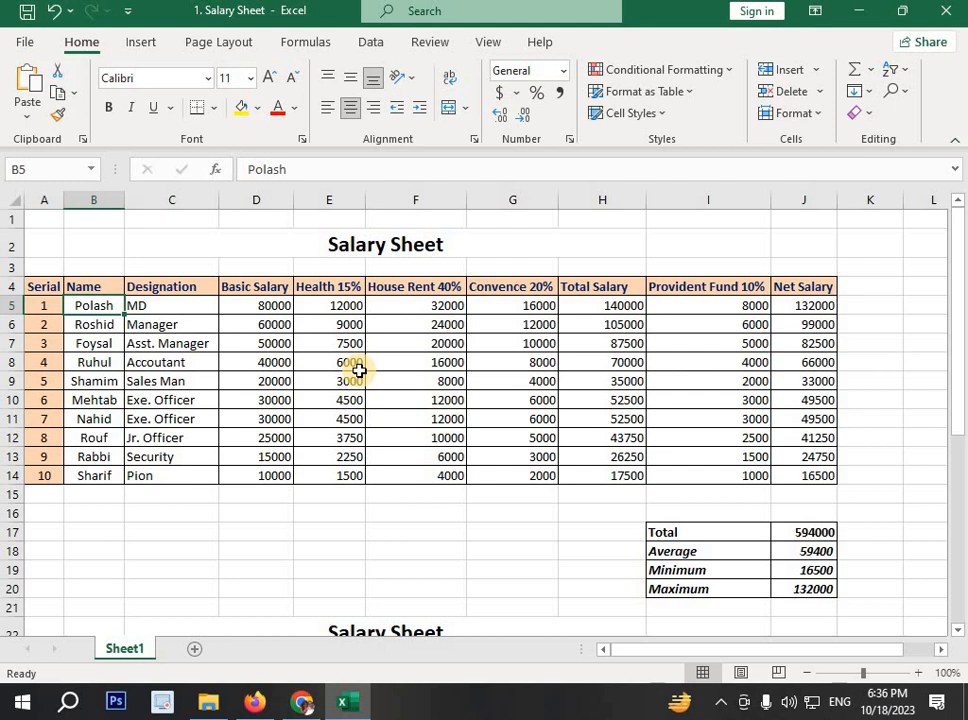
key("Right")
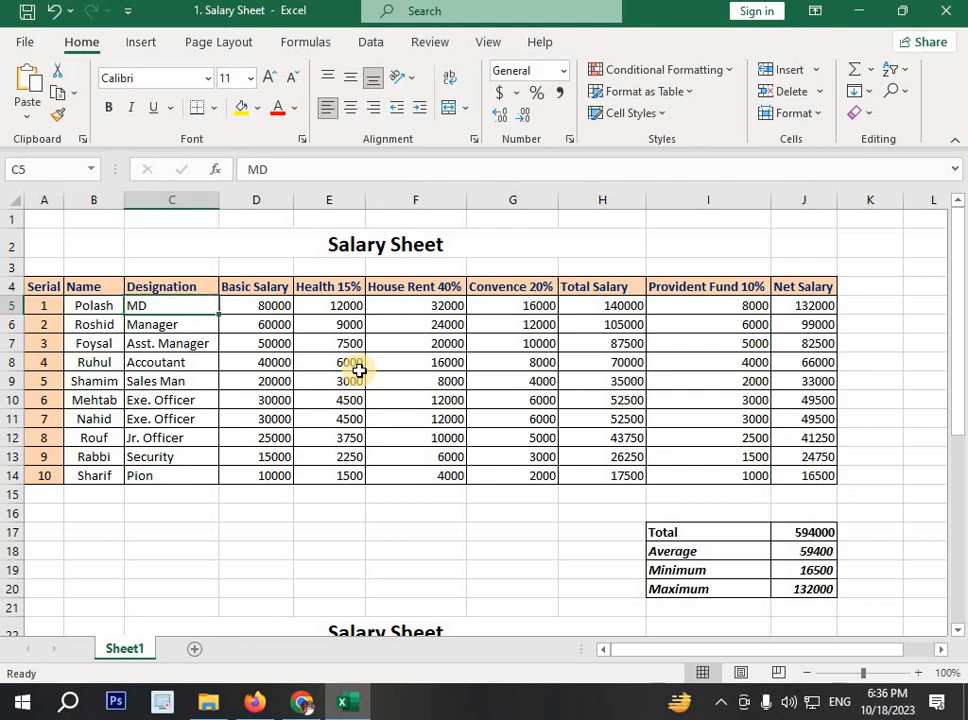
key("Right")
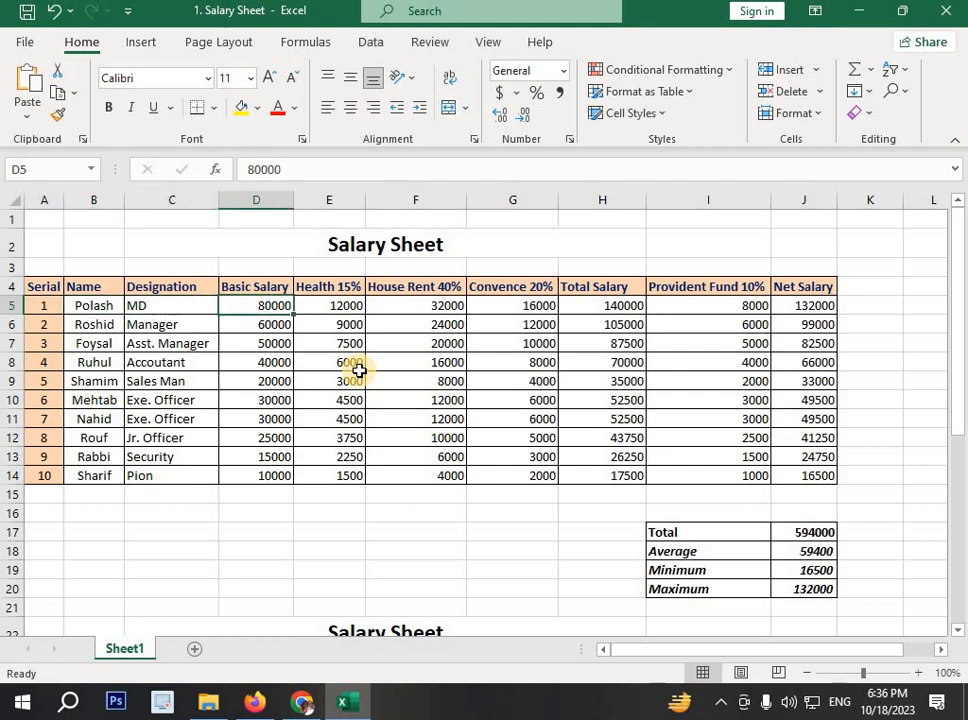
key("Right")
key("Right")
key("Right")
key("Right")
key("Right")
key("Right")
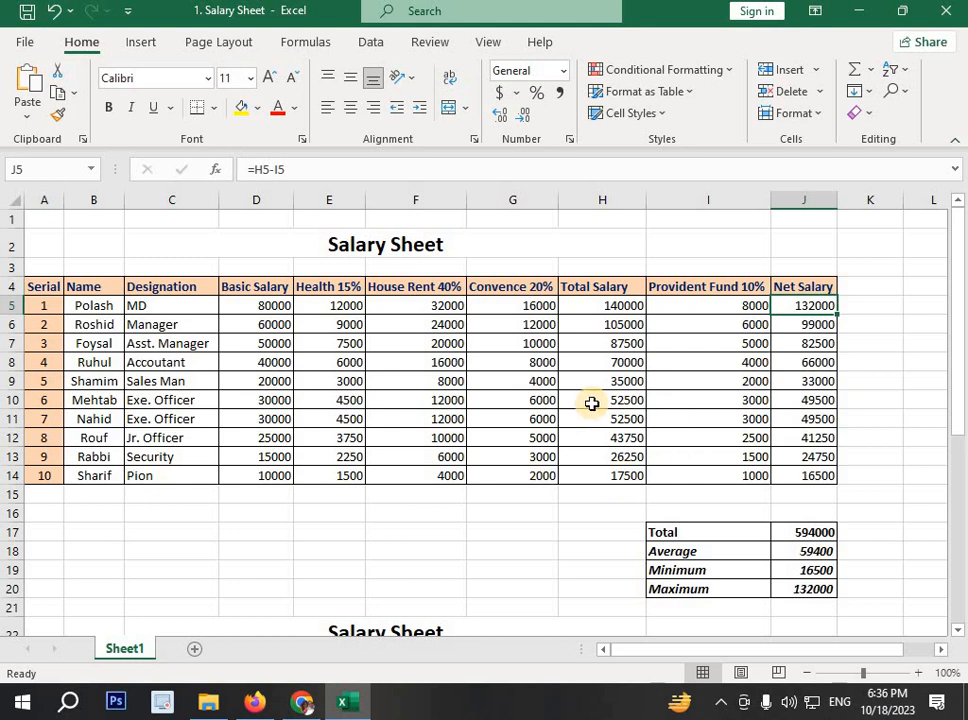
Step: Review the basic salary entry in D5 and highlight the calculated cells in E5:J14
left_click(266, 305)
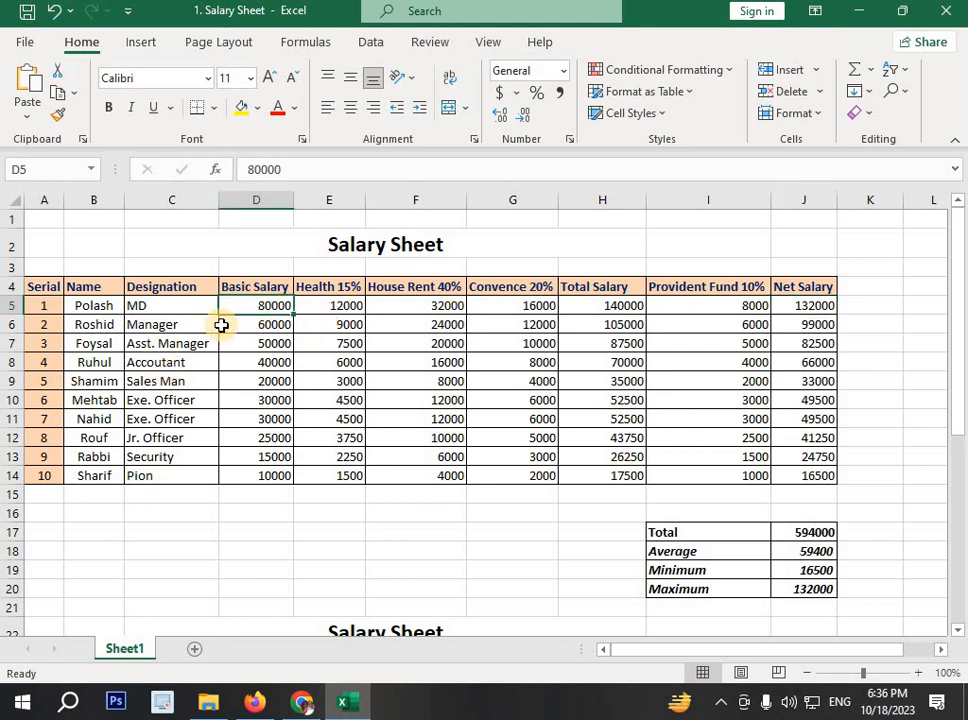
left_click(103, 308)
left_click(261, 305)
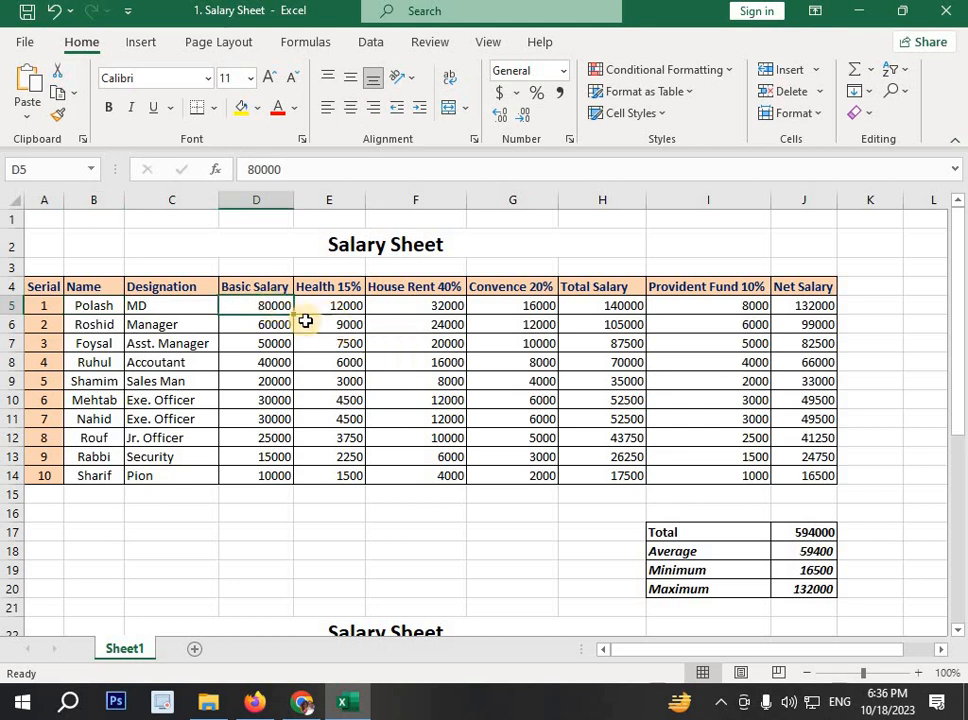
left_click(350, 306)
left_click_drag(341, 308, 352, 492)
left_click(335, 422)
left_click(339, 310)
left_click_drag(332, 432, 810, 478)
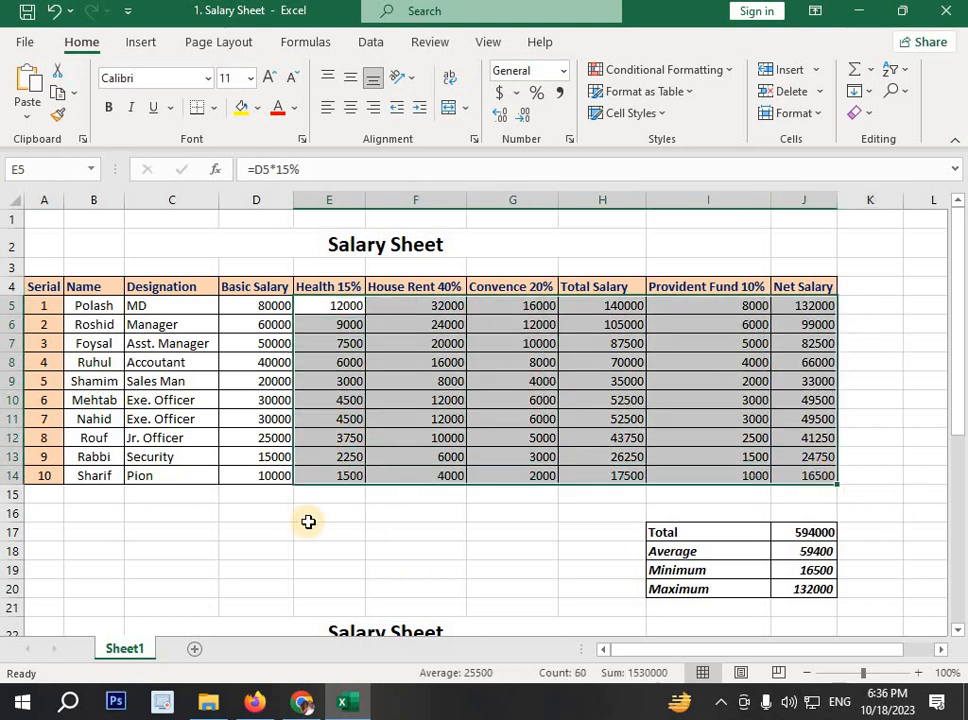
Step: Clear the Health 15% formulas cell by cell from E5 down to E14
left_click(331, 304)
key("BackSpace")
key("Return")
key("BackSpace")
key("Return")
key("BackSpace")
key("Return")
key("BackSpace")
key("Return")
key("BackSpace")
key("Return")
key("BackSpace")
key("Return")
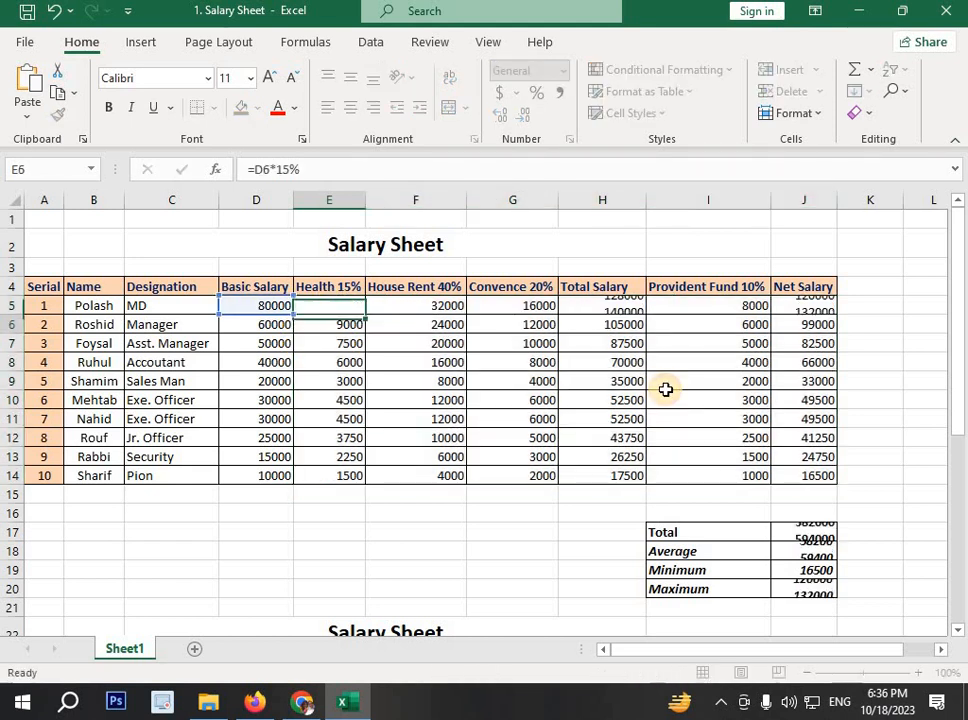
key("BackSpace")
key("Return")
key("BackSpace")
key("Return")
key("BackSpace")
key("Return")
key("BackSpace")
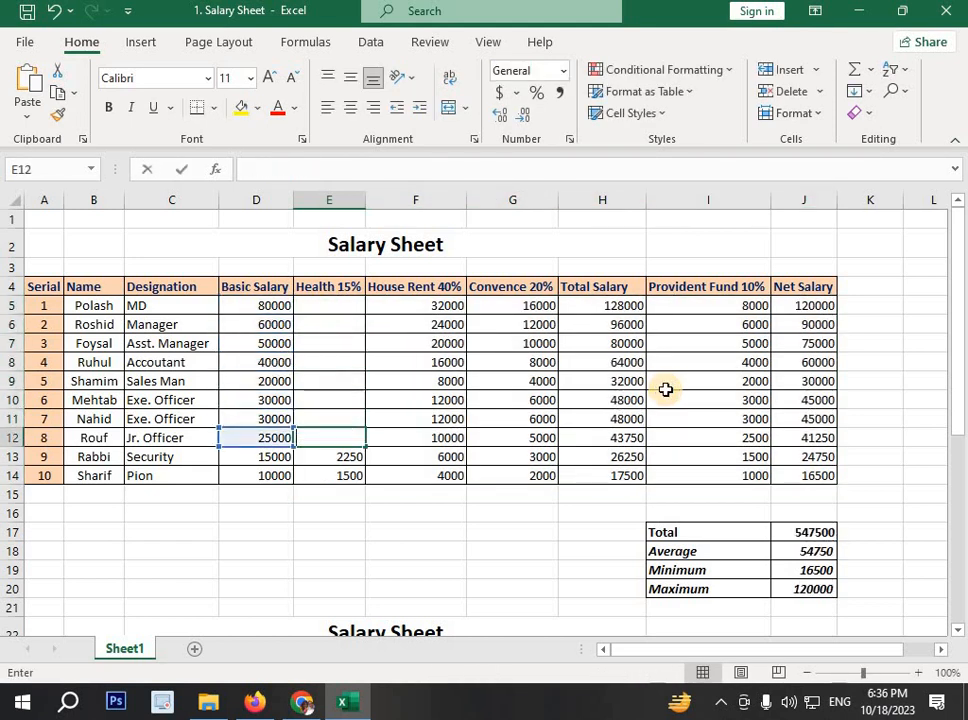
key("Tab")
Step: Clear the House Rent 40% formulas cell by cell from F14 up to F5
key("BackSpace")
key("shift+Return")
key("BackSpace")
key("shift+Return")
key("BackSpace")
key("shift+Return")
key("BackSpace")
key("shift+Return")
key("BackSpace")
key("shift+Return")
key("BackSpace")
key("shift+Return")
key("BackSpace")
key("shift+Return")
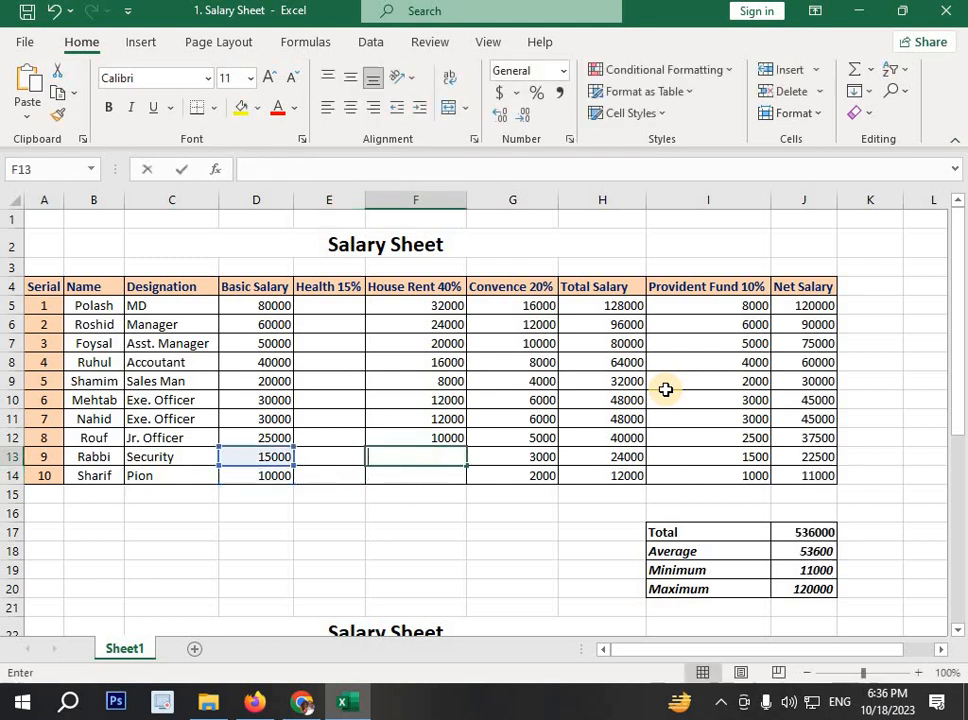
key("BackSpace")
key("shift+Return")
key("BackSpace")
key("shift+Return")
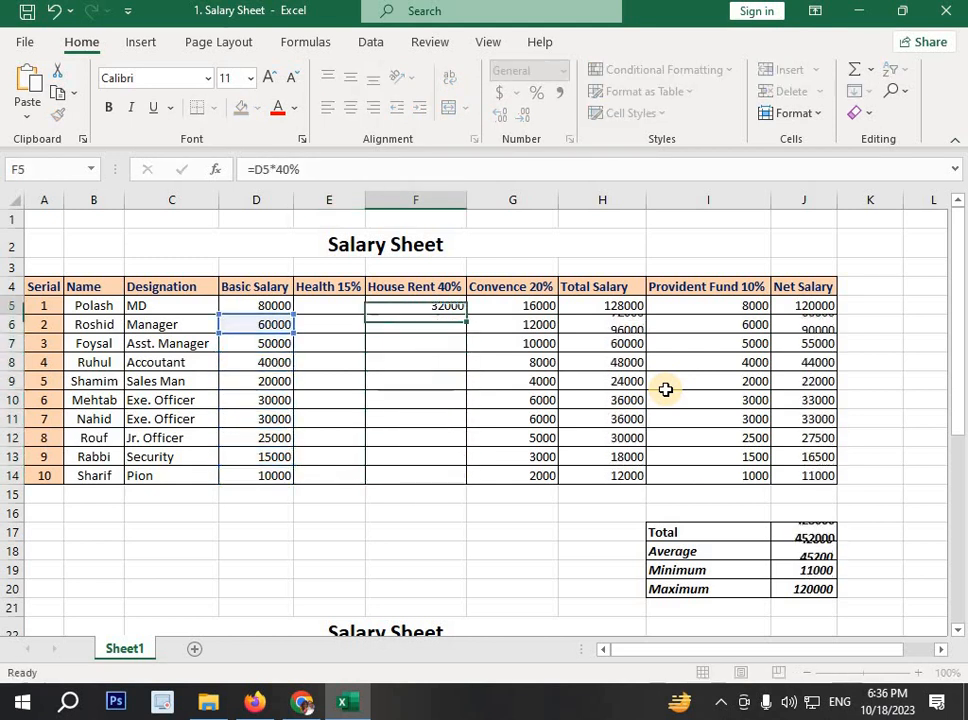
key("BackSpace")
key("Tab")
Step: Clear the Convence 20% formulas cell by cell from G5 down to G14
key("BackSpace")
key("Return")
key("BackSpace")
key("Return")
key("BackSpace")
key("Return")
key("BackSpace")
key("Return")
key("BackSpace")
key("Return")
key("BackSpace")
key("Return")
key("BackSpace")
key("Return")
key("BackSpace")
key("Return")
key("BackSpace")
key("Return")
key("BackSpace")
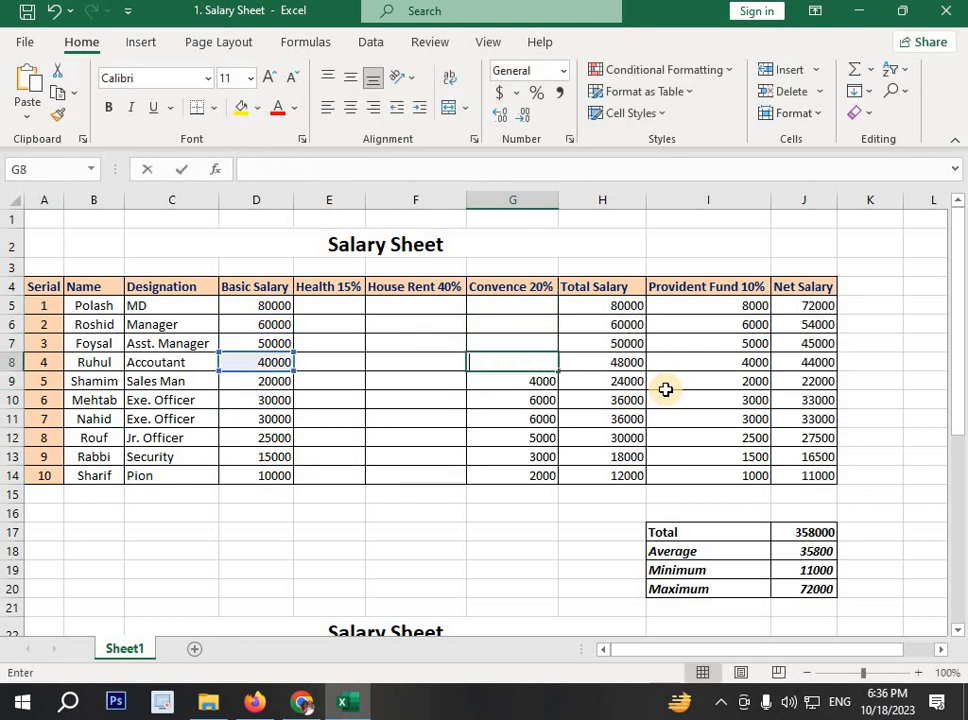
key("Tab")
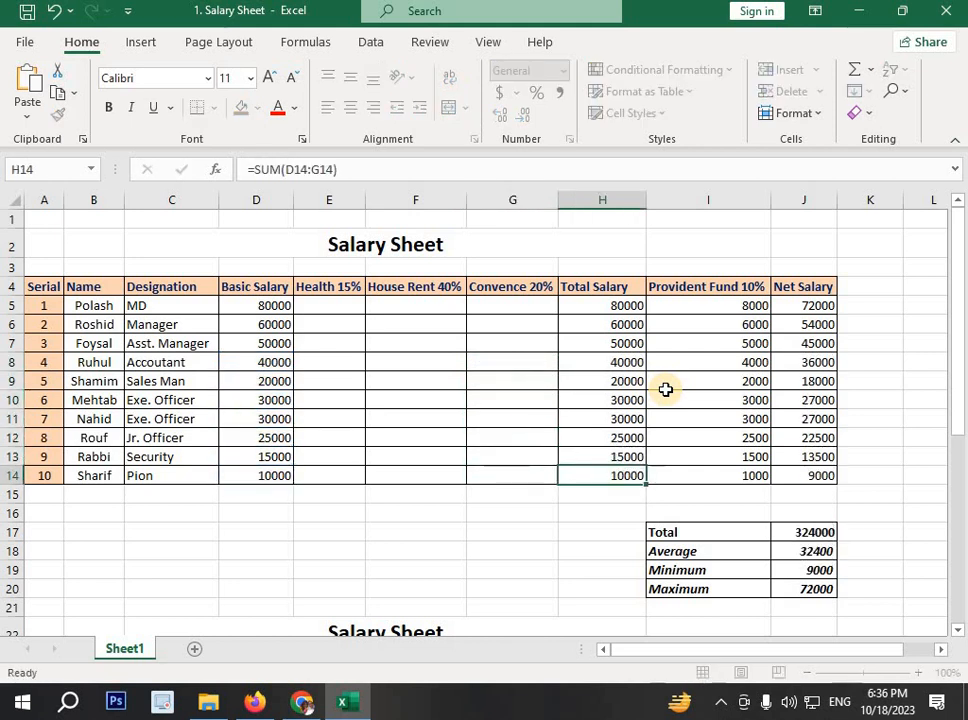
Step: Clear the Total Salary formulas cell by cell from H14 up to H5
key("BackSpace")
key("shift+Return")
key("BackSpace")
key("shift+Return")
key("BackSpace")
key("shift+Return")
key("BackSpace")
key("shift+Return")
key("BackSpace")
key("shift+Return")
key("BackSpace")
key("shift+Return")
key("BackSpace")
key("shift+Return")
key("BackSpace")
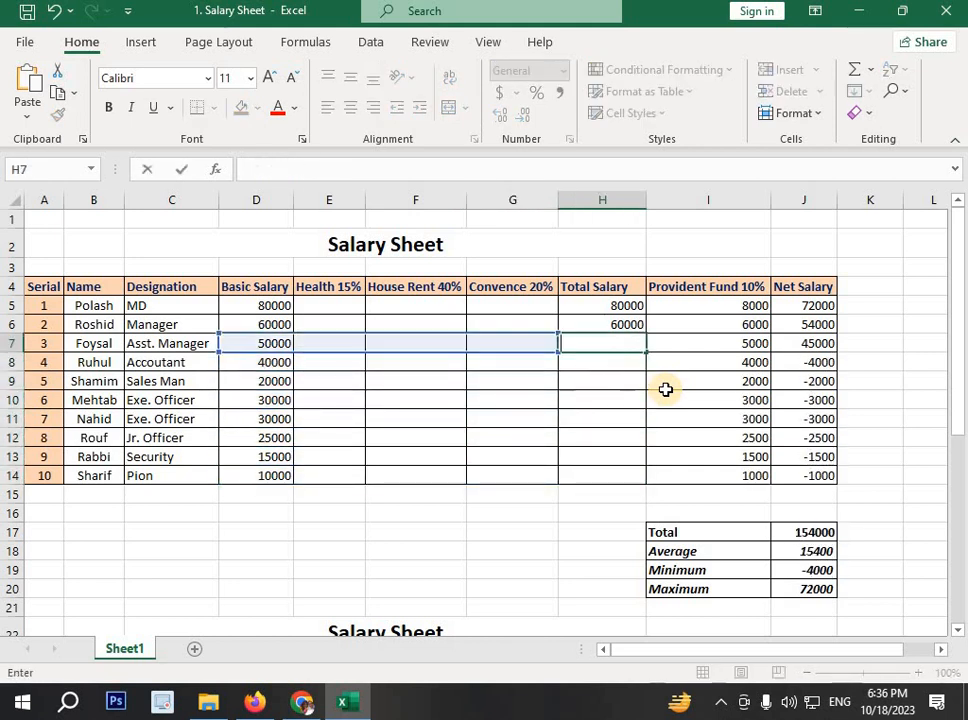
key("shift+Return")
key("BackSpace")
key("shift+Return")
key("BackSpace")
key("Tab")
Step: Clear the Provident Fund 10% formulas cell by cell from I5 down to I14
key("BackSpace")
key("Return")
key("BackSpace")
key("Return")
key("BackSpace")
key("Return")
key("BackSpace")
key("Return")
key("BackSpace")
key("Return")
key("BackSpace")
key("Return")
key("BackSpace")
key("Return")
key("BackSpace")
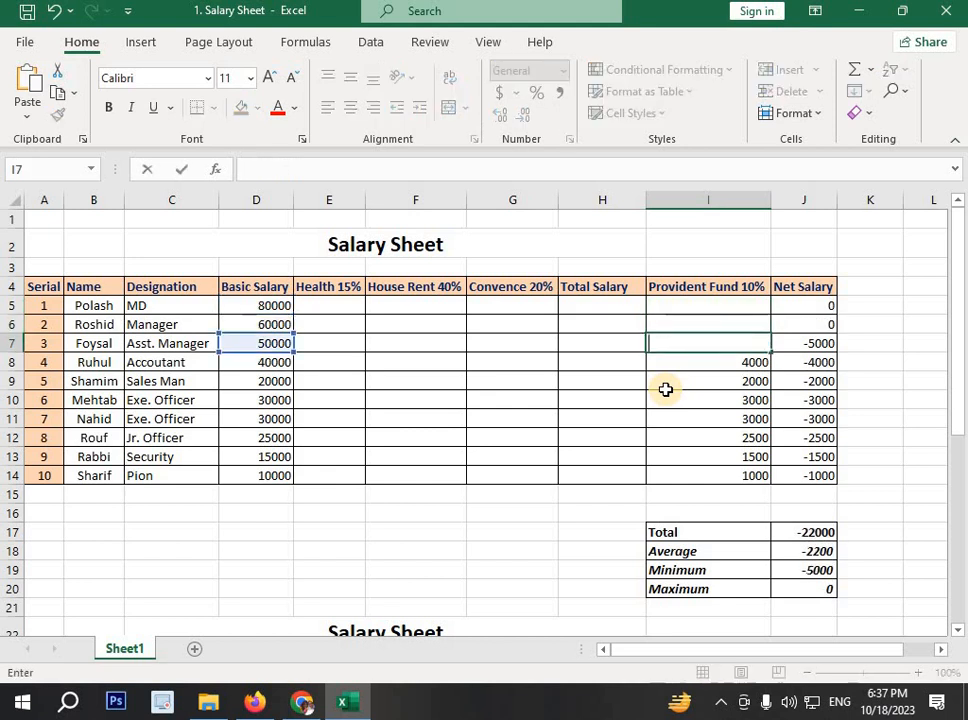
key("Return")
key("BackSpace")
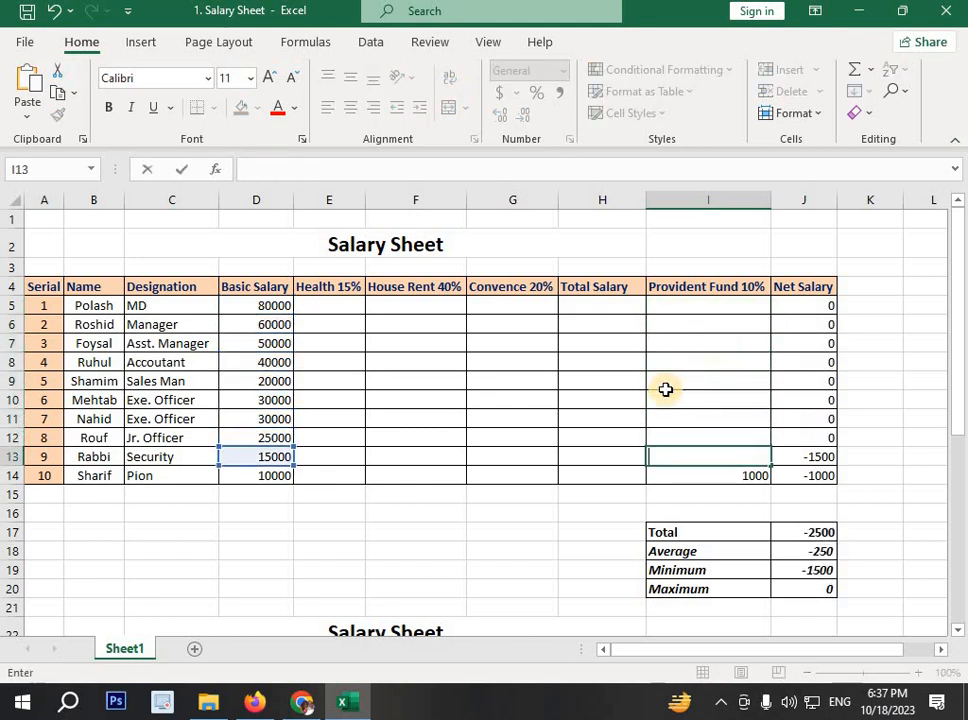
key("Return")
key("BackSpace")
key("Tab")
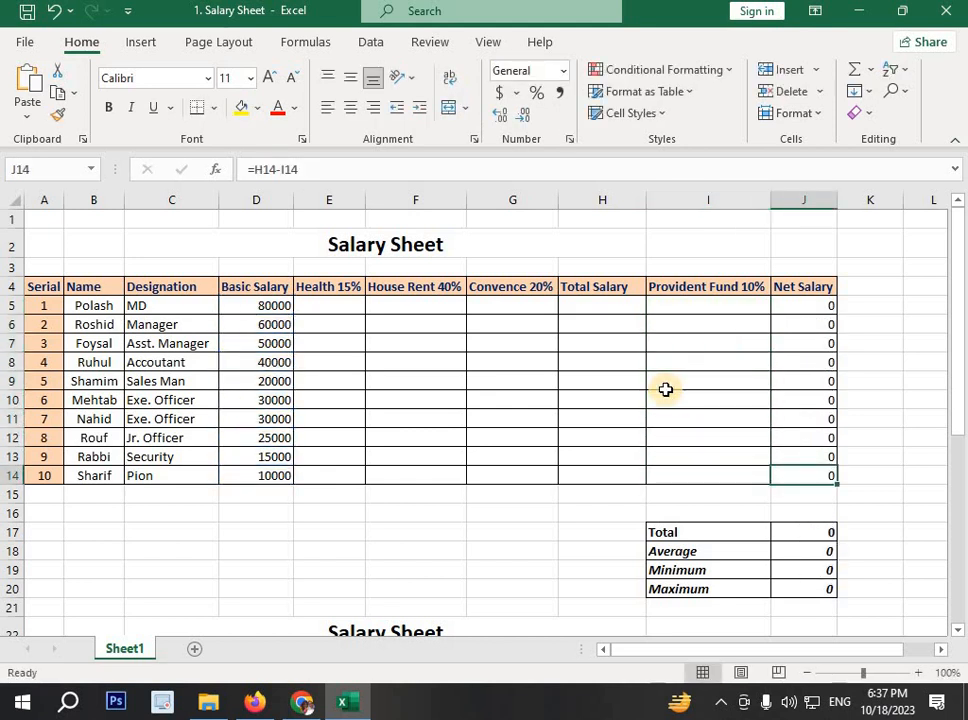
Step: Clear the Net Salary formulas cell by cell from J14 up to J5
key("BackSpace")
key("shift+Return")
key("BackSpace")
key("shift+Return")
key("BackSpace")
key("shift+Return")
key("BackSpace")
key("shift+Return")
key("BackSpace")
key("shift+Return")
key("BackSpace")
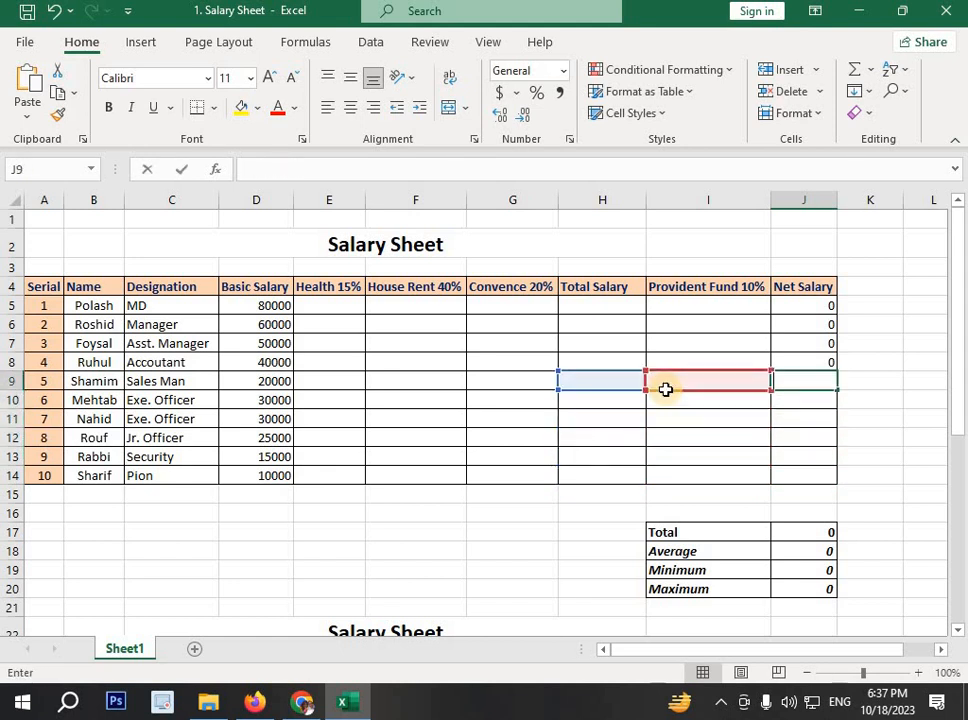
key("shift+Return")
key("BackSpace")
key("shift+Return")
key("BackSpace")
key("shift+Return")
key("BackSpace")
key("shift+Return")
key("BackSpace")
key("Return")
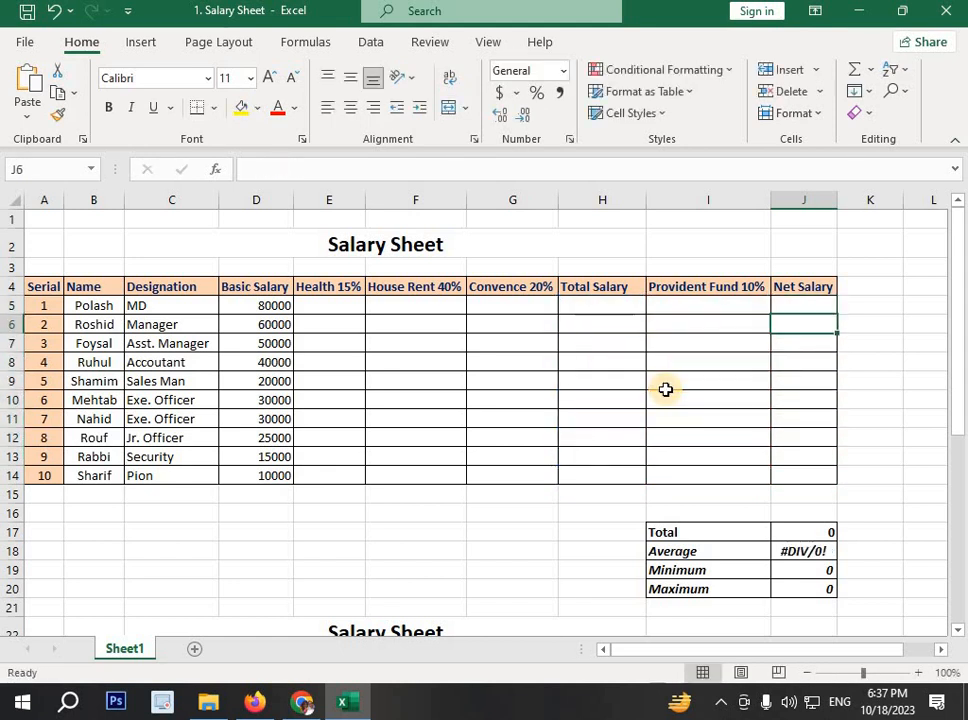
key("shift+Return")
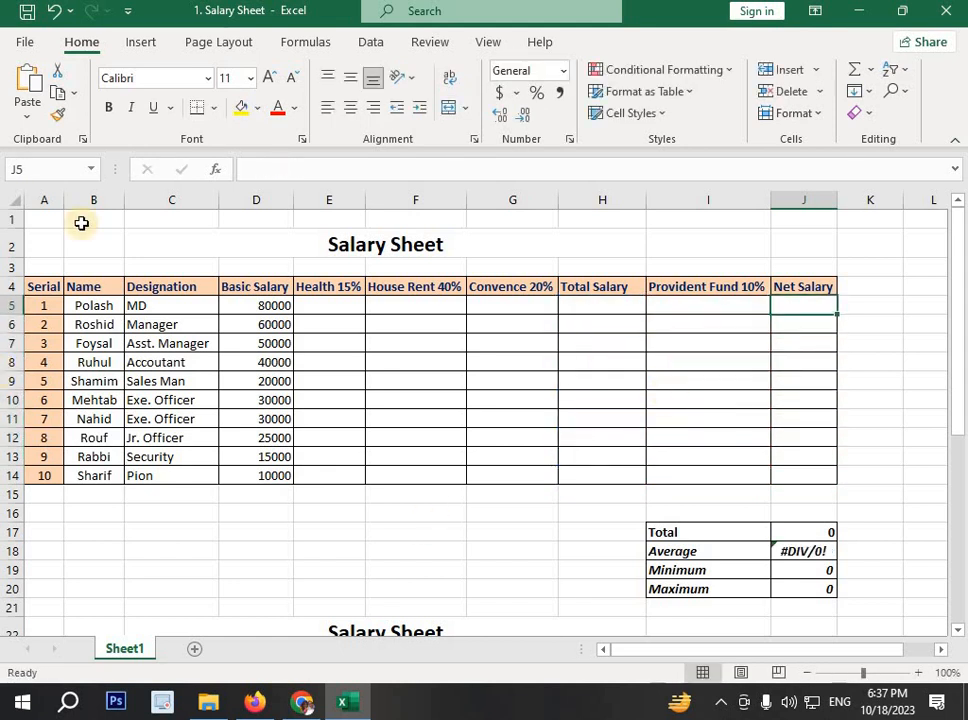
Step: Check the basic salaries in D5:D14 and widen the Health 15% column slightly
key("ctrl+Left")
key("Right")
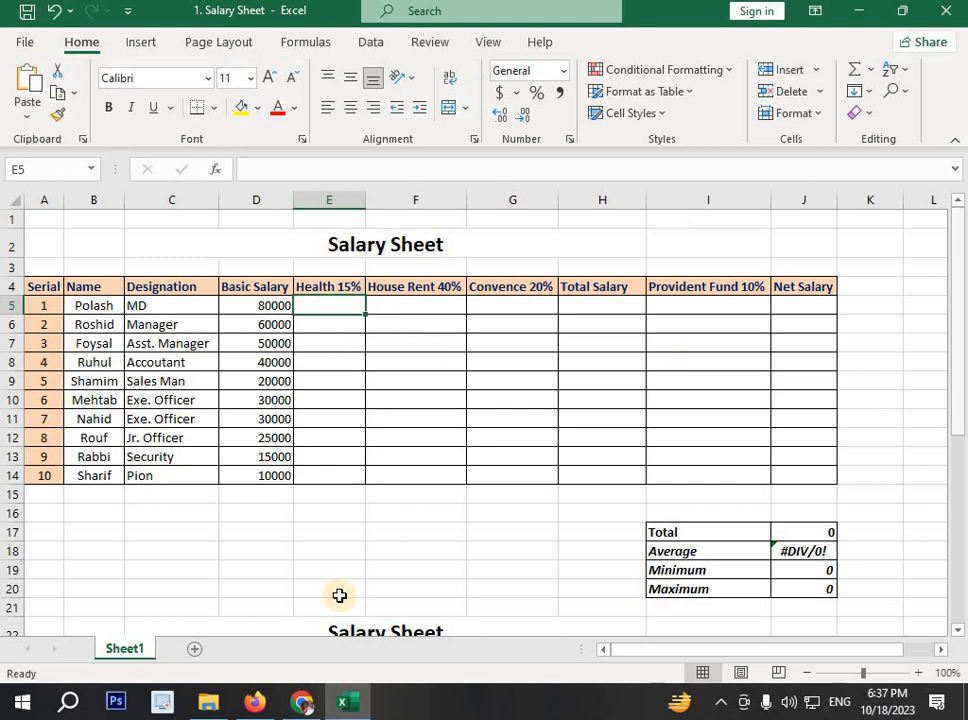
left_click_drag(267, 306, 266, 476)
left_click(353, 306)
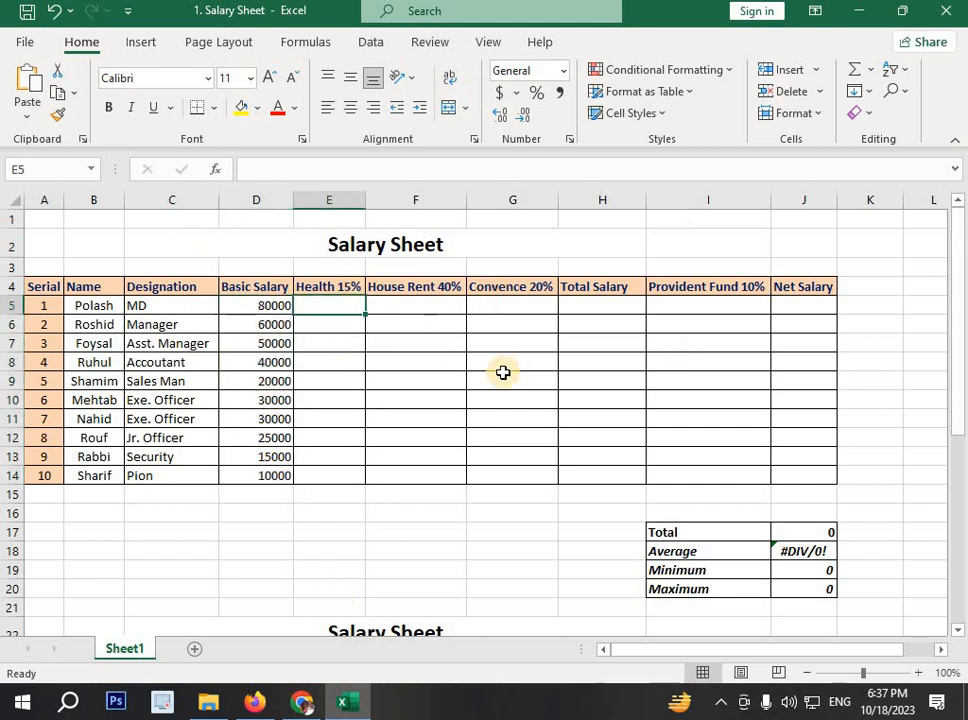
left_click_drag(370, 203, 372, 203)
Step: Review the Health, House Rent, Convence, Total Salary and Provident Fund headings in row 4
left_click(359, 286)
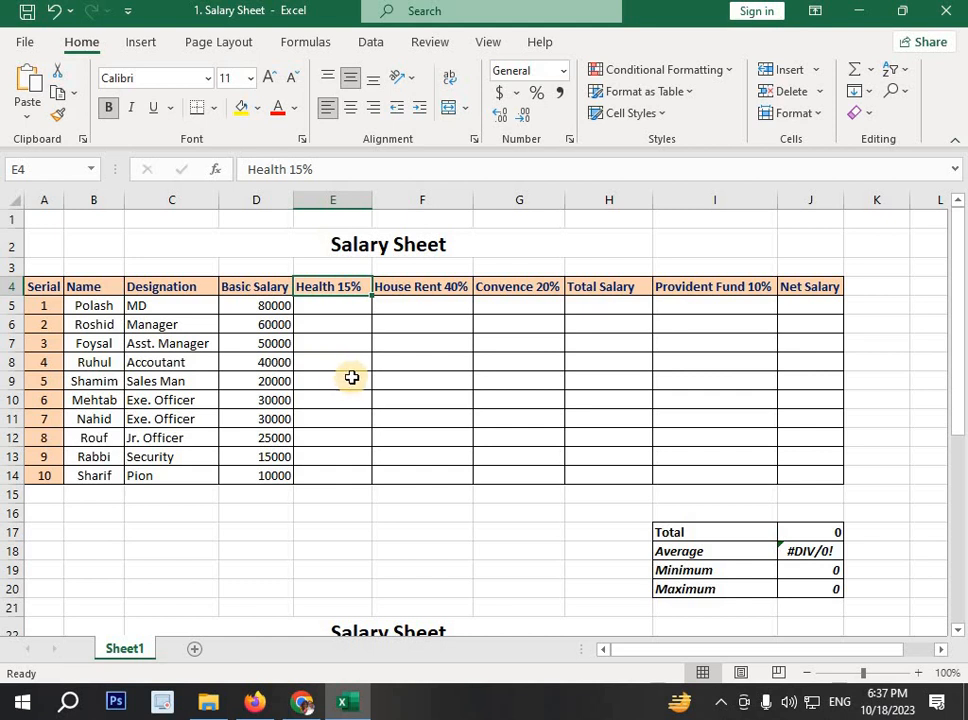
left_click(464, 287)
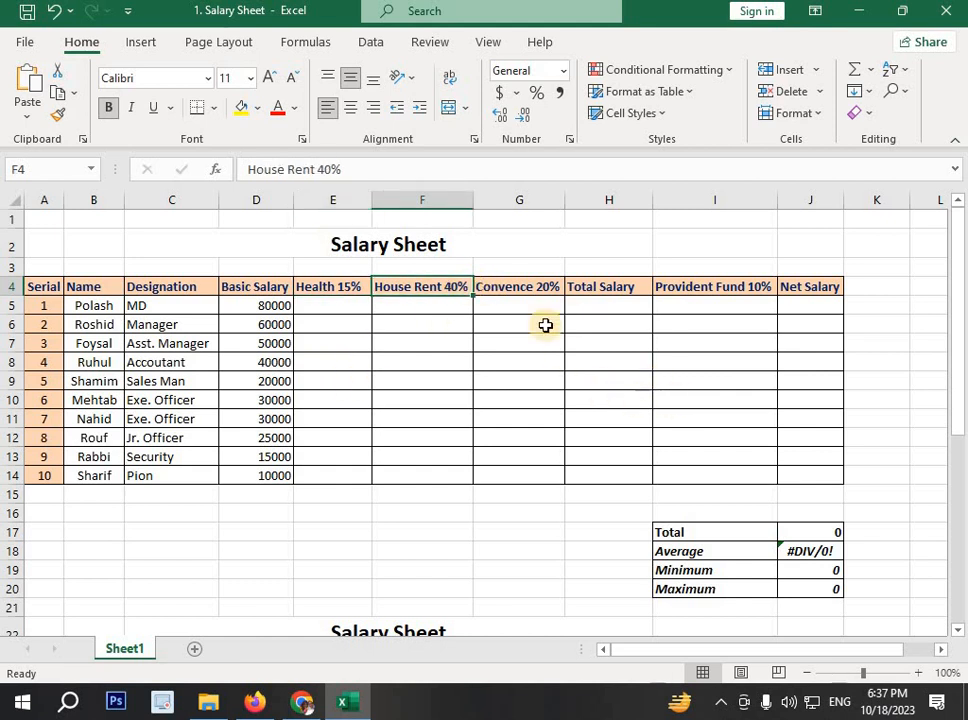
left_click(527, 290)
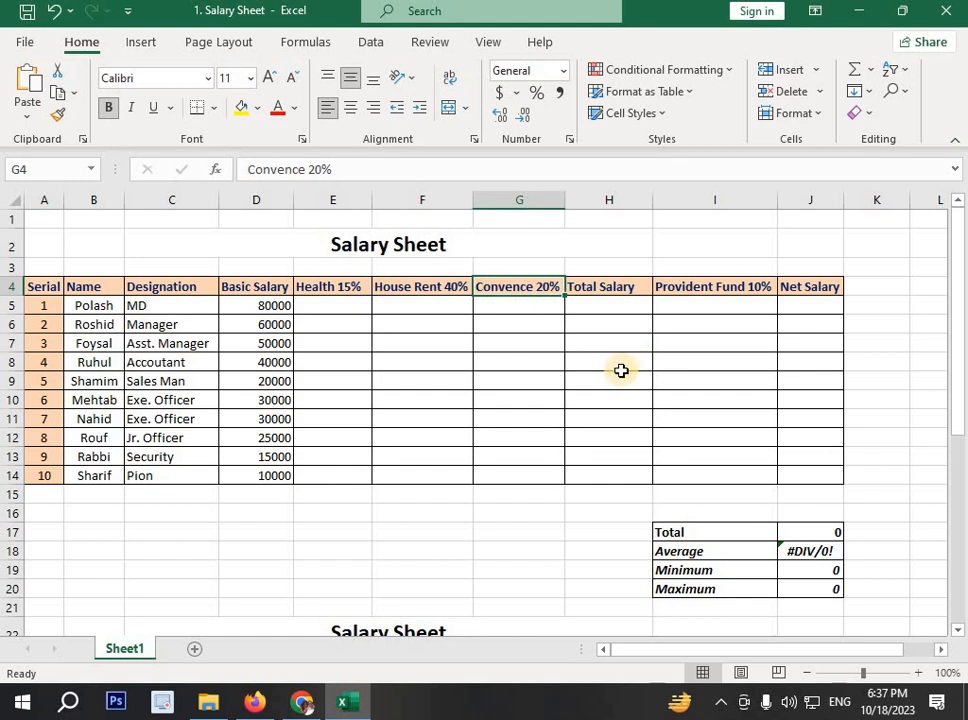
left_click(634, 288)
left_click_drag(634, 288, 629, 480)
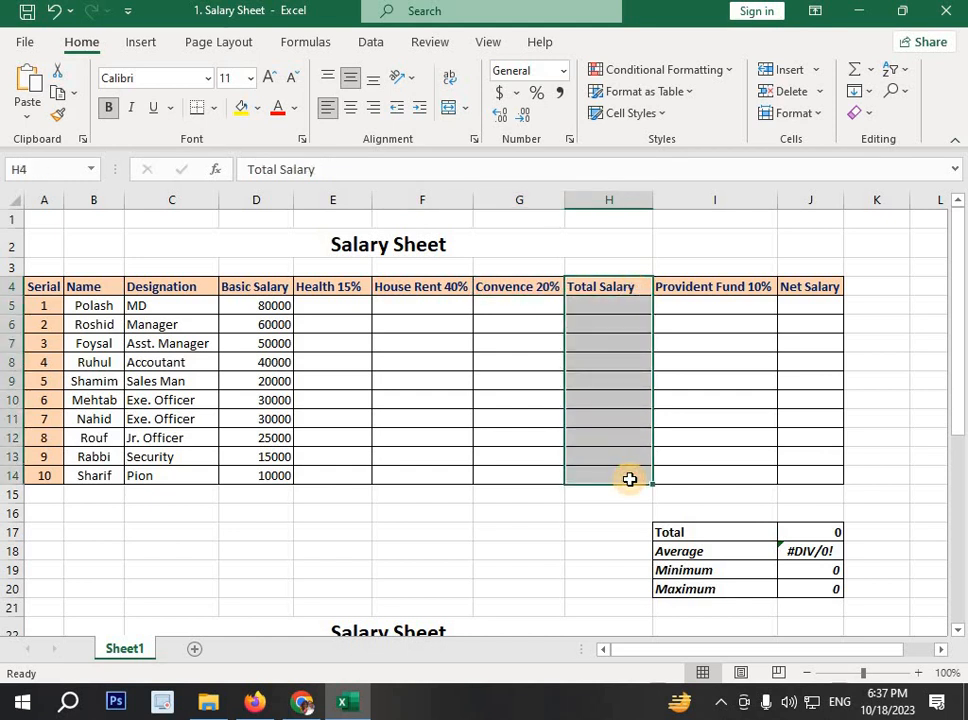
key("Right")
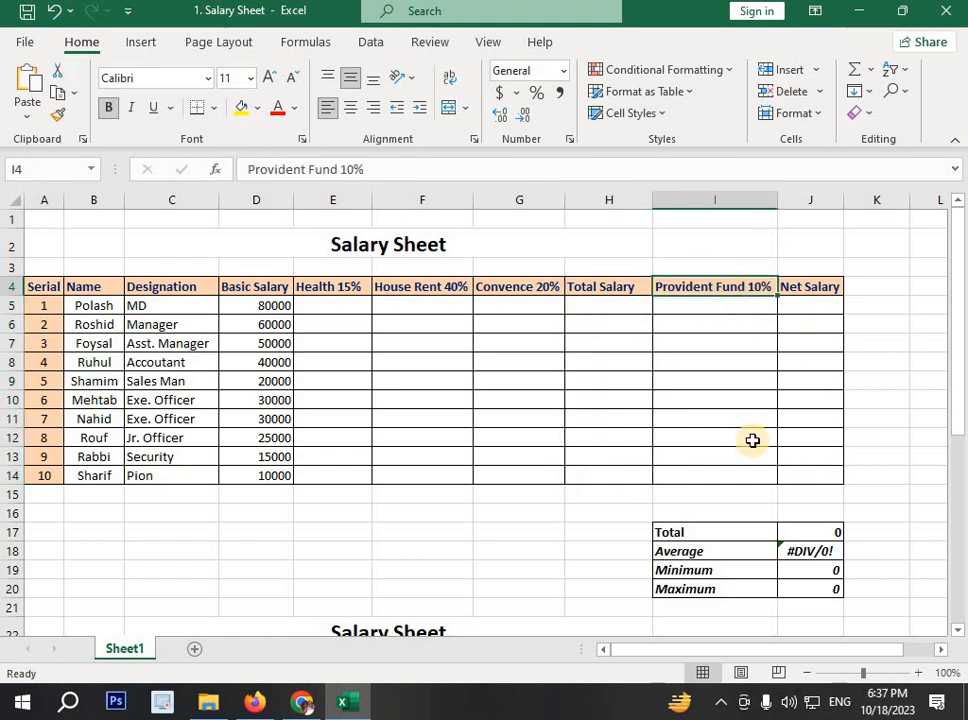
left_click(605, 292)
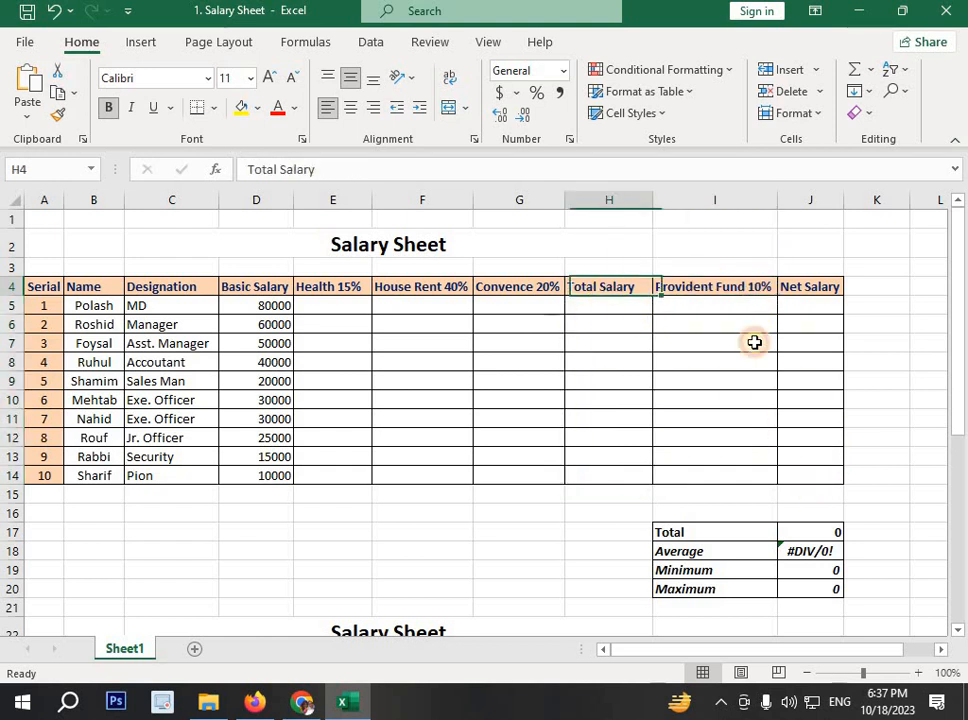
left_click(755, 303)
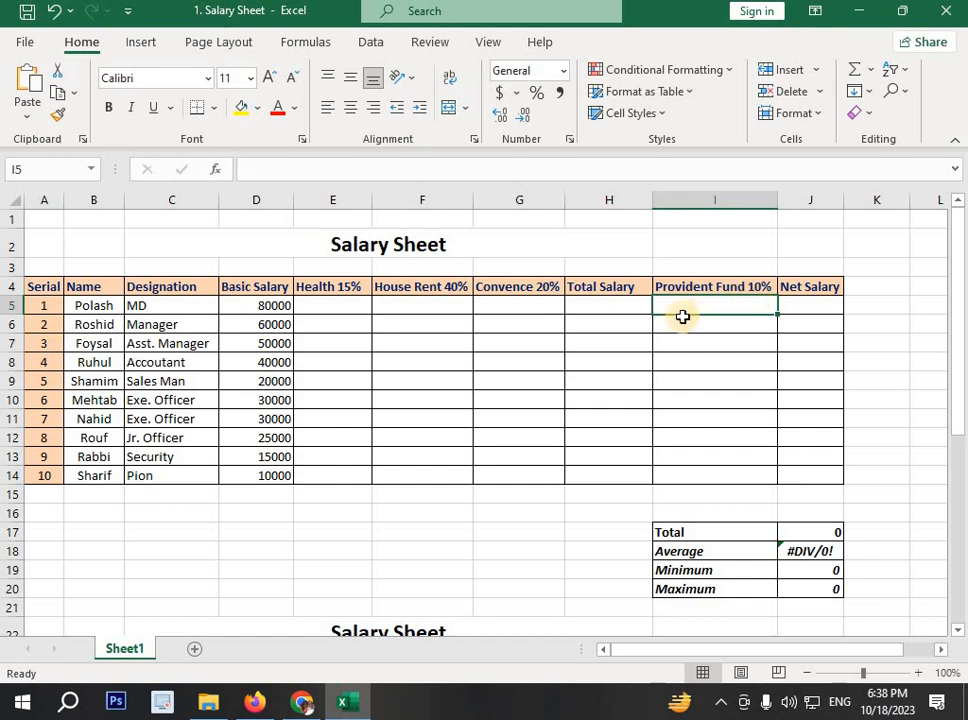
Step: Copy the Provident Fund 10% heading from I4 over the Total Salary heading in H4 and widen column H
left_click(630, 284)
left_click(737, 287)
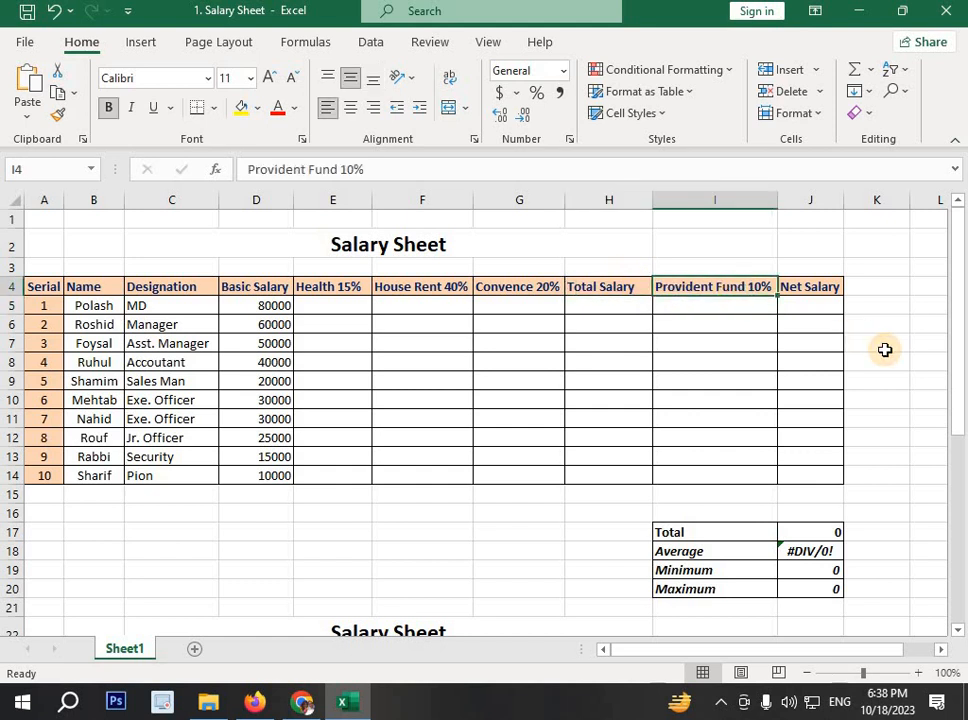
key("ctrl+c")
left_click(634, 287)
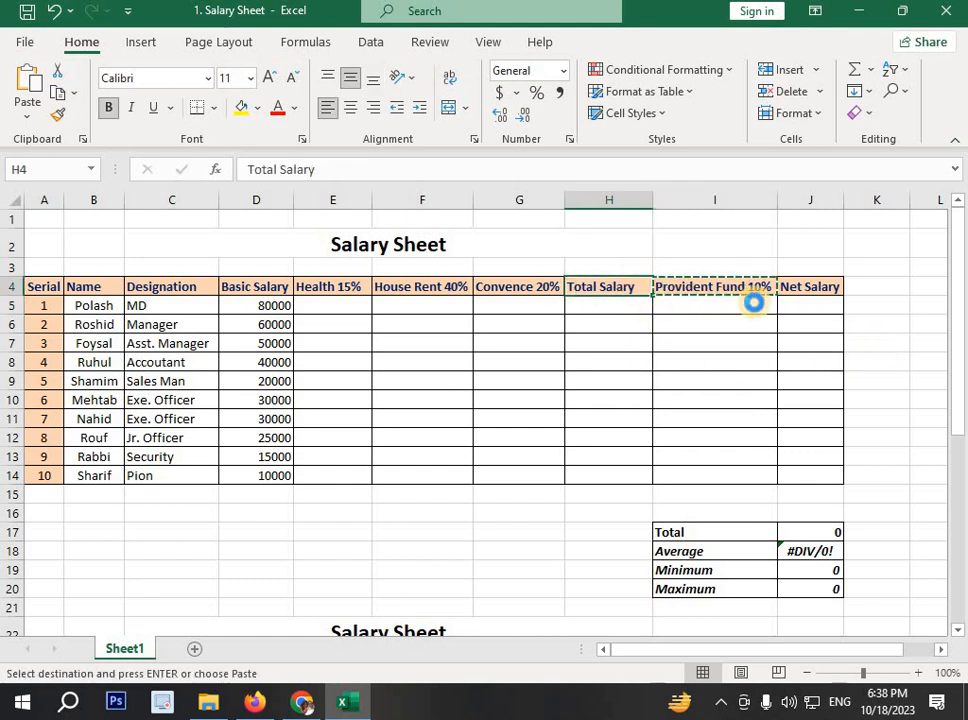
key("ctrl+v")
left_click(747, 286)
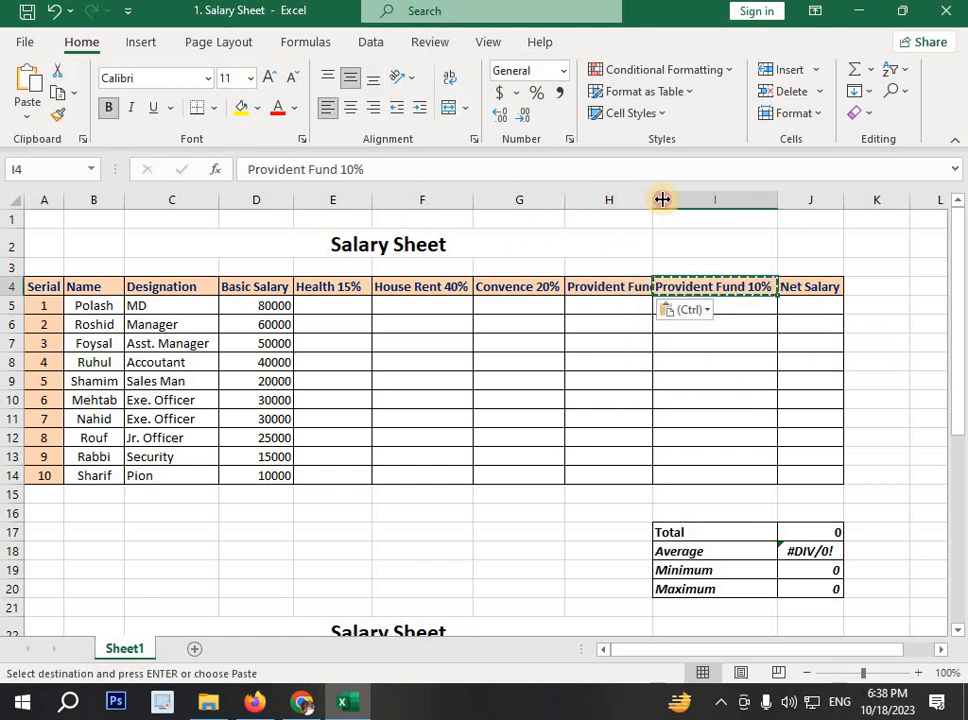
left_click_drag(653, 199, 670, 217)
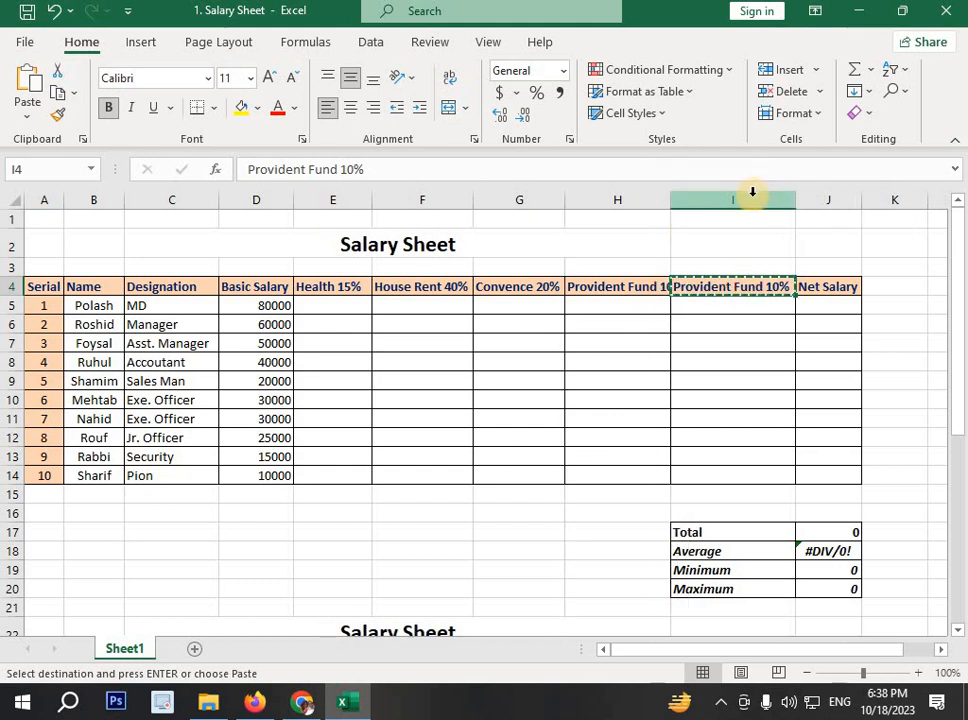
Step: Replace the Provident Fund 10% heading in I4 with a copy of Net Salary from J4 and widen column H to fit its heading
left_click(752, 190)
left_click(735, 292)
key("Escape")
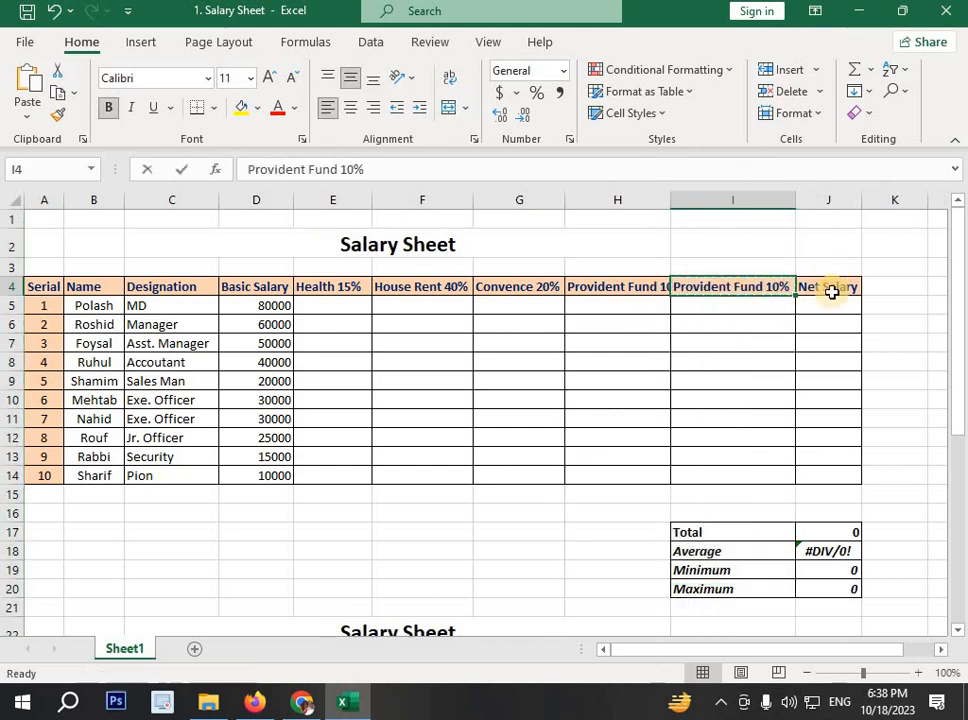
key("BackSpace")
left_click(834, 290)
key("ctrl+c")
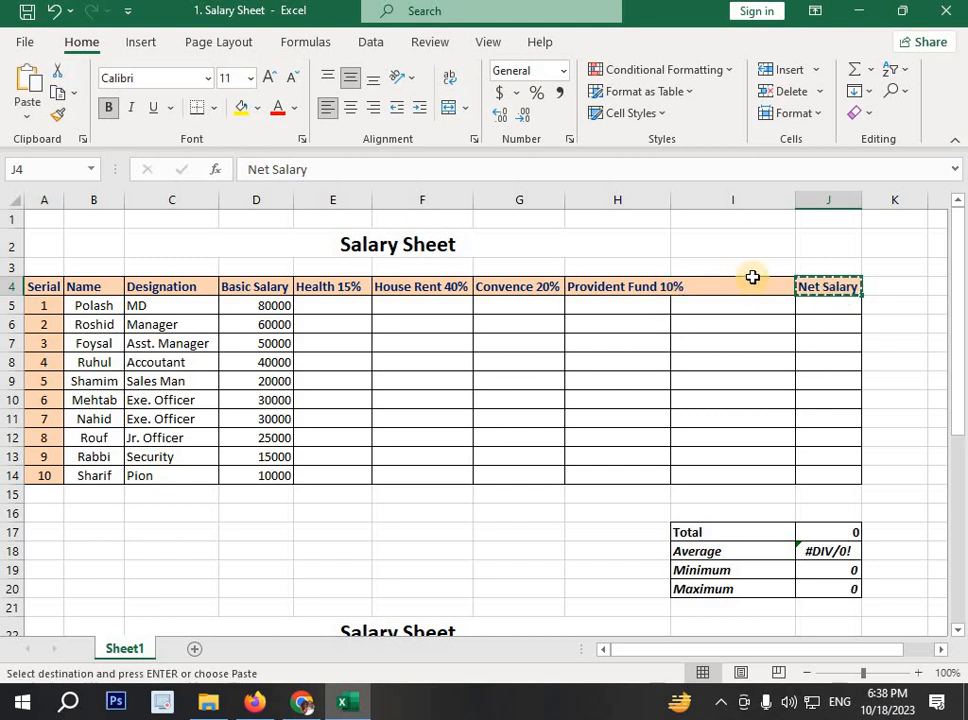
left_click(740, 286)
key("ctrl+v")
left_click_drag(672, 199, 695, 199)
left_click(527, 320)
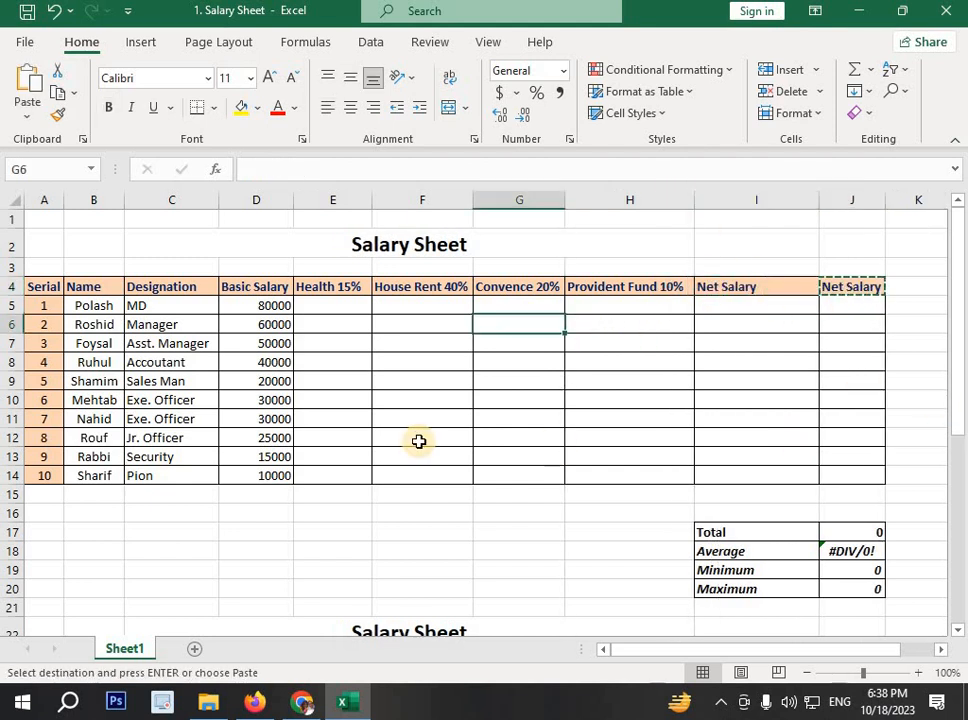
key("Escape")
left_click(518, 397)
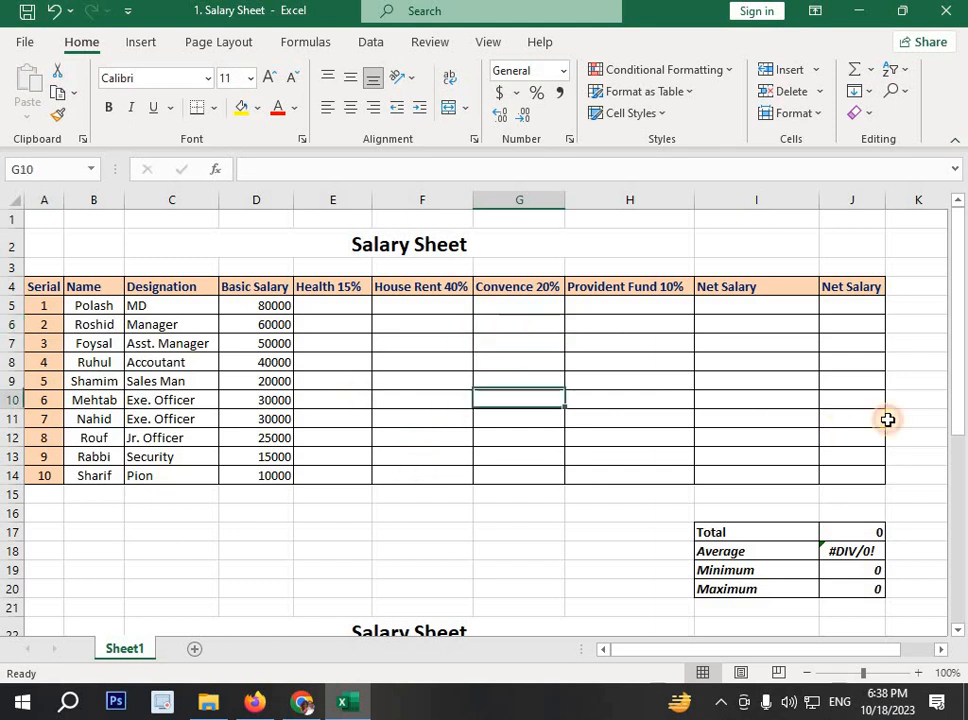
Step: Review the row 4 headings from Health 15% across to the duplicate Net Salary column
left_click(345, 299)
left_click(355, 286)
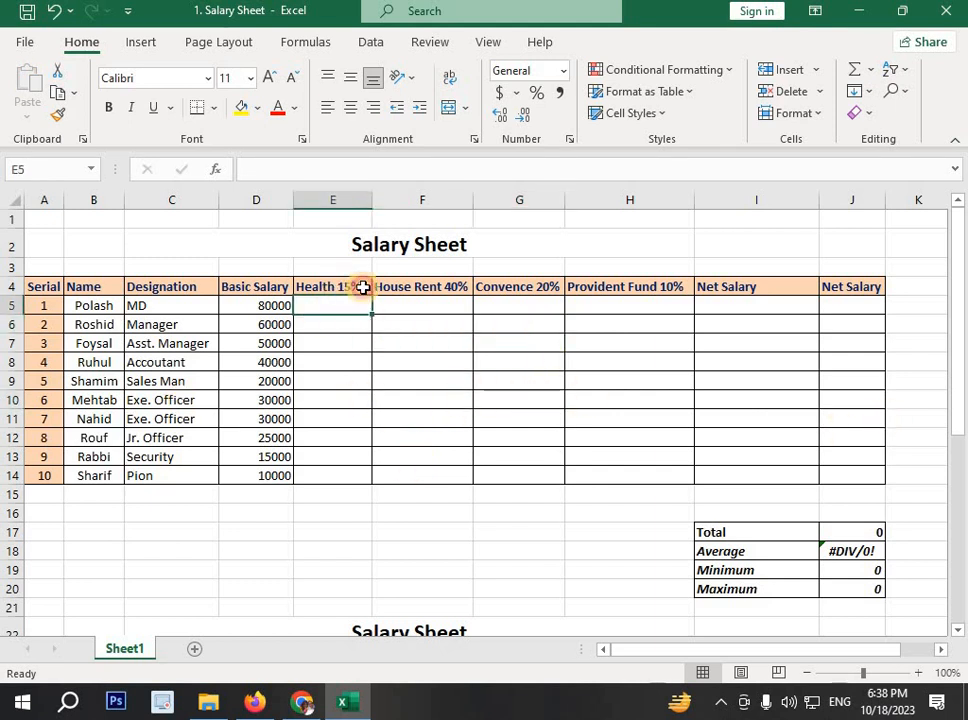
left_click(402, 287)
left_click(515, 287)
key("Right")
key("Right")
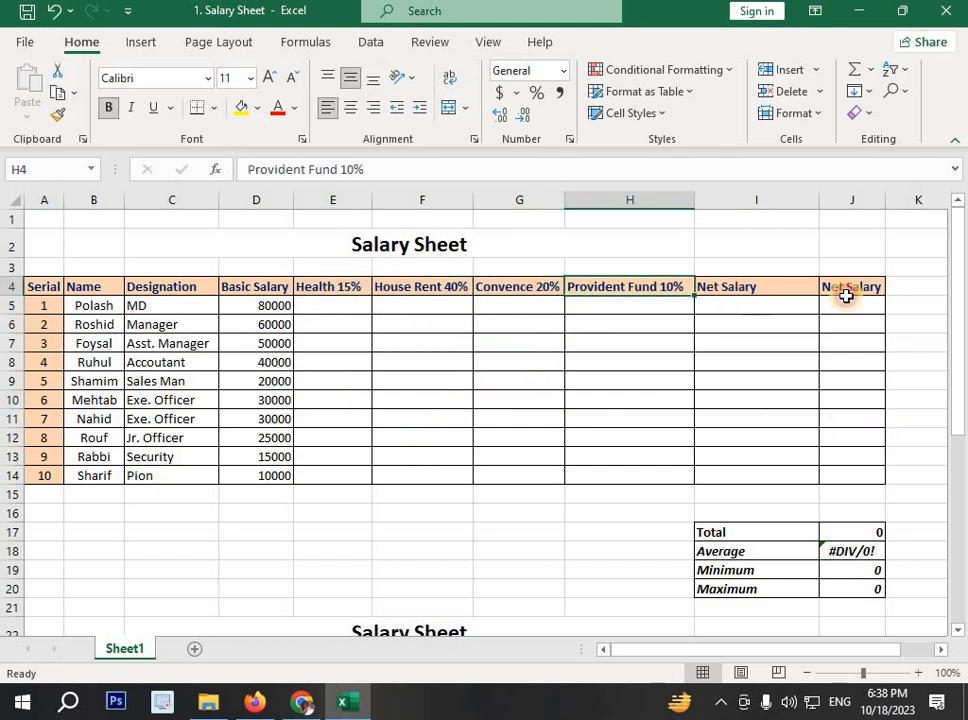
left_click(858, 300)
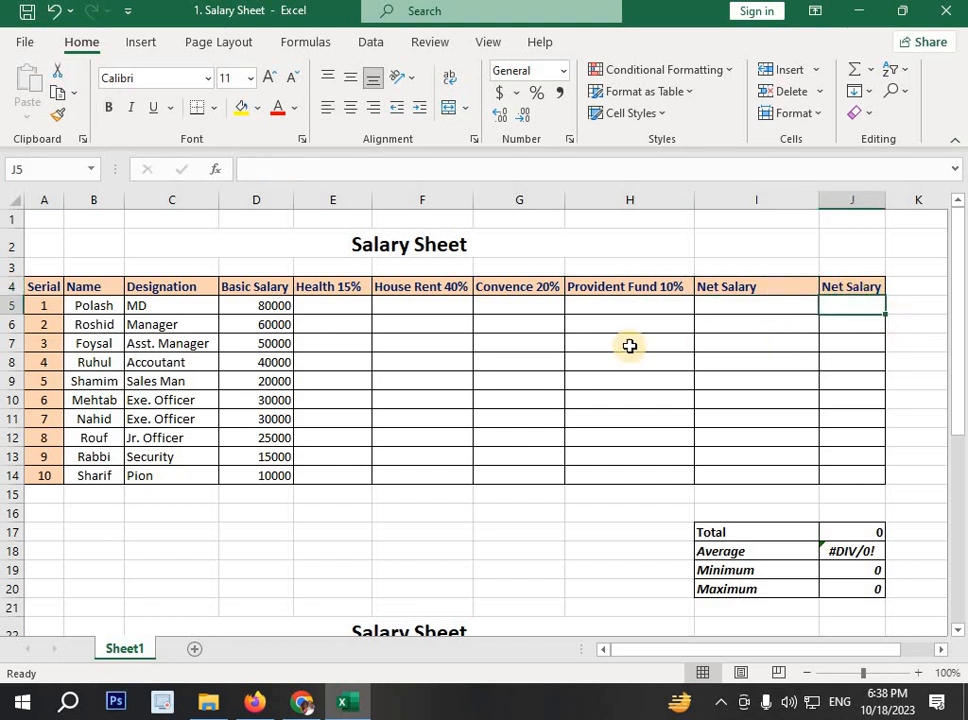
Step: Clear the duplicate Net Salary heading from J4
left_click(868, 286)
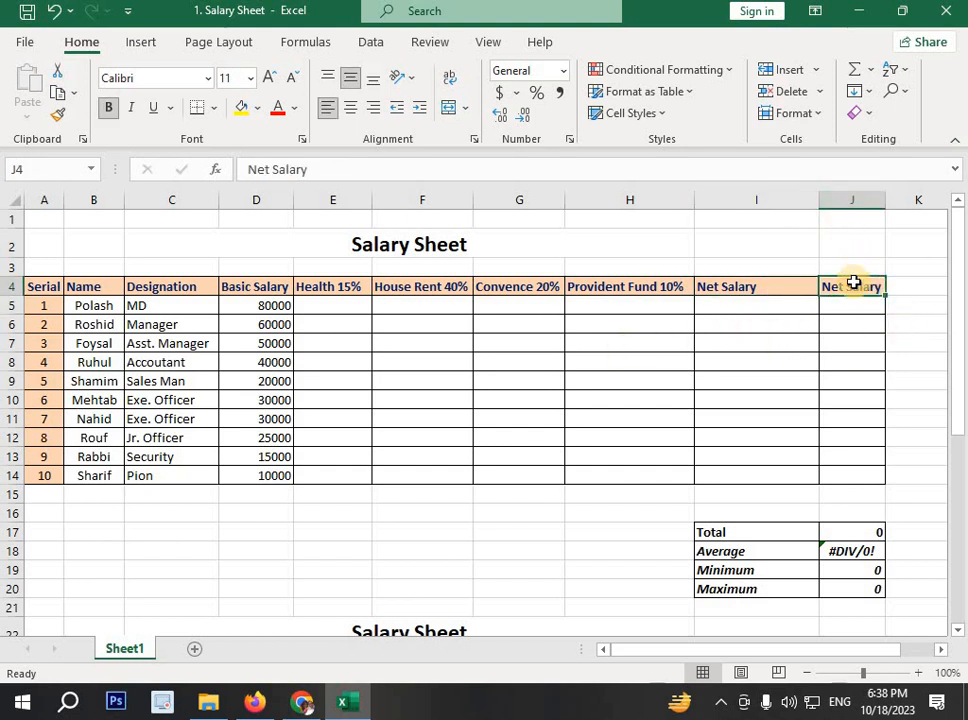
key("BackSpace")
left_click(789, 309)
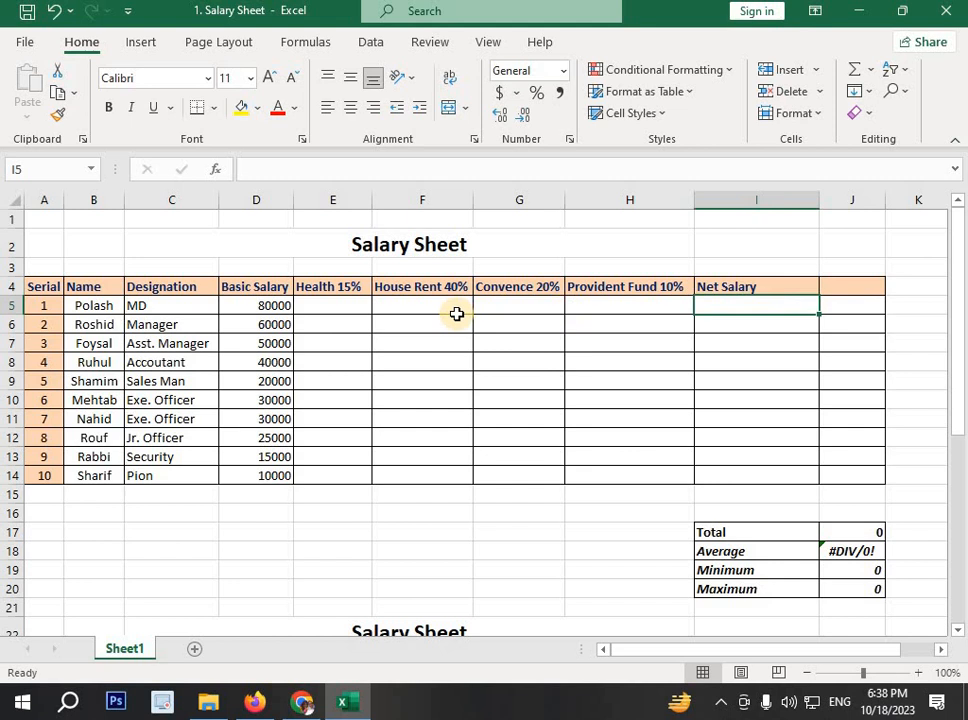
Step: Check the basic salary in D5 against the empty Health 15% cell E5 and open Calculator
left_click(346, 305)
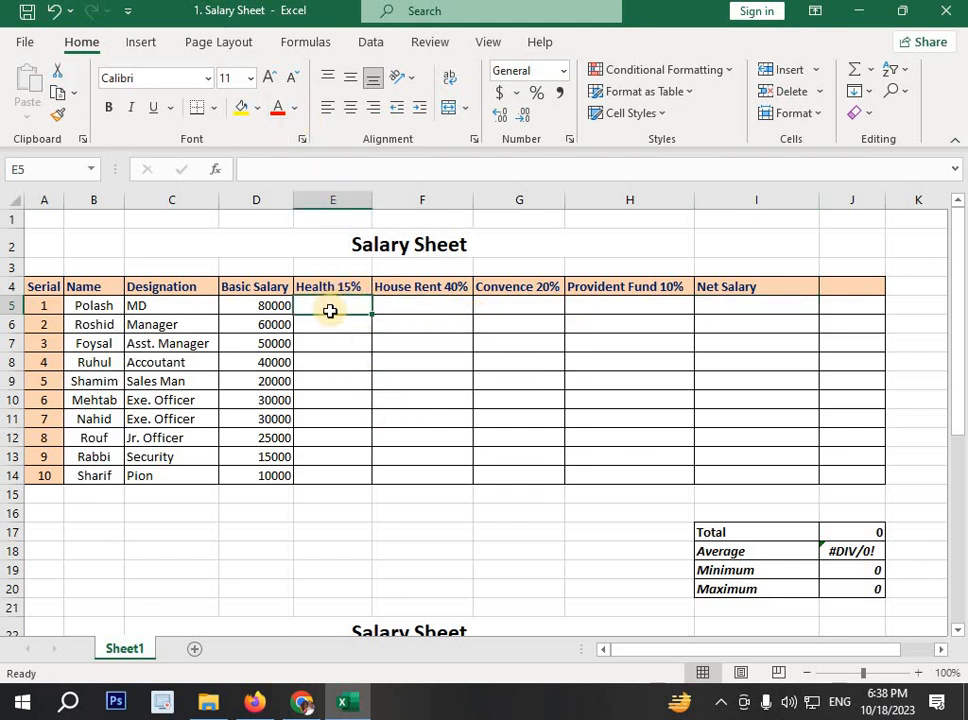
left_click(281, 306)
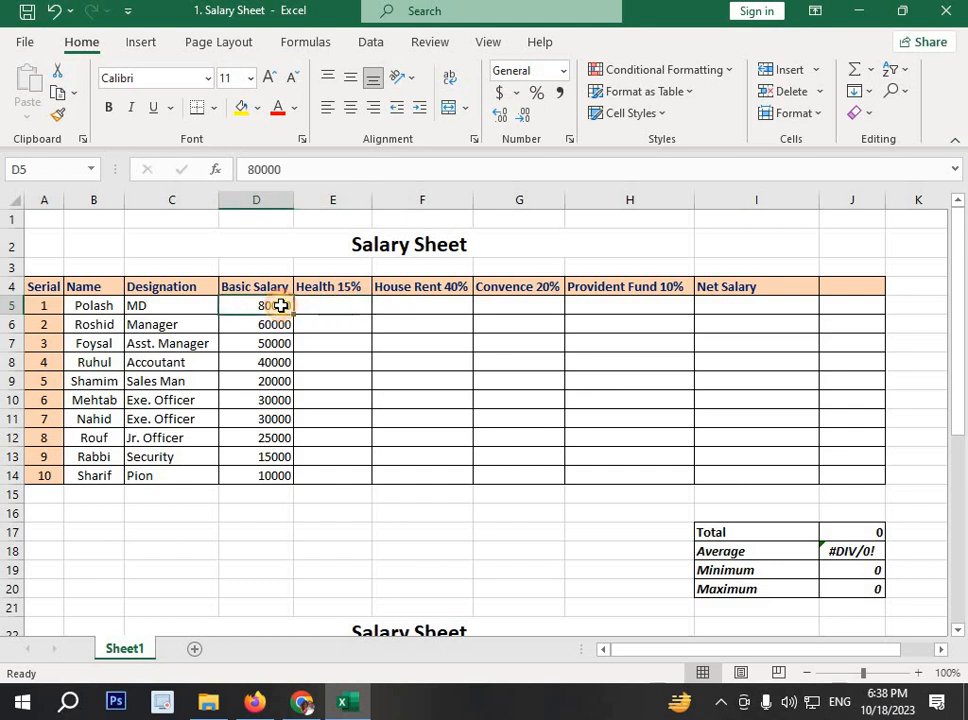
left_click(265, 311)
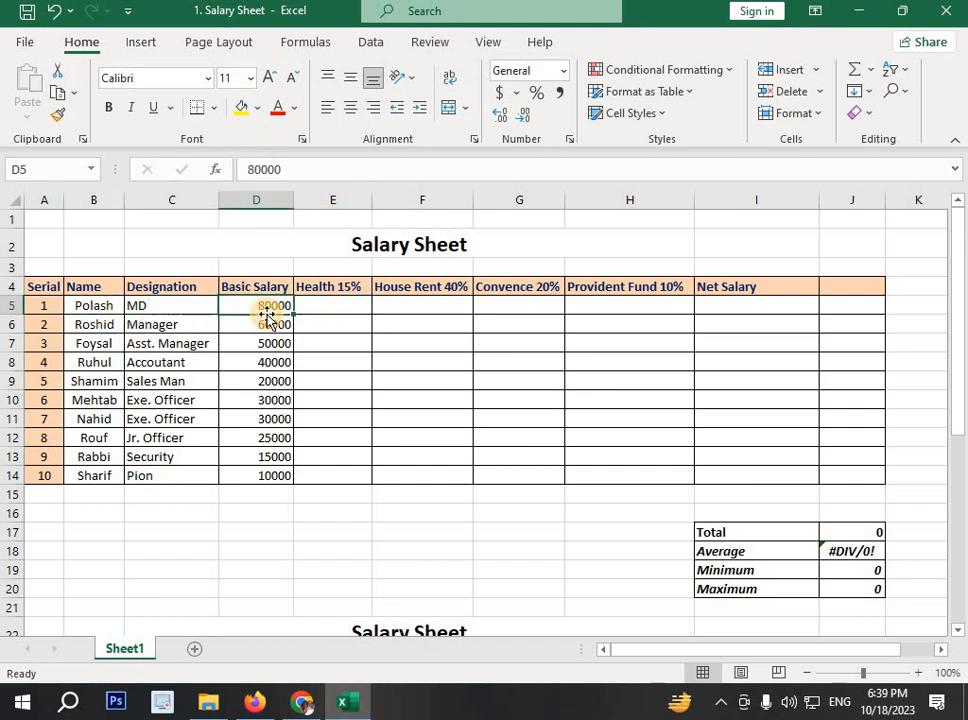
left_click(354, 309)
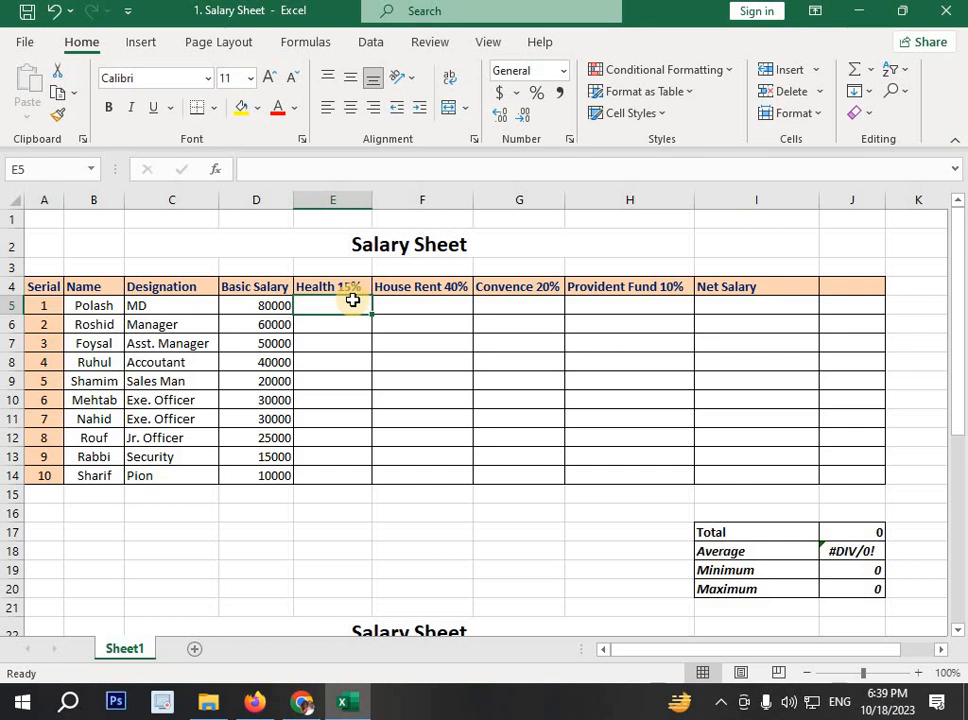
left_click(12, 697)
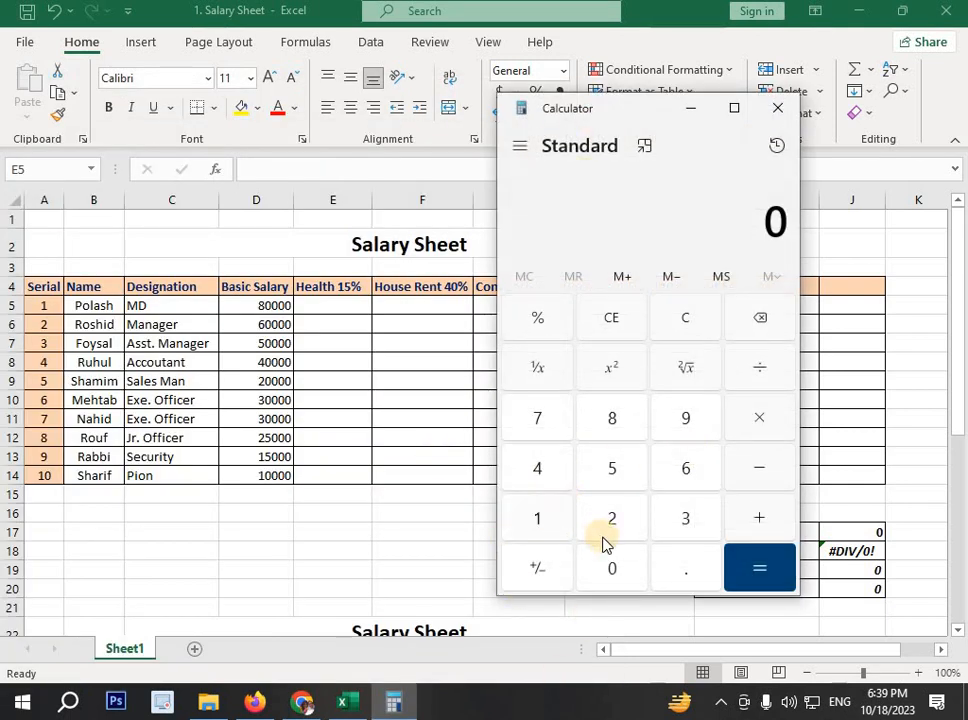
left_click(608, 418)
left_click(611, 539)
left_click(611, 539)
left_click(611, 539)
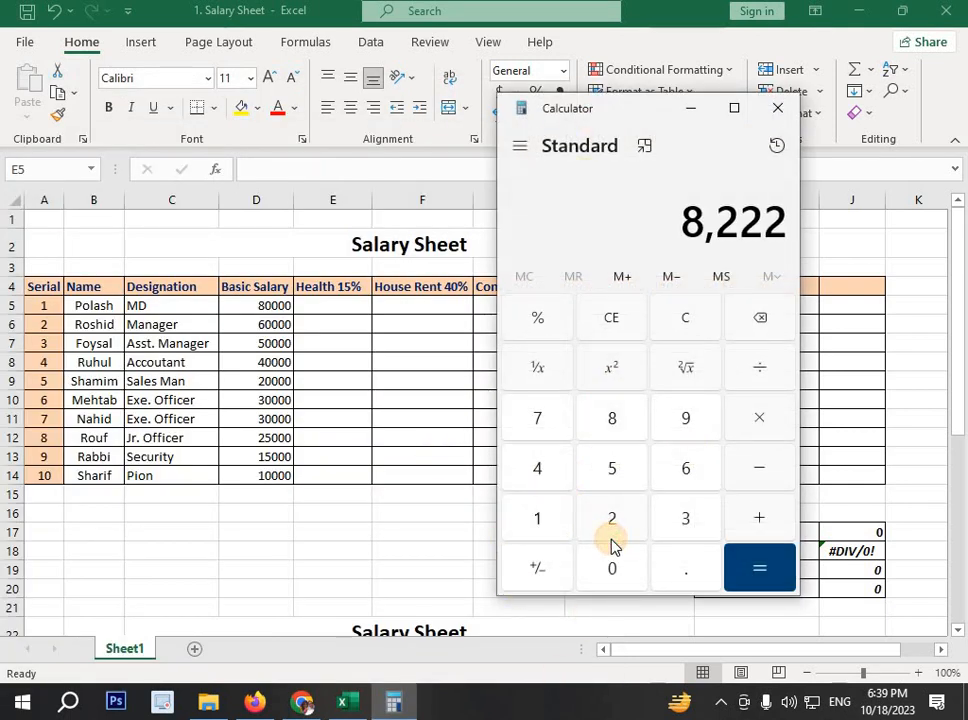
left_click(604, 320)
Step: Calculate 80000 × 0.15 in Calculator, highlight the result and return to the salary sheet
left_click(621, 430)
left_click(616, 569)
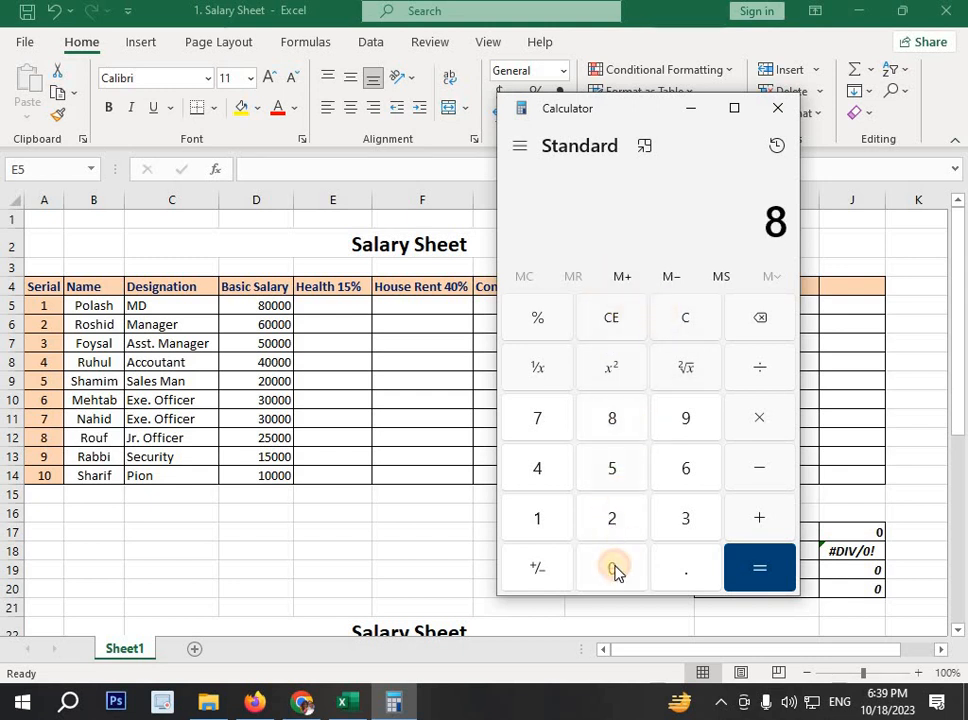
left_click(616, 569)
left_click(616, 569)
left_click(616, 569)
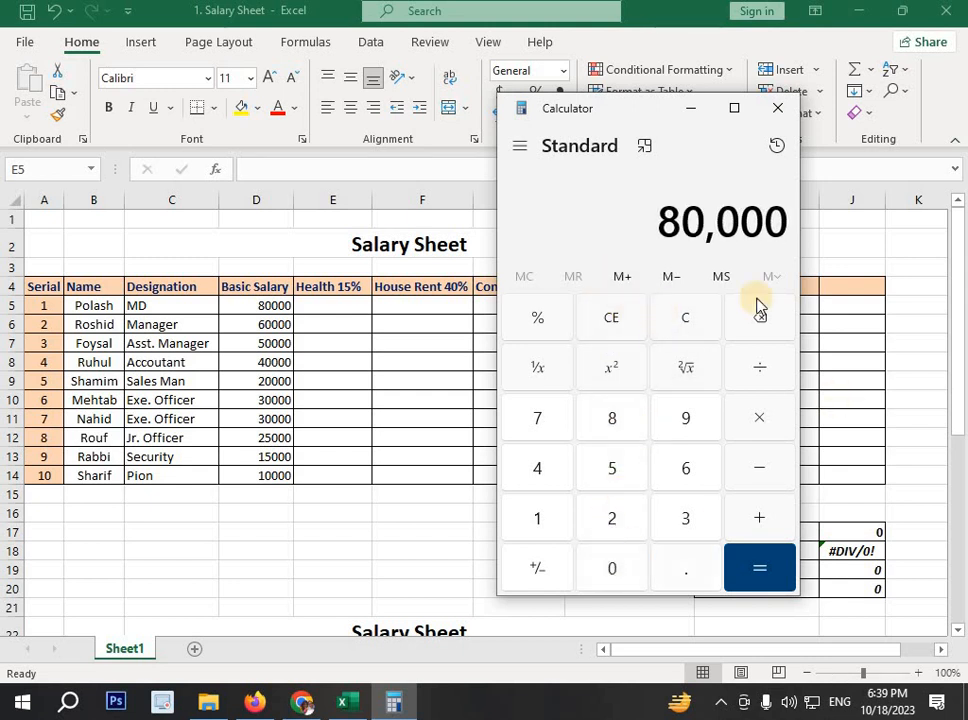
left_click(760, 418)
left_click(680, 575)
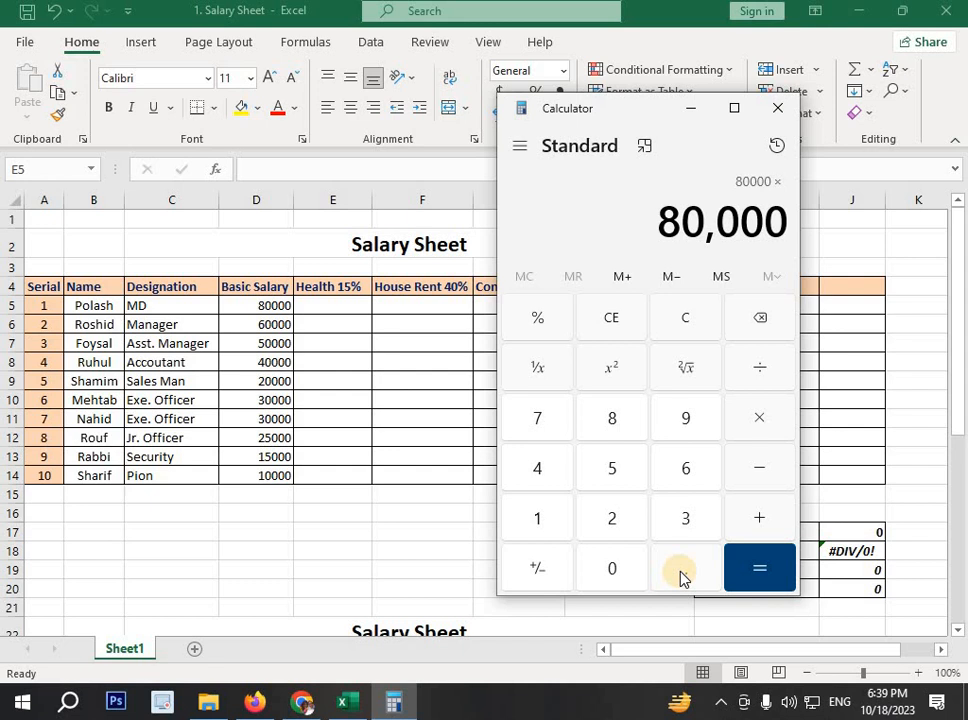
left_click(537, 518)
left_click(612, 468)
left_click(755, 562)
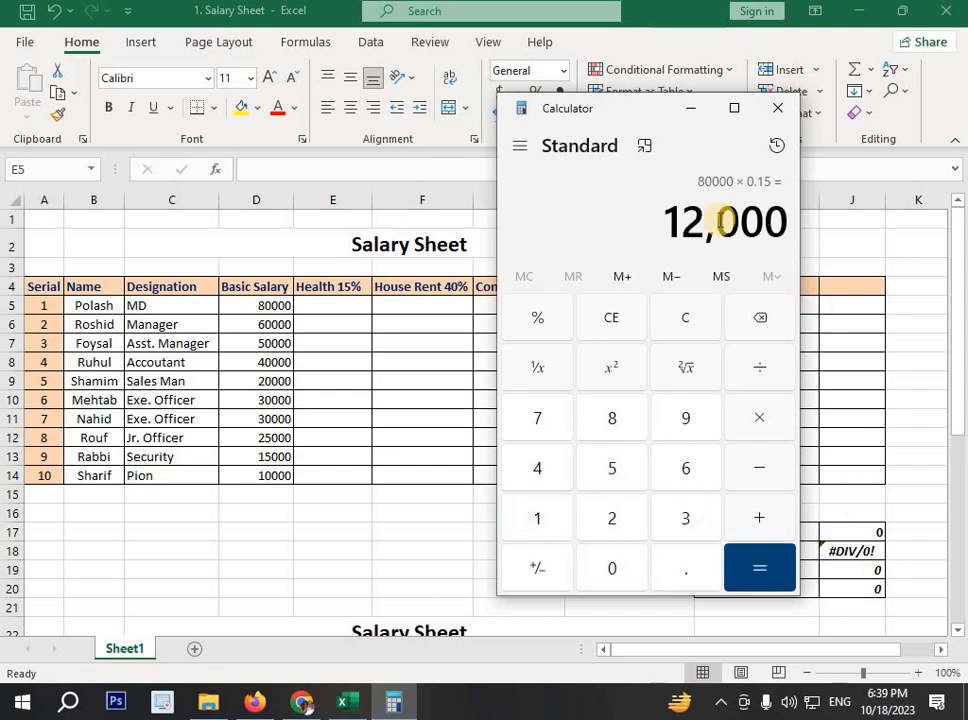
left_click_drag(683, 220, 778, 220)
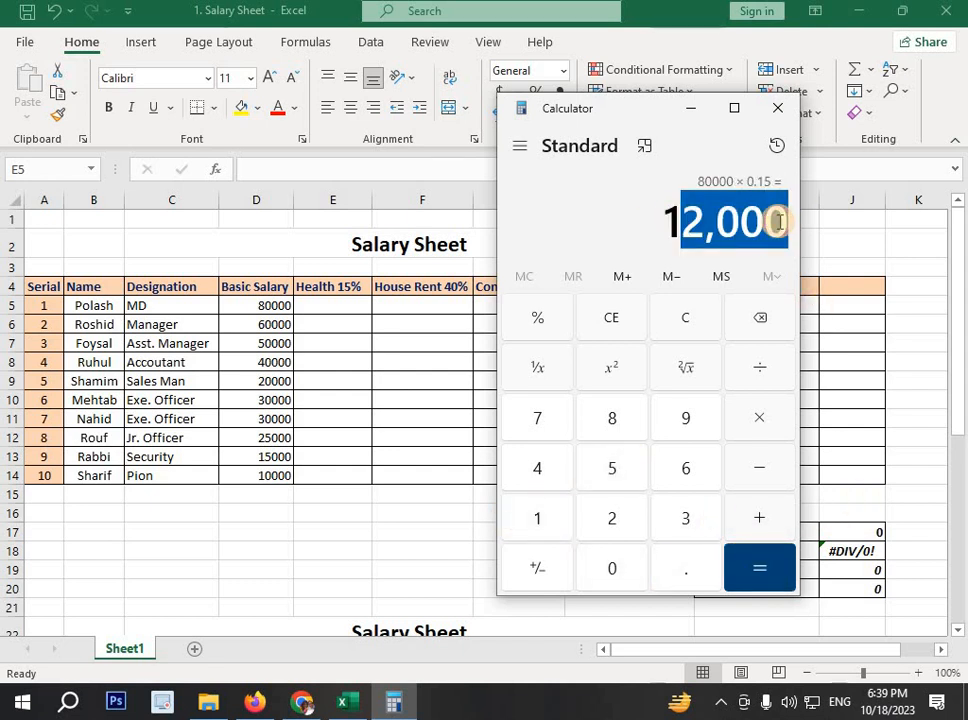
left_click(691, 106)
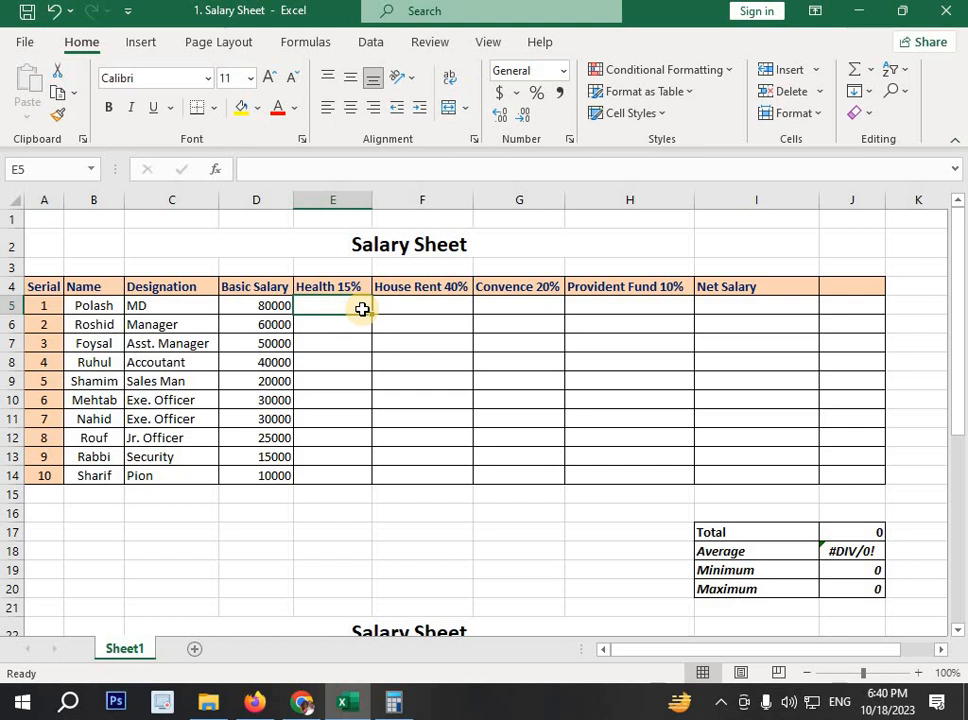
Step: Enter the formula =D5*15% in E5 for the first employee's Health 15% amount
type("=")
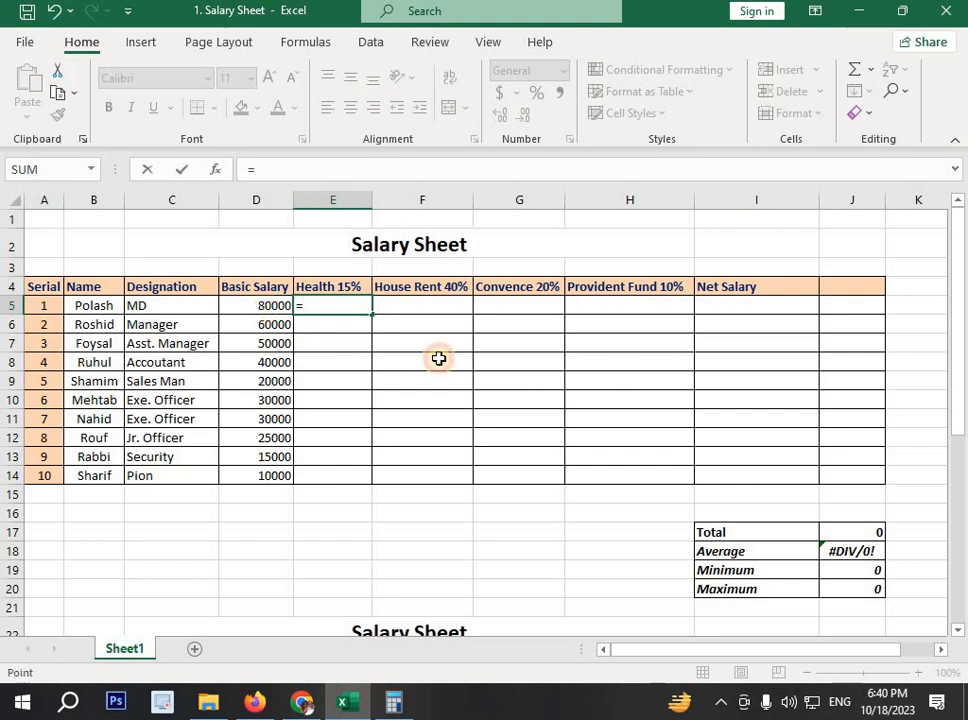
left_click(260, 306)
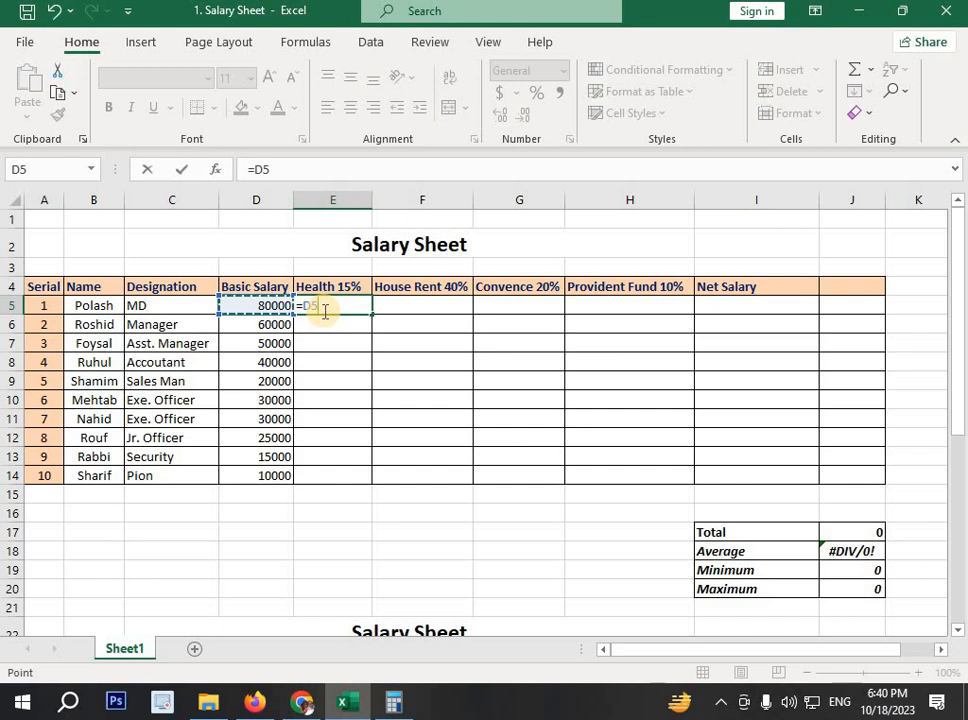
type("8")
key("BackSpace")
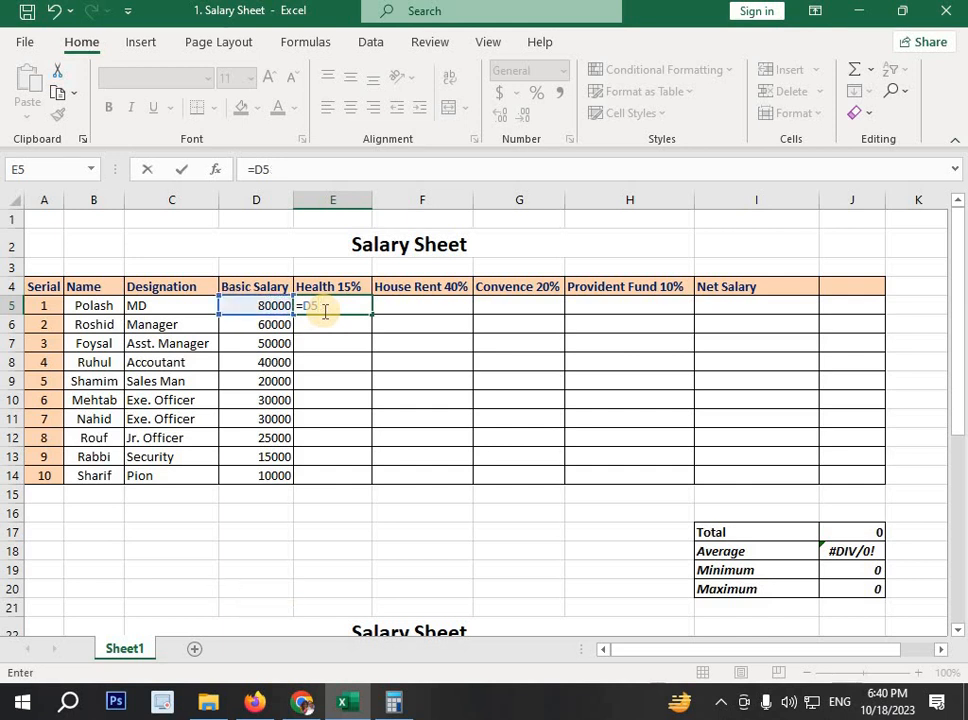
type("*")
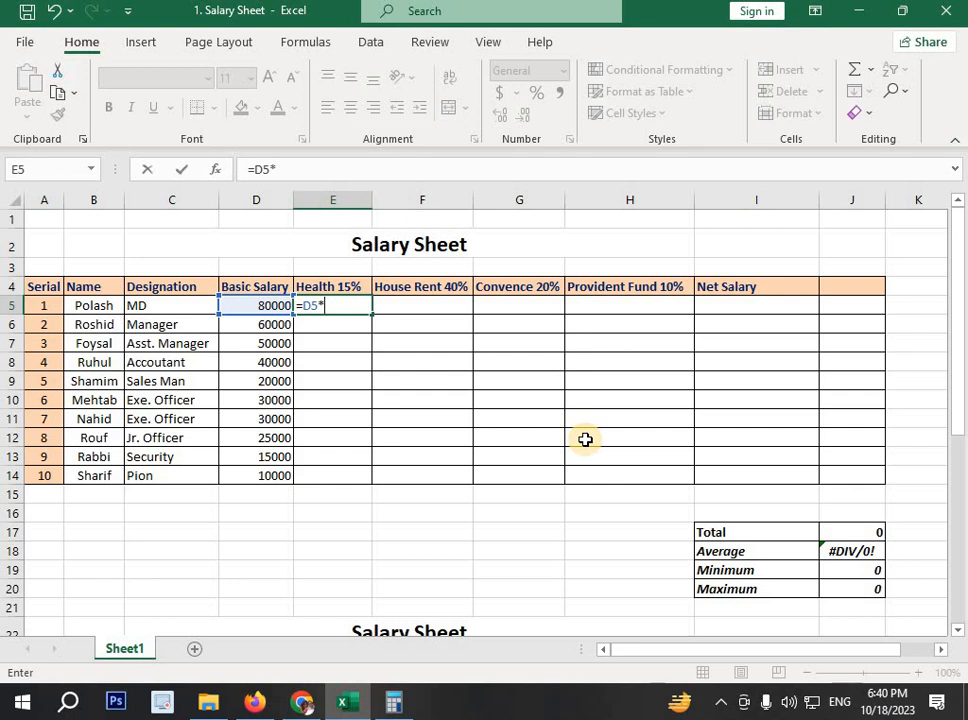
key("BackSpace")
type("*15%")
key("Return")
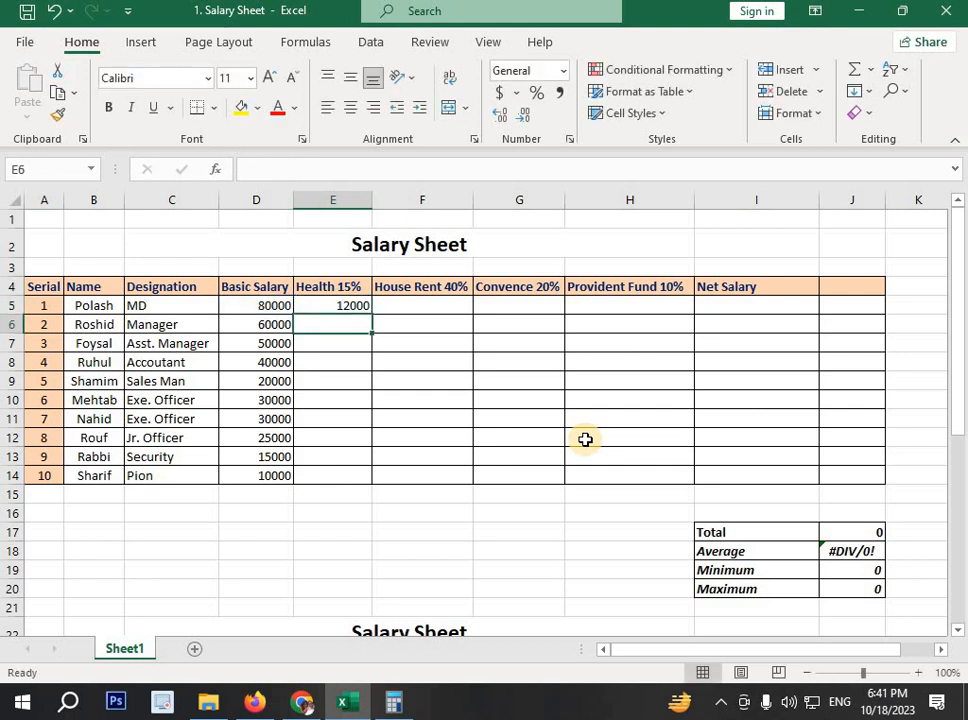
Step: Switch to Calculator to compare its result with the Health amount in E5, then return to the salary sheet
left_click(393, 703)
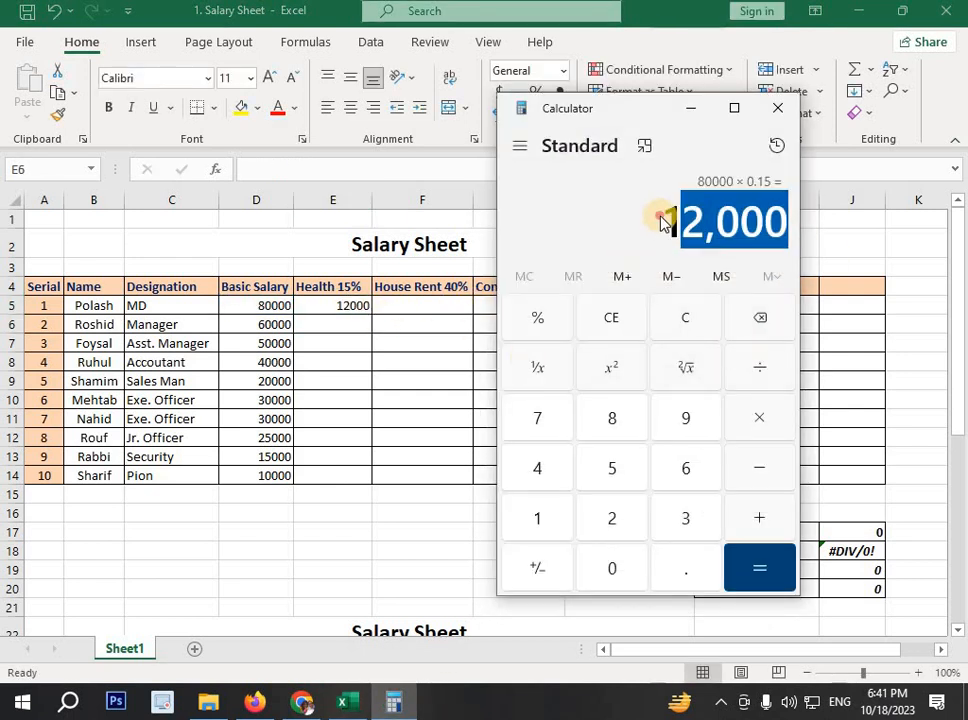
left_click(765, 218)
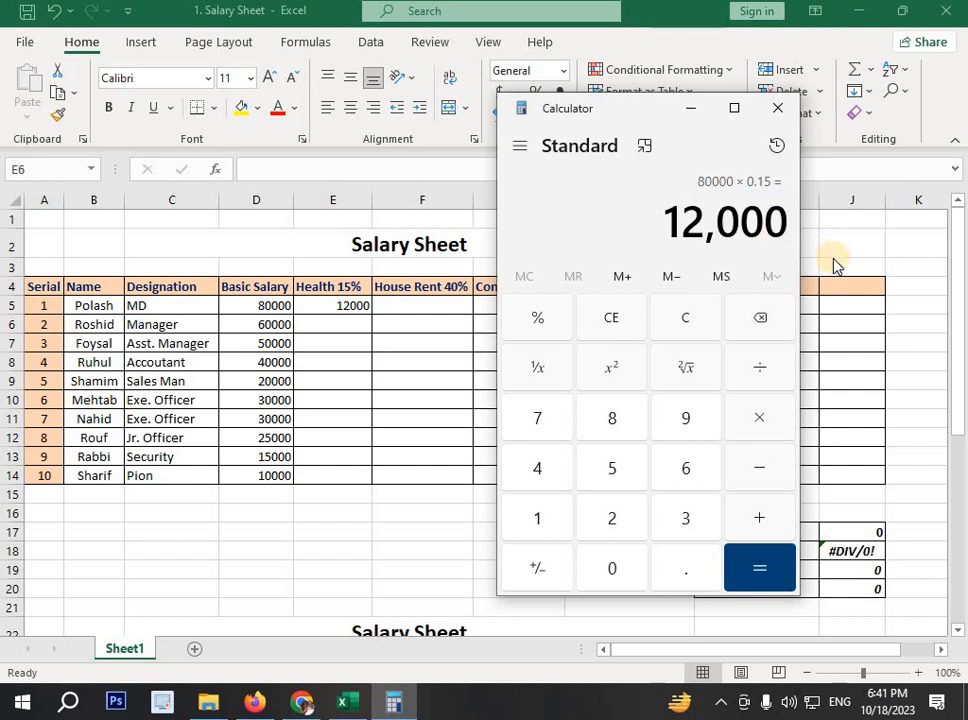
left_click(690, 108)
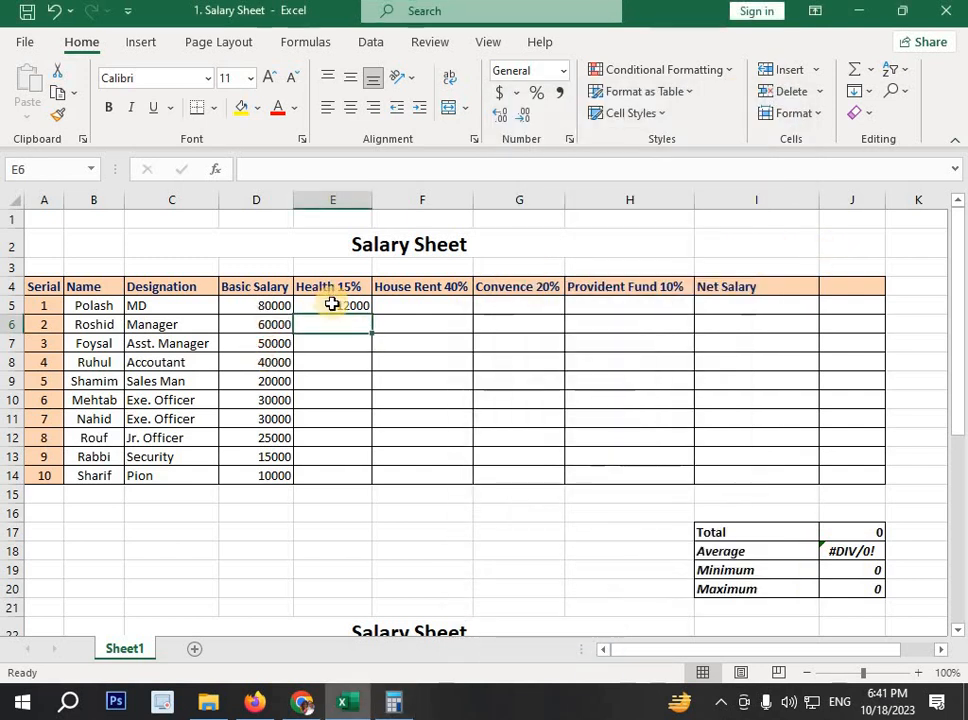
Step: Open the Health 15% formula in E5 for editing and clear everything after its equals sign
left_click(331, 303)
double_click(361, 303)
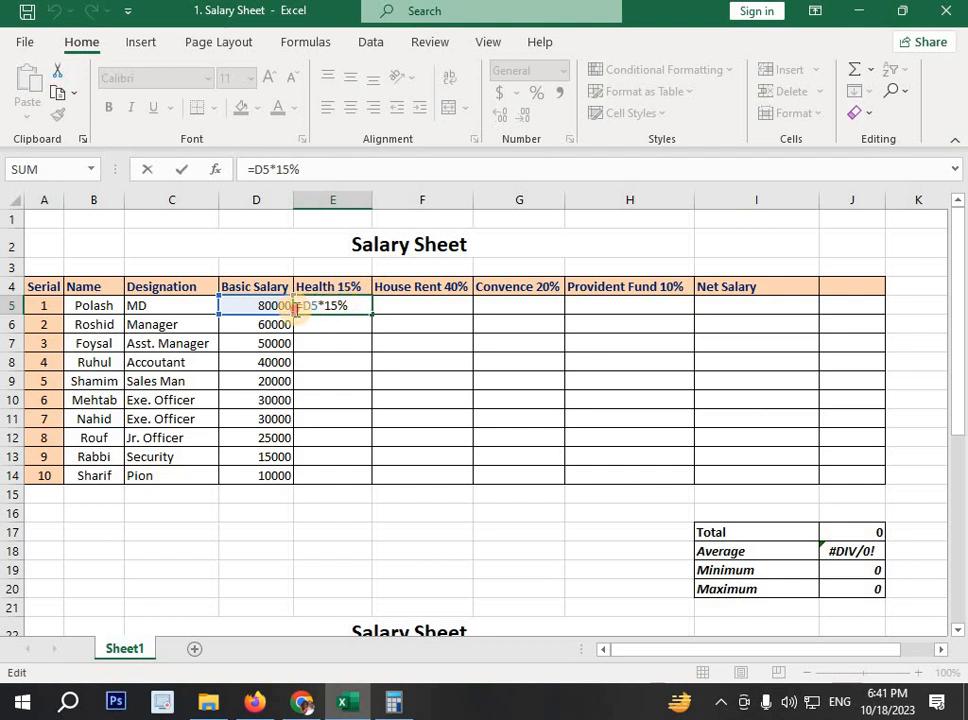
left_click_drag(296, 309, 321, 306)
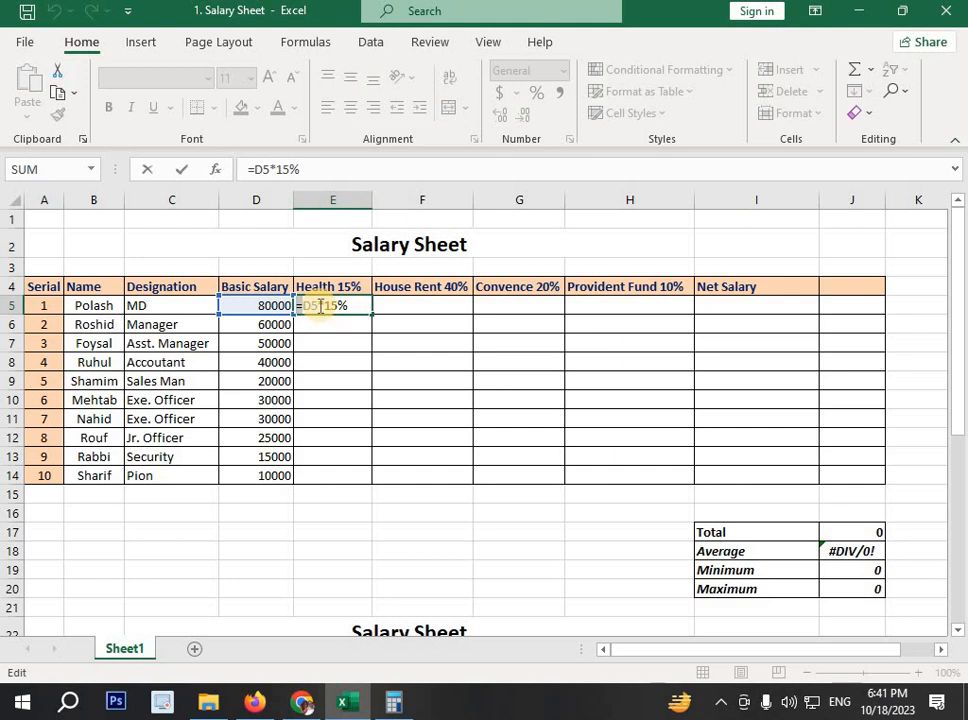
left_click(320, 306)
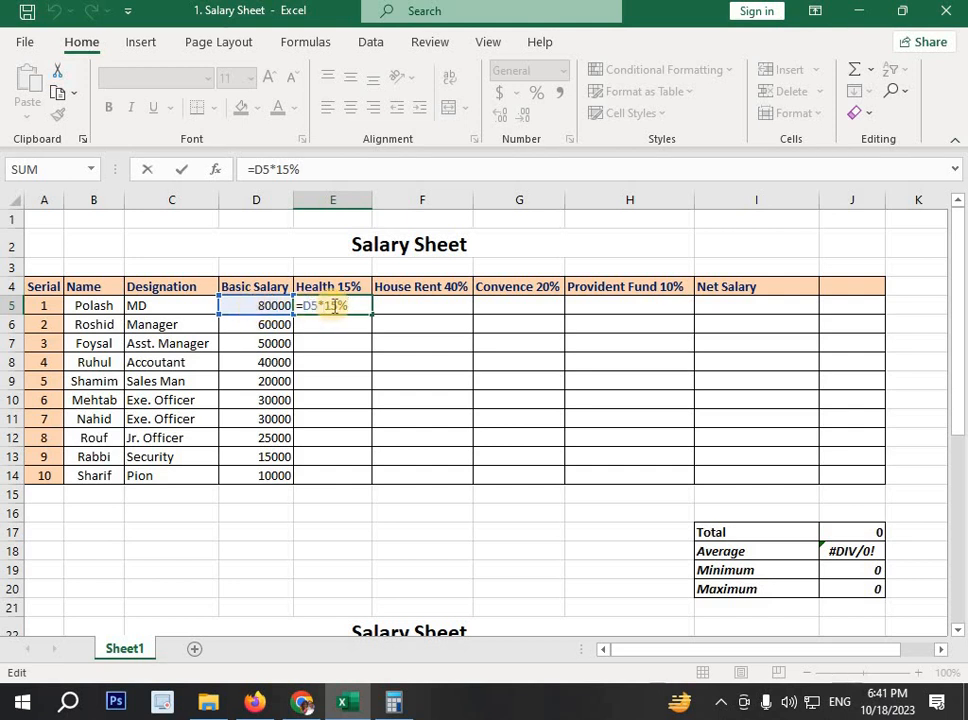
key("BackSpace")
key("BackSpace")
key("BackSpace")
key("BackSpace")
key("BackSpace")
key("BackSpace")
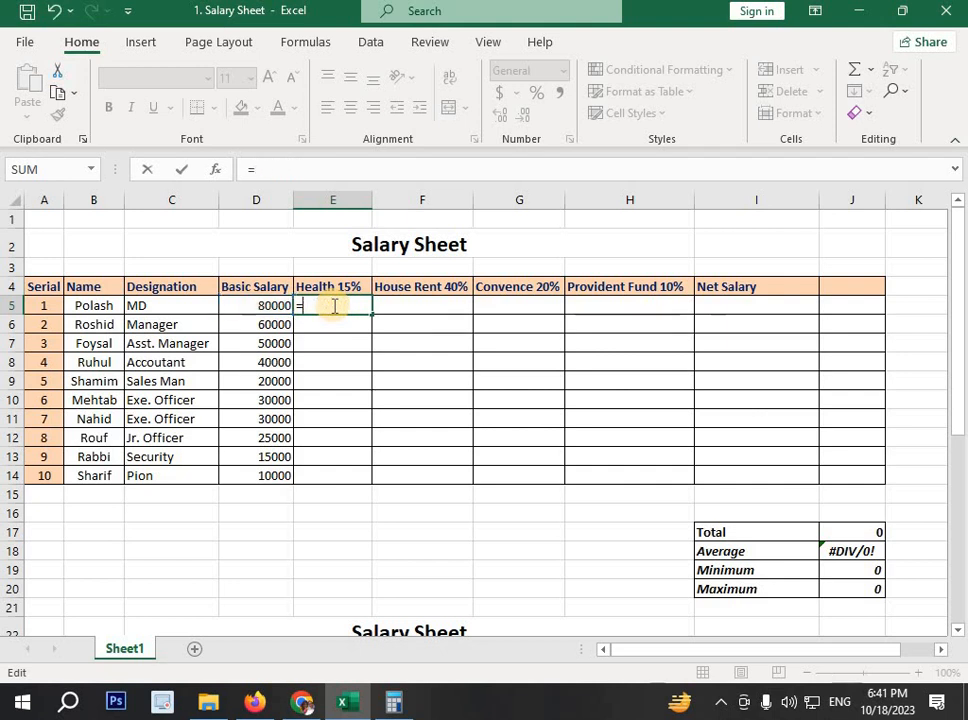
Step: Complete the Health 15% formula in E5 as =D5*15% and fill it down through E14
left_click(279, 306)
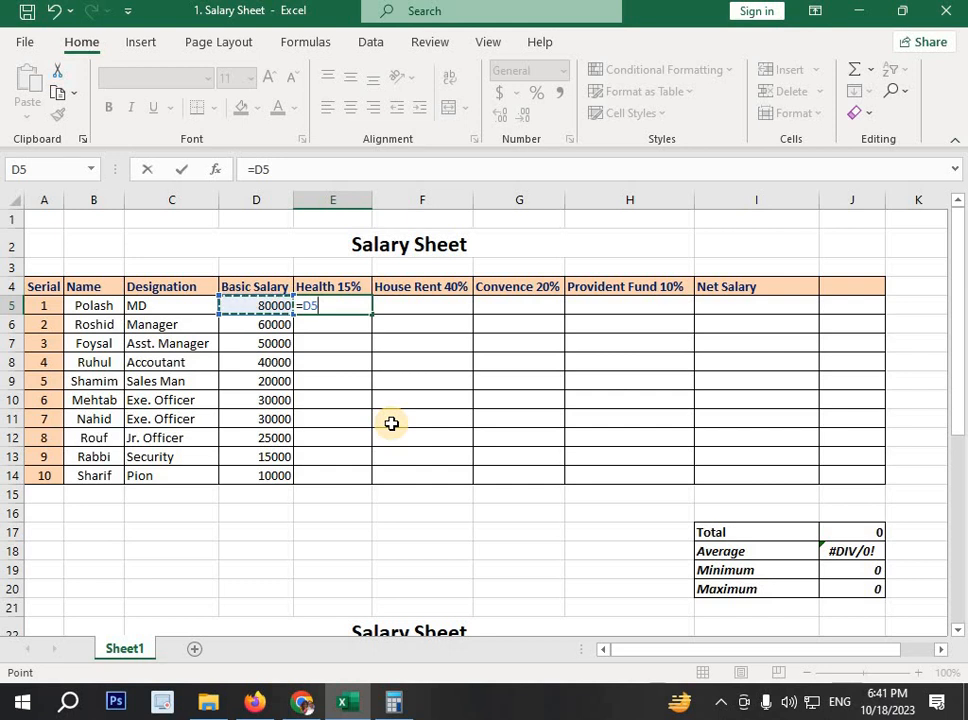
type("*")
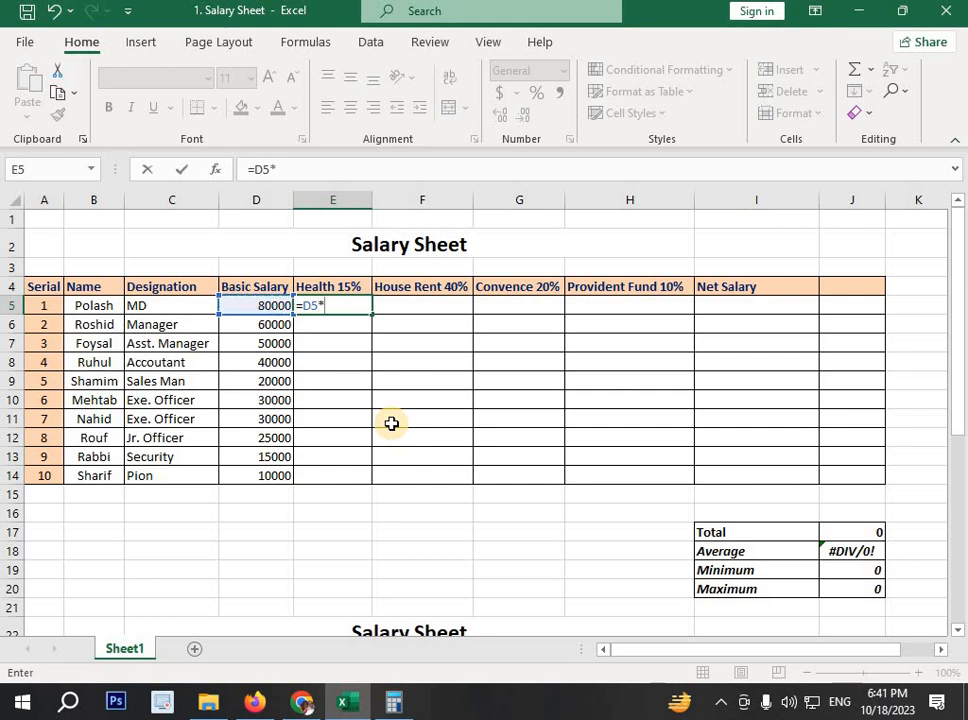
type("15%")
key("Return")
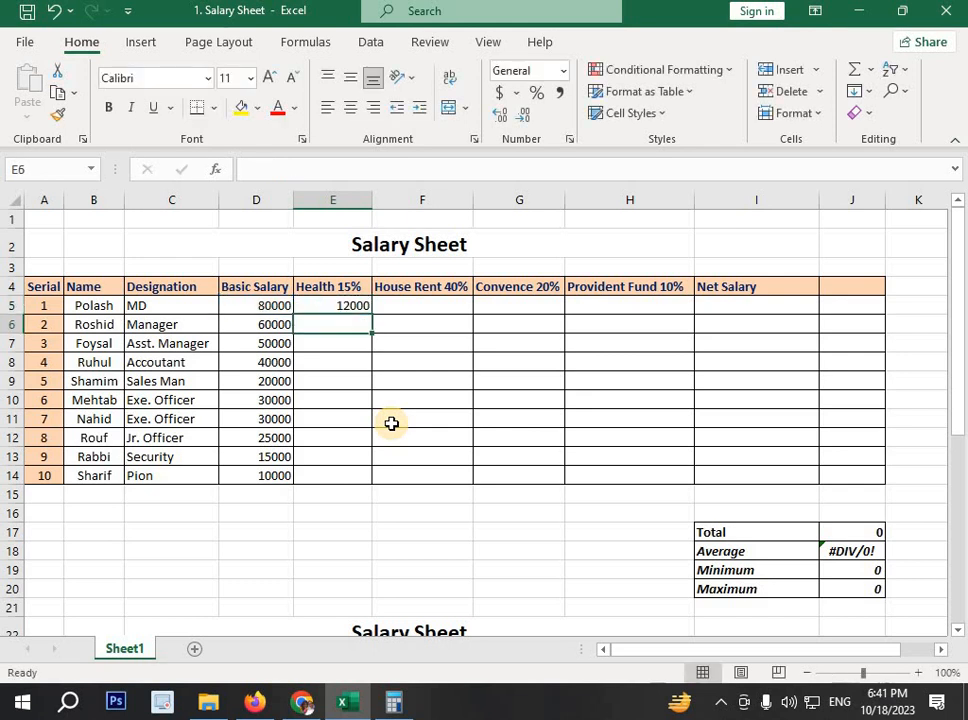
left_click(354, 309)
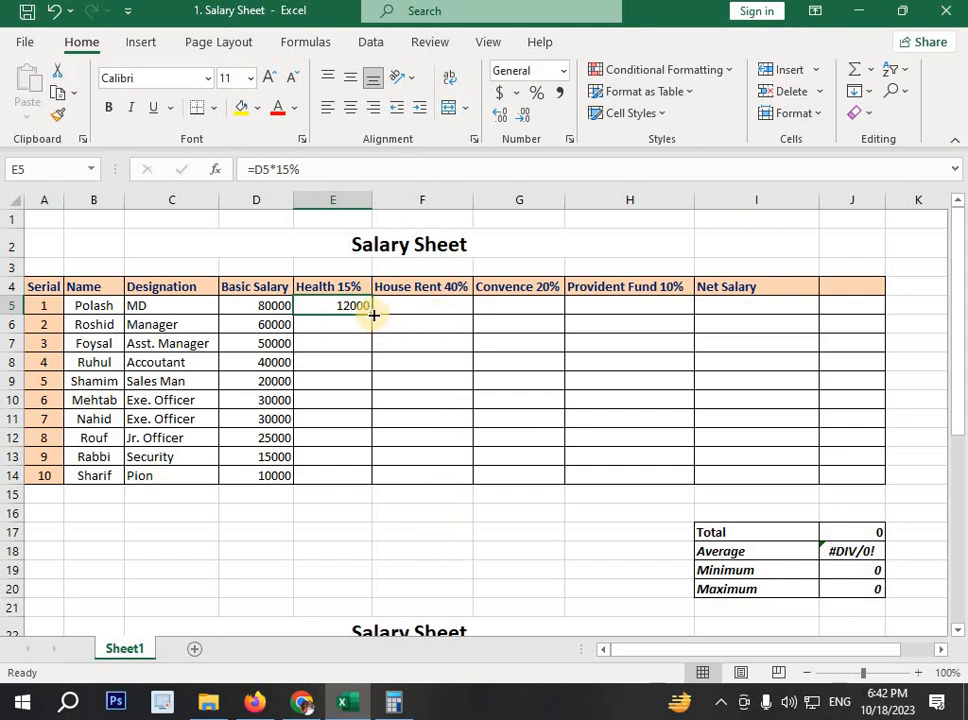
left_click_drag(373, 314, 372, 480)
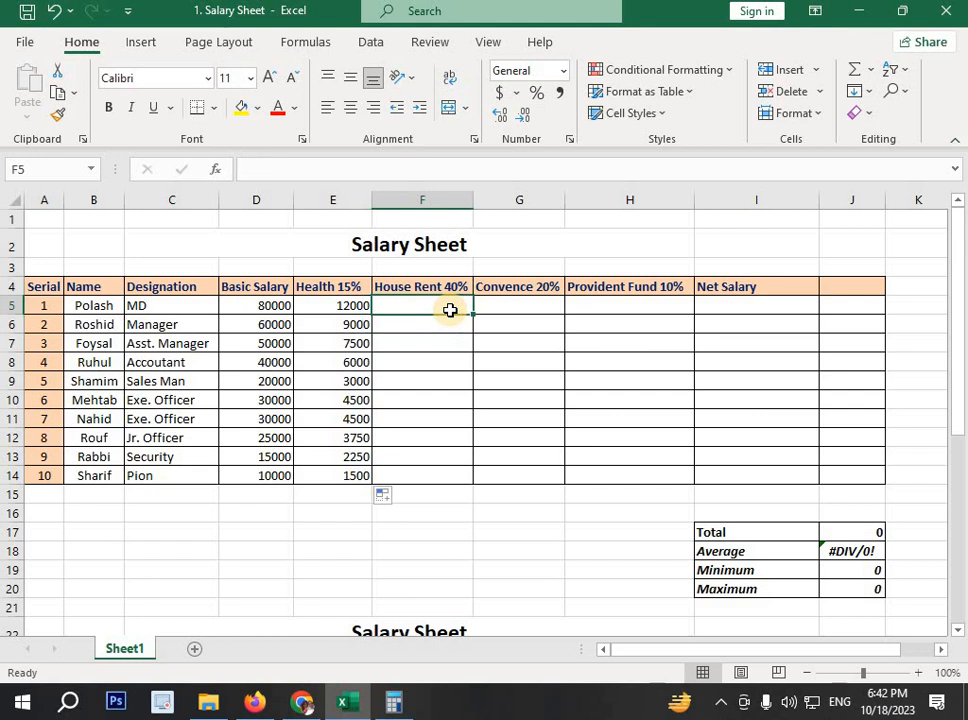
Step: Enter =D5*40% in F5 for House Rent 40% and fill the formula down through F14
type("=")
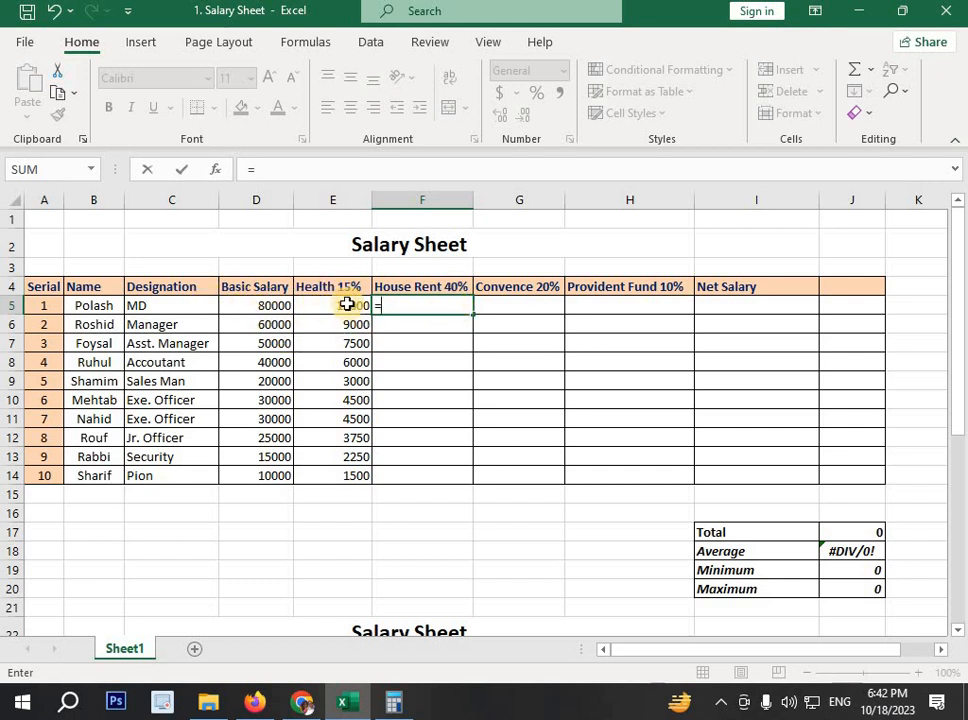
left_click(263, 307)
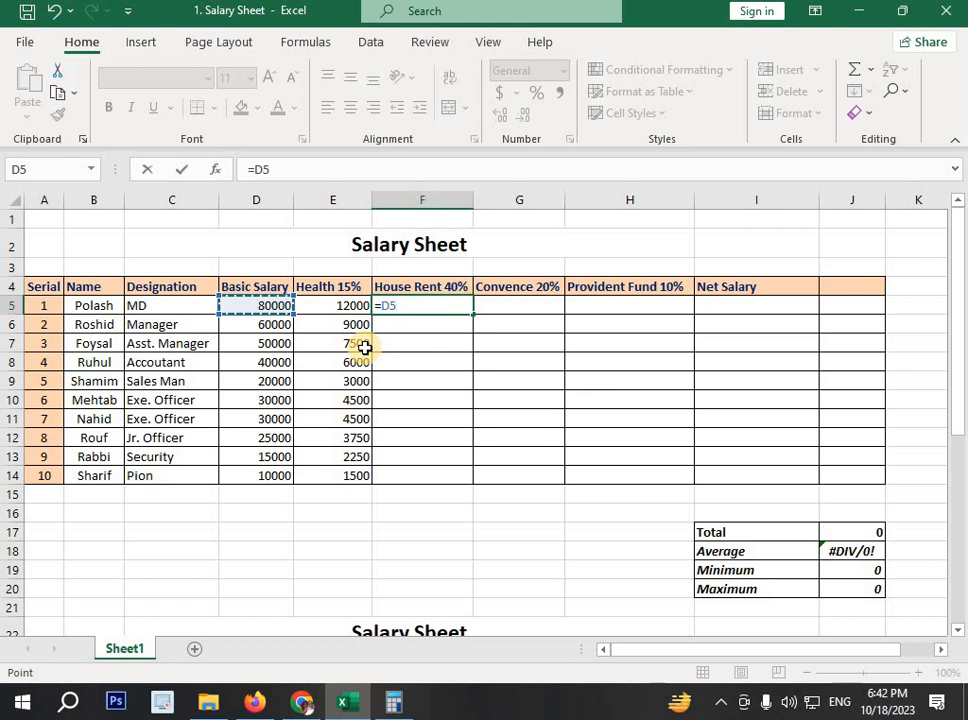
type("*")
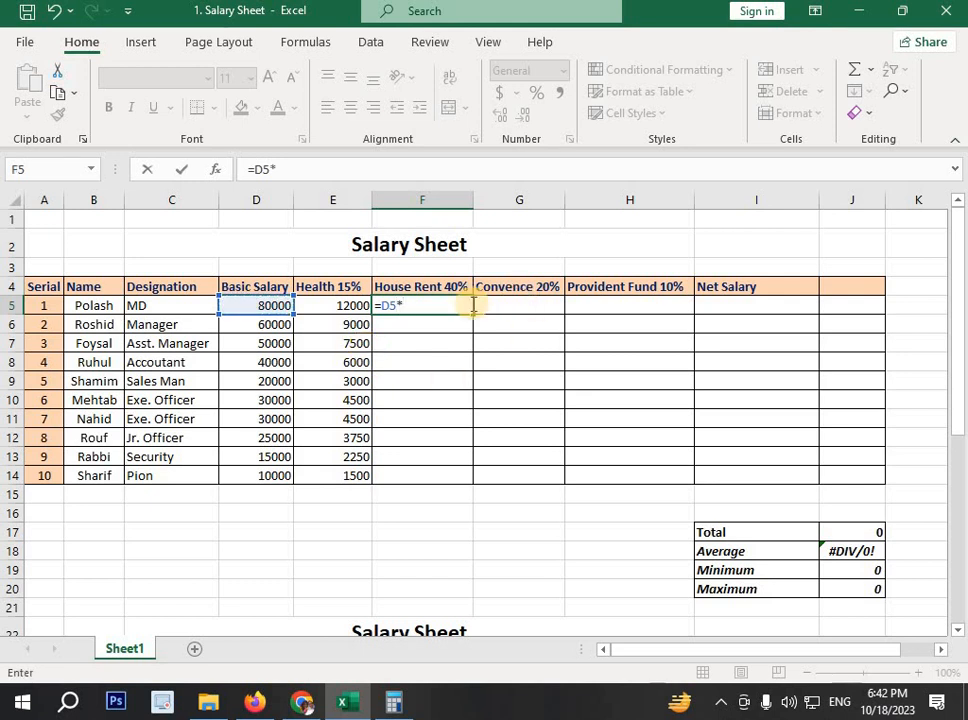
type("40%")
key("Return")
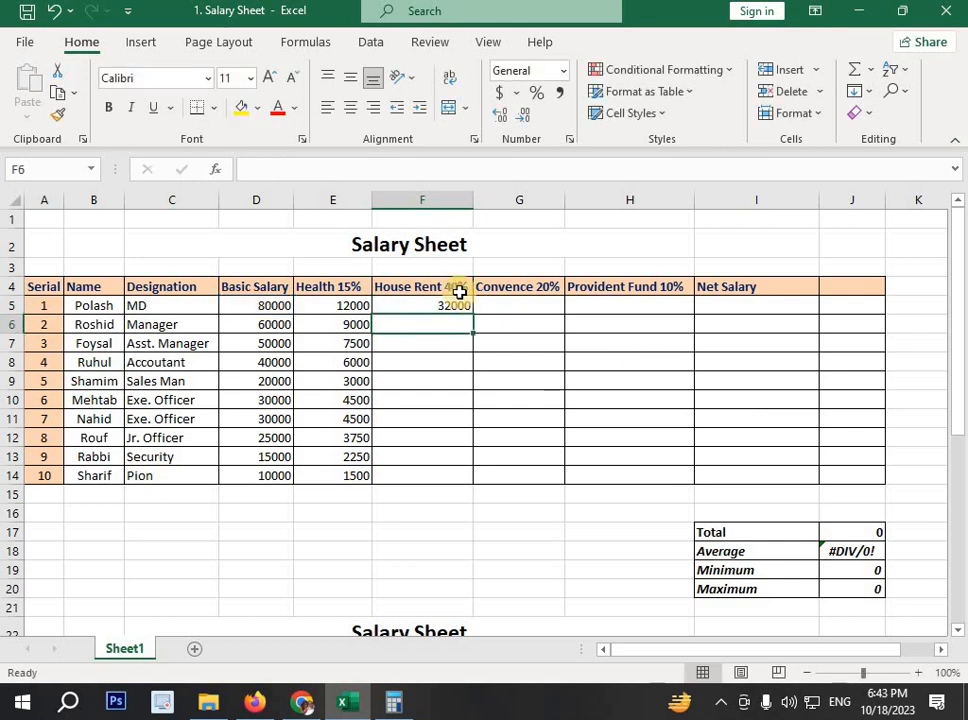
left_click_drag(458, 288, 469, 478)
left_click(468, 309)
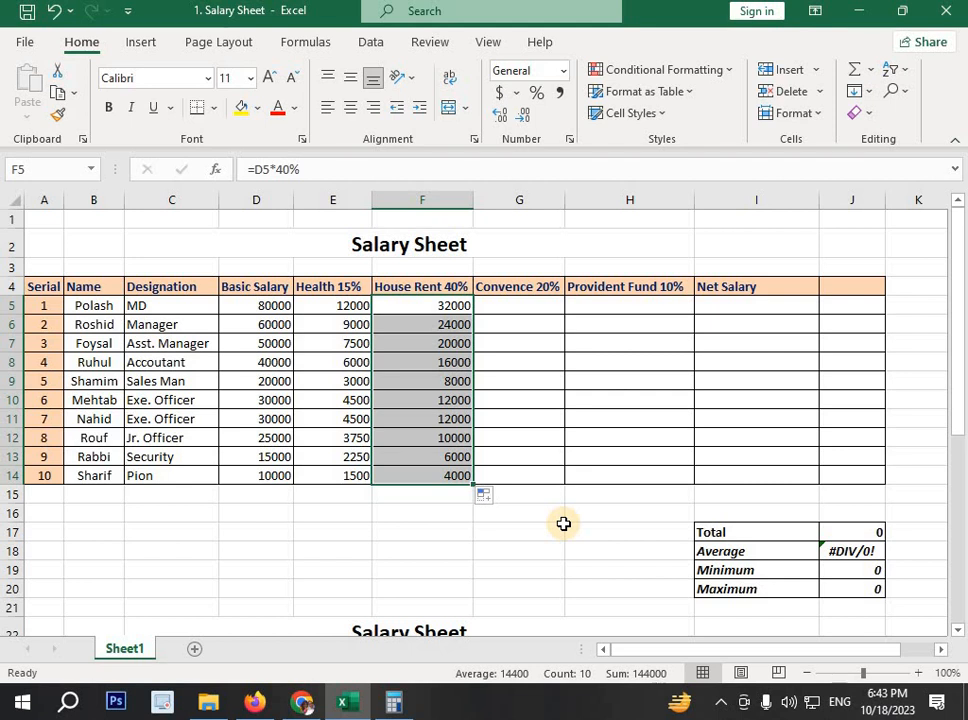
Step: Enter =D5*20% in G5 for Convence 20% and fill the formula down through G14
left_click(518, 307)
type("=")
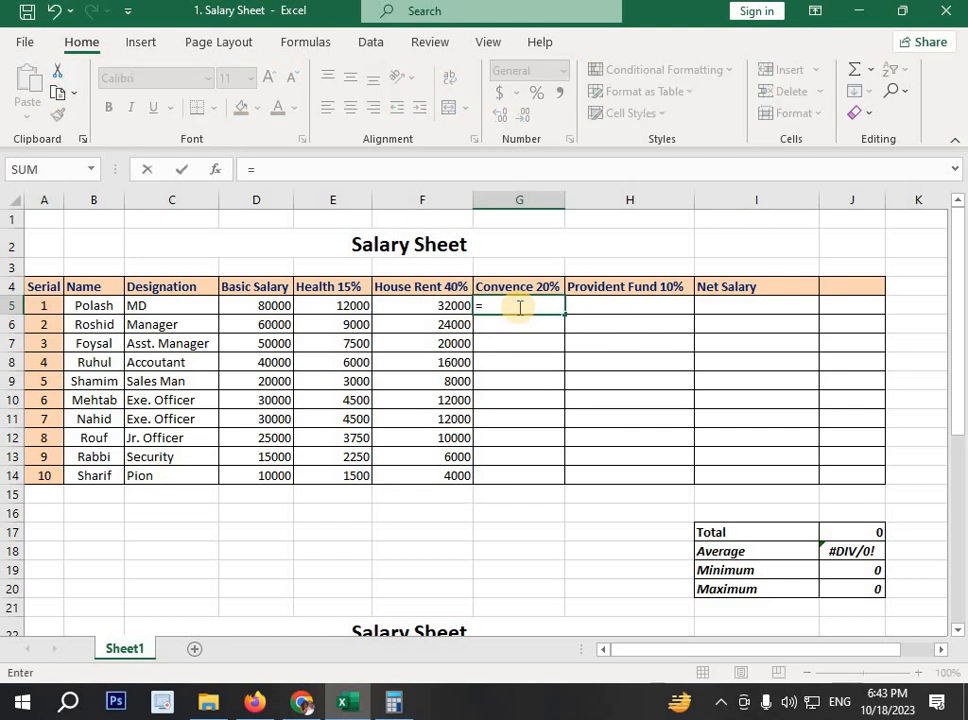
left_click(270, 306)
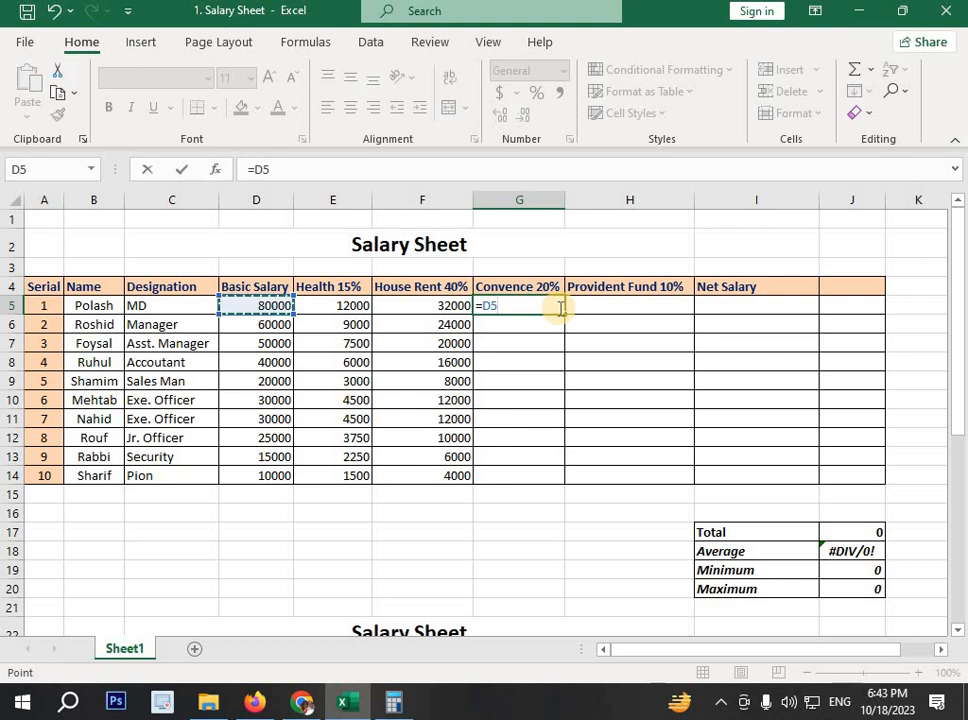
type("*")
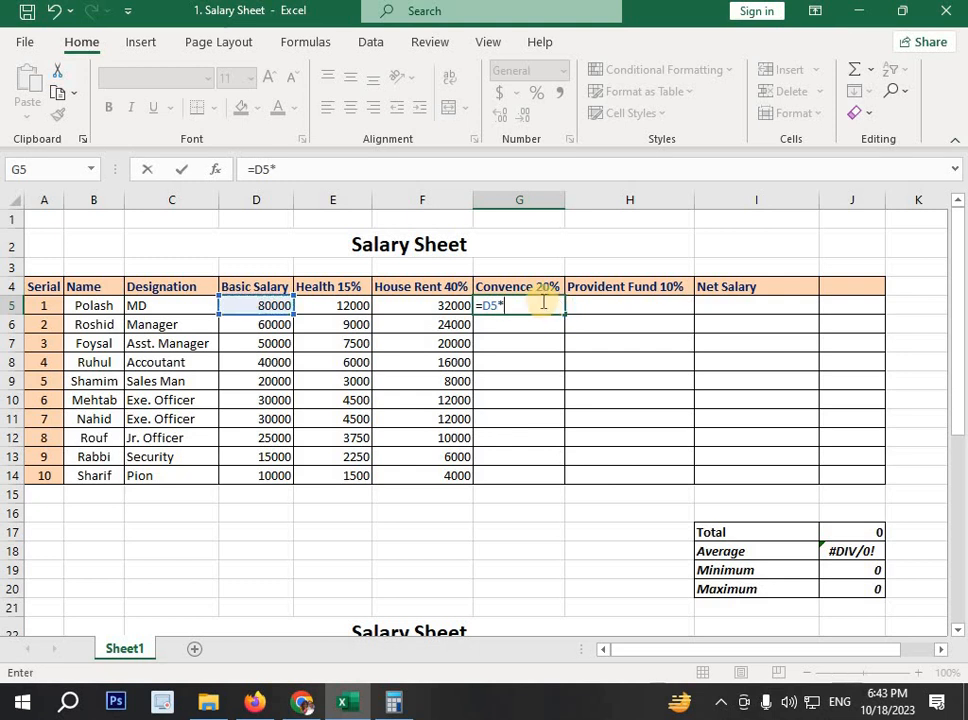
type("20%")
key("Return")
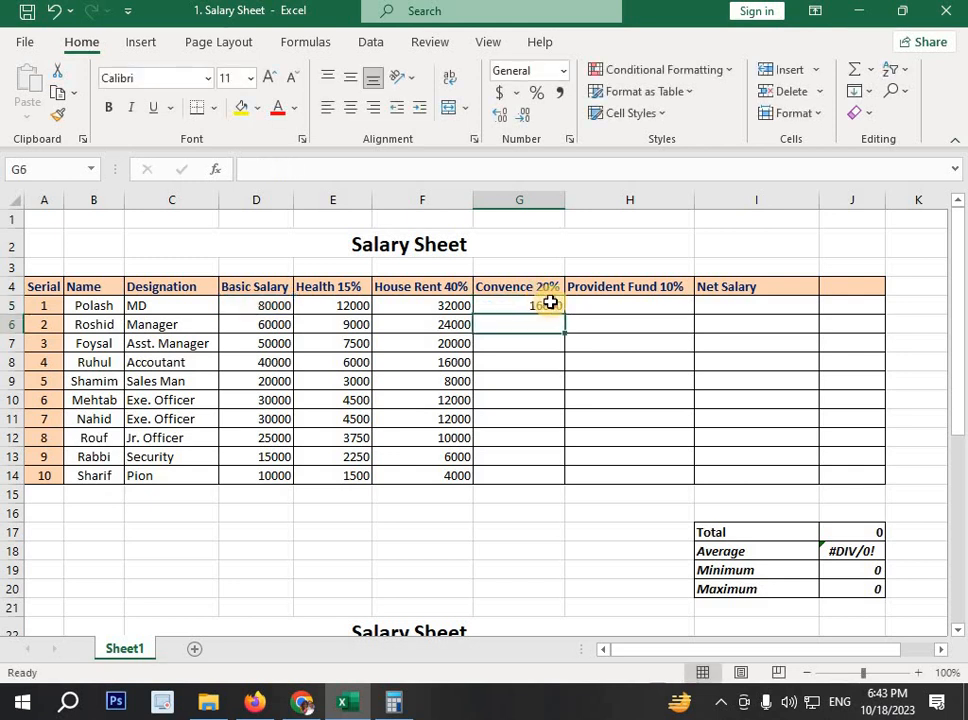
left_click(556, 309)
left_click_drag(563, 326, 622, 435)
Step: Enter =D5*10% in H5 for Provident Fund 10% and fill the formula down through H14
left_click(681, 303)
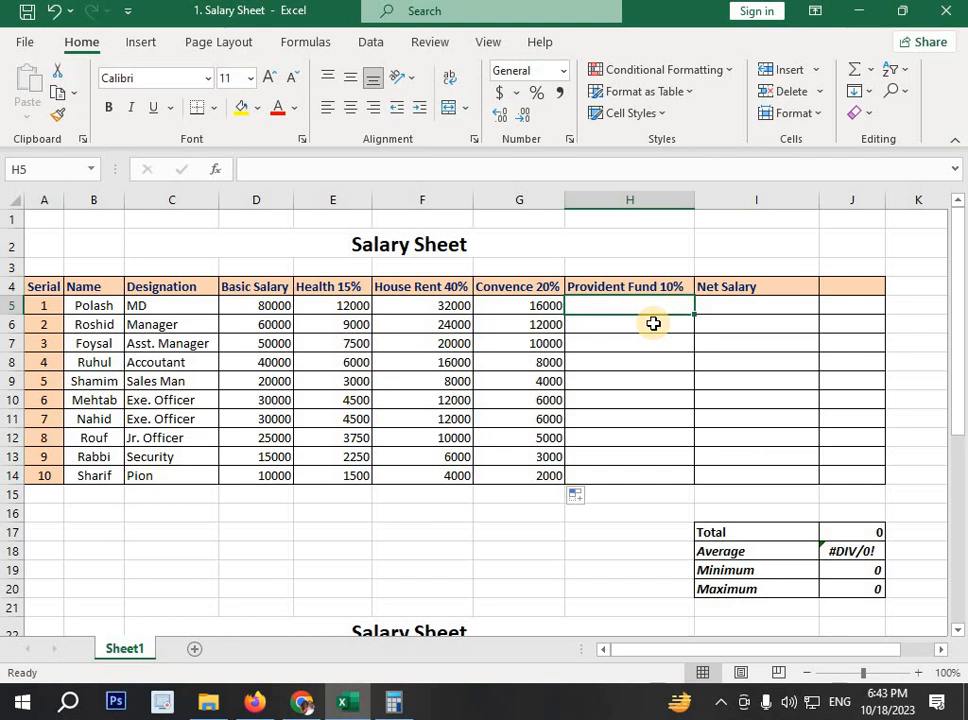
type("=")
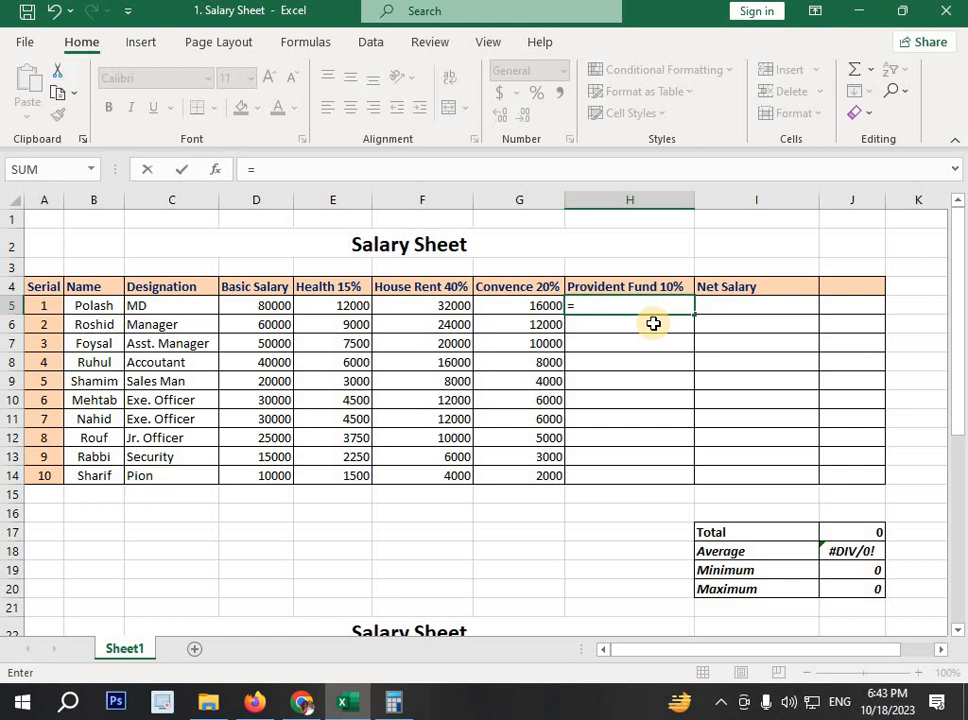
left_click(254, 305)
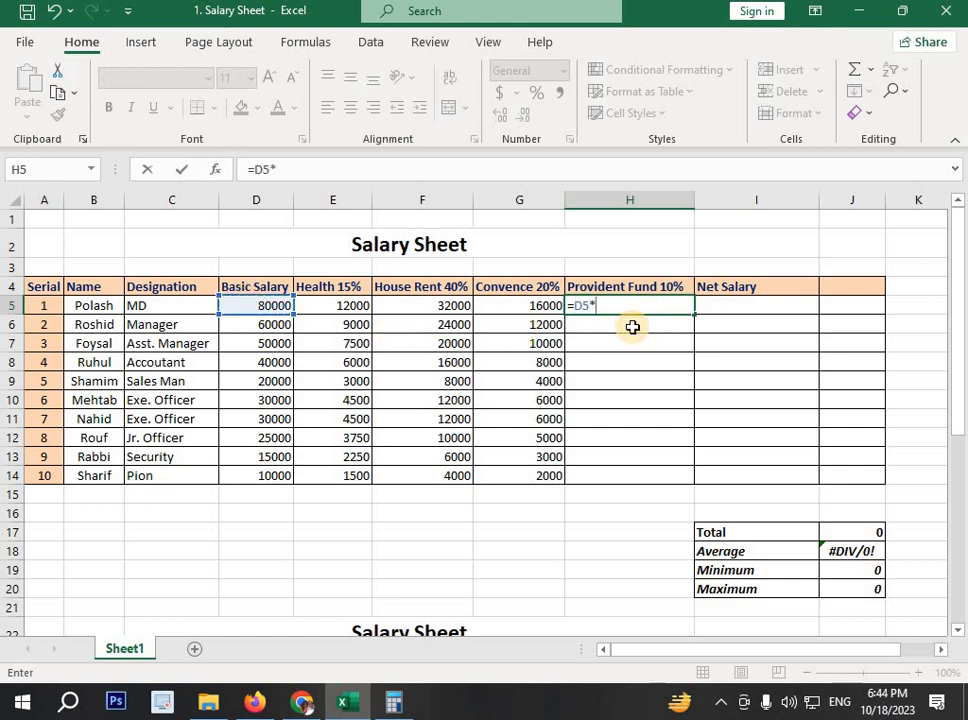
type("10%")
key("Return")
left_click(663, 307)
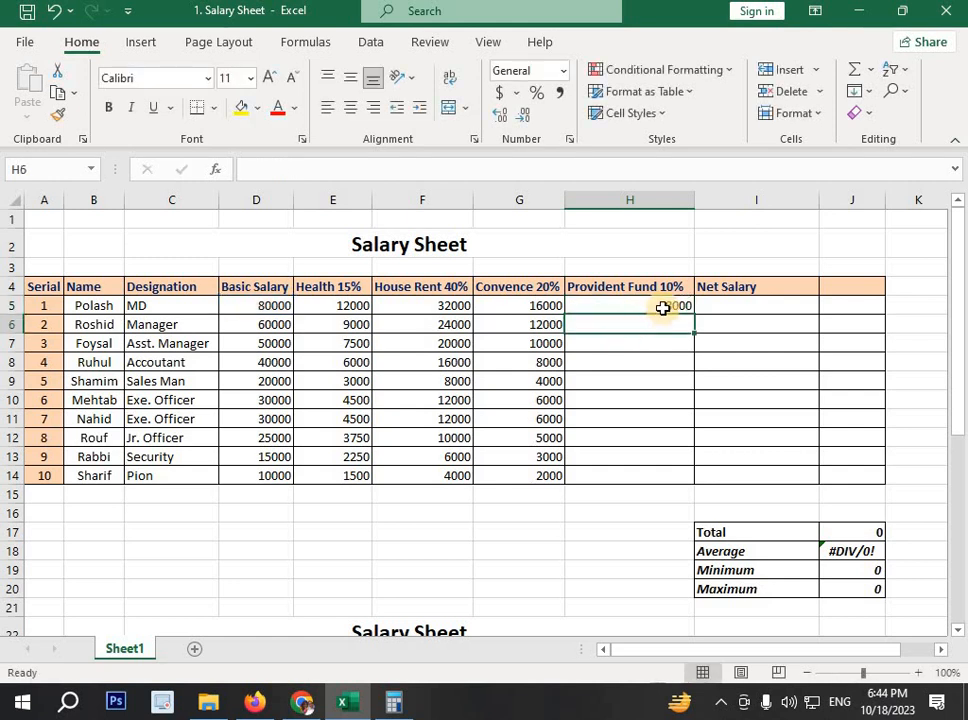
left_click_drag(694, 315, 743, 465)
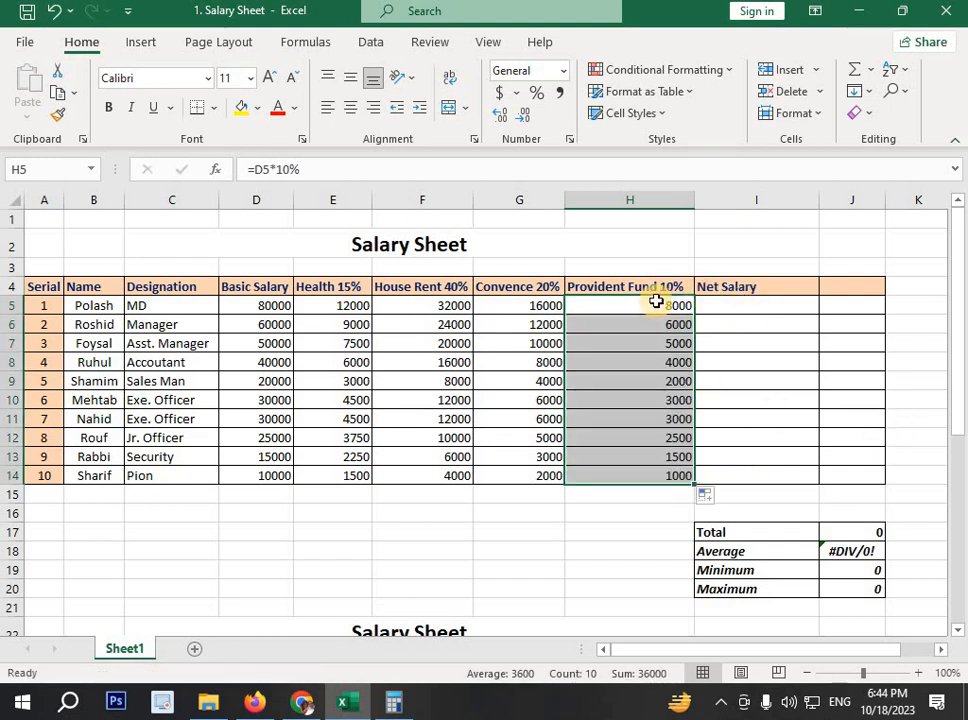
Step: Enter =D5+E5+F5+G5-H5 in I5 for Net Salary and fill the formula down through I14
left_click(772, 303)
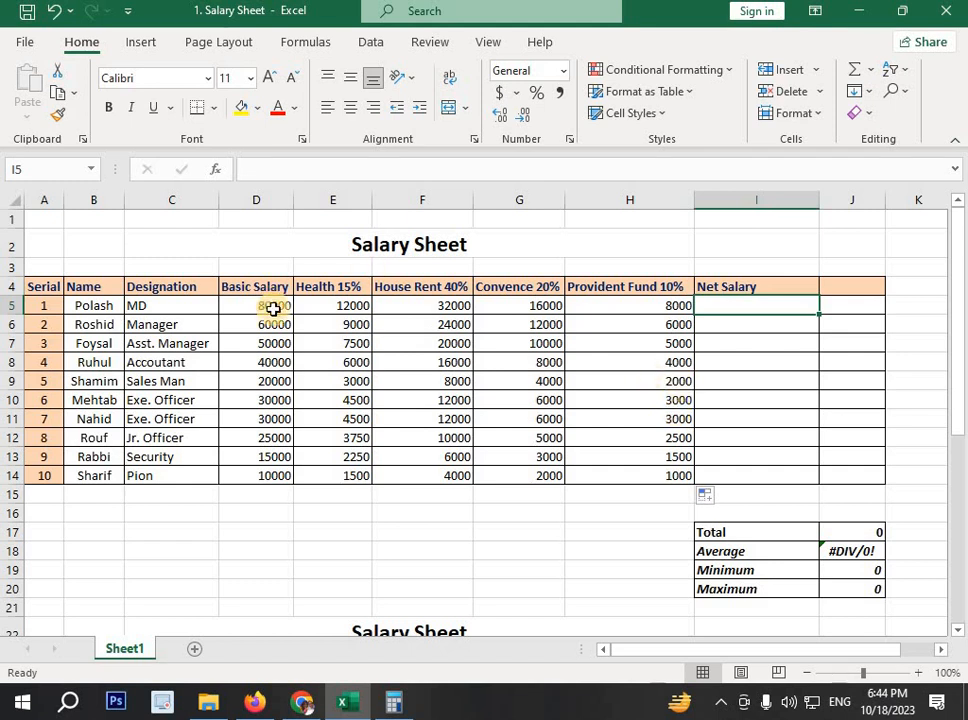
left_click_drag(246, 290, 505, 288)
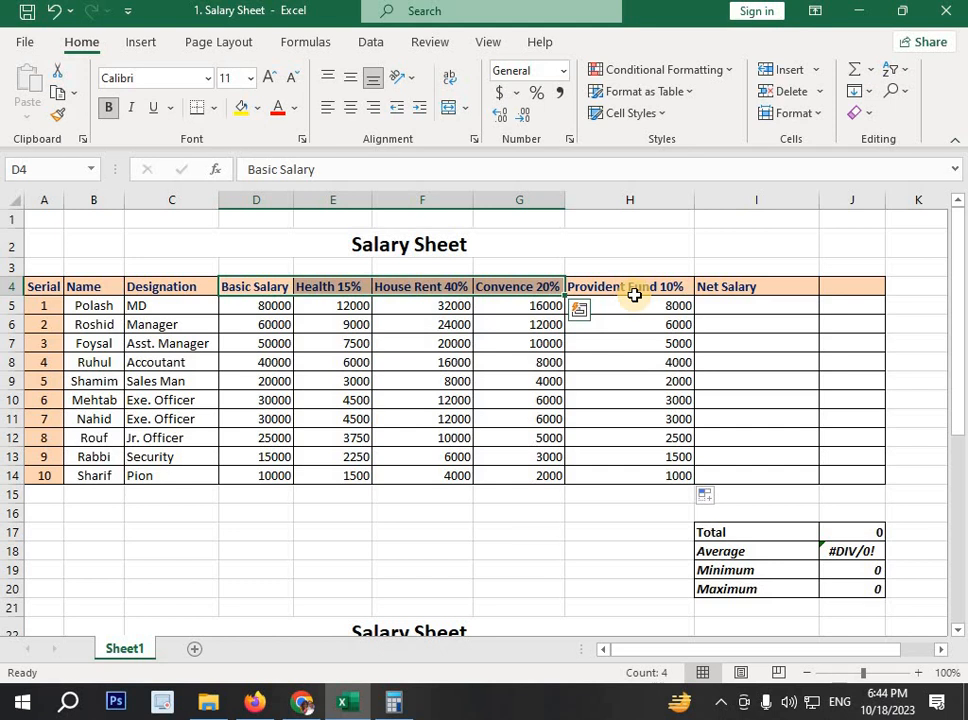
left_click(641, 304)
left_click(758, 311)
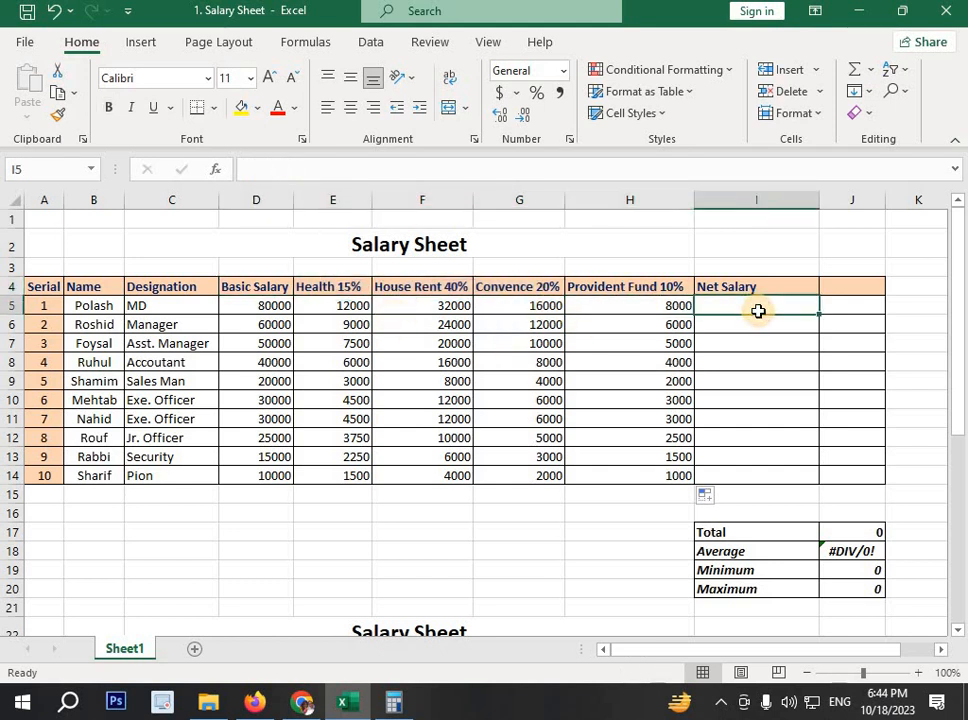
type("=")
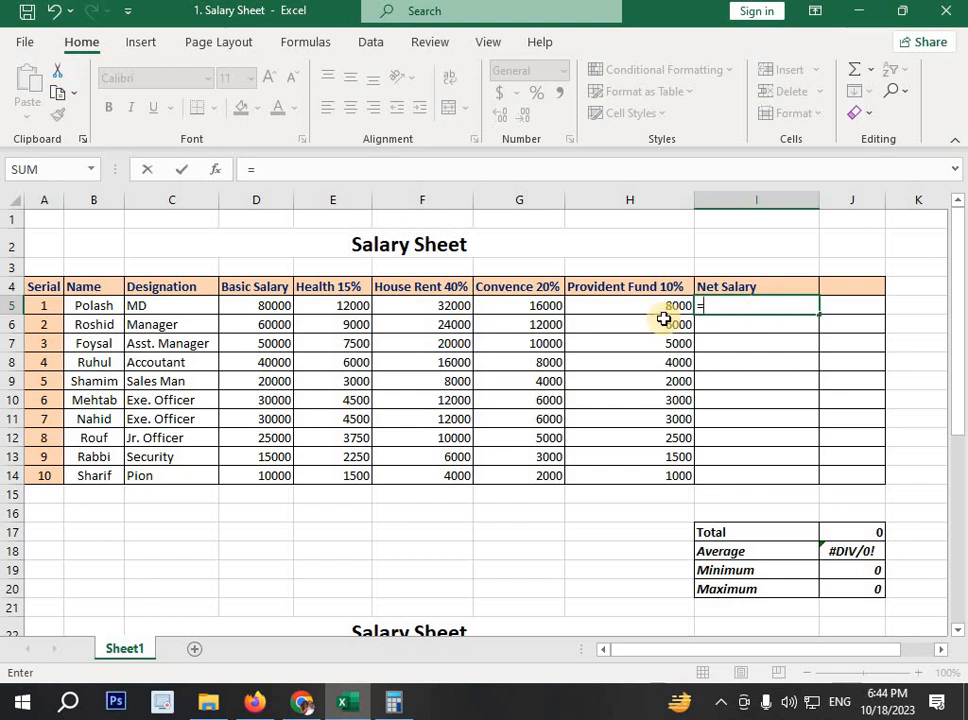
left_click(254, 302)
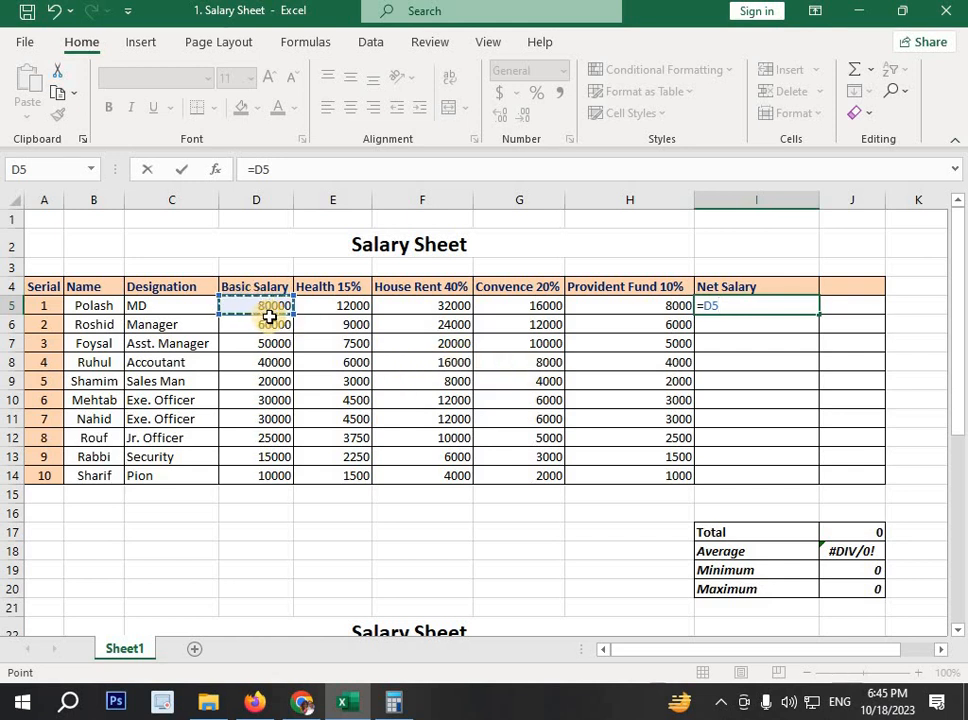
type("+")
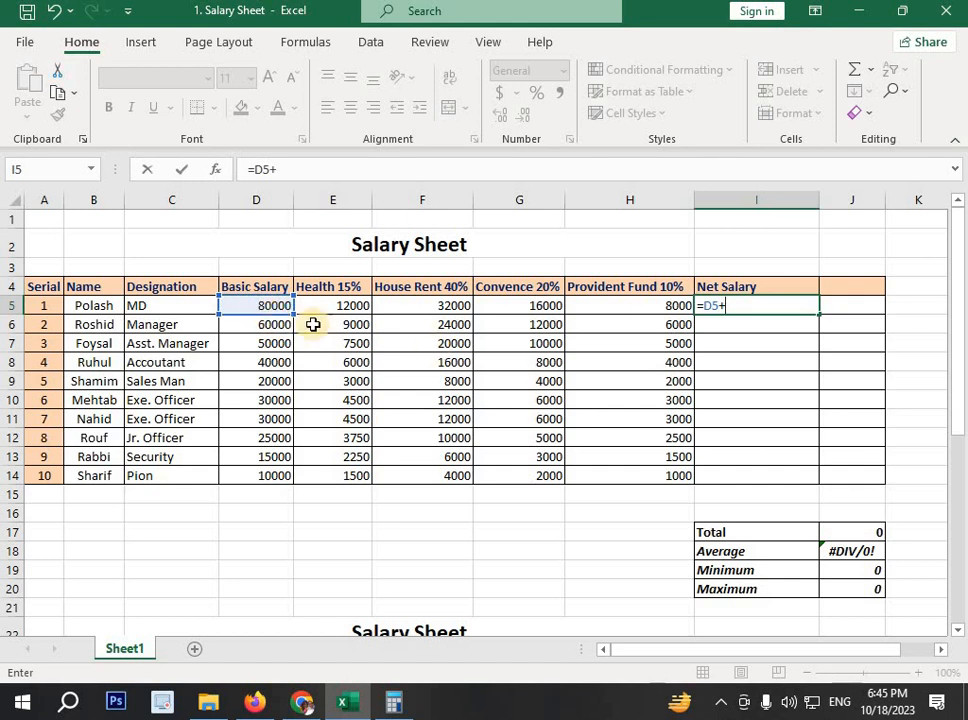
left_click(345, 303)
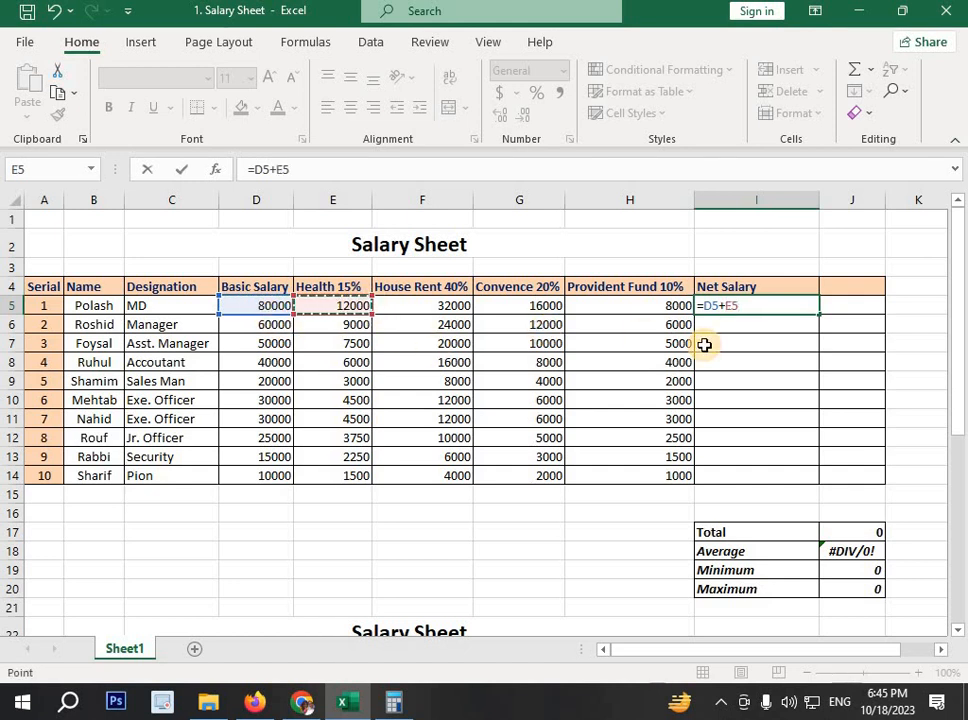
type("+")
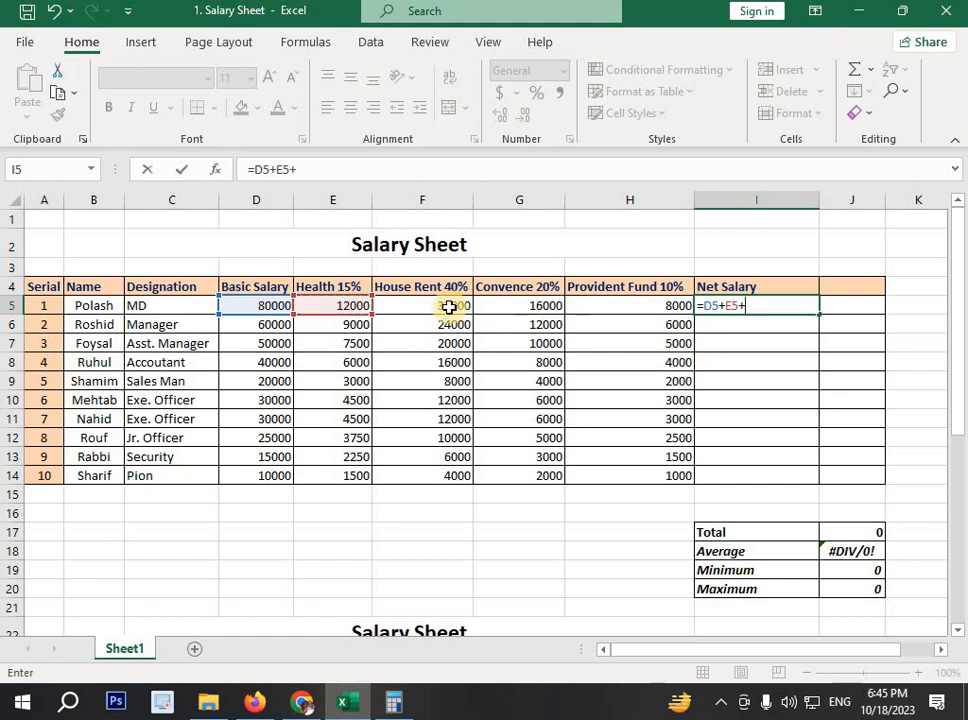
left_click(455, 306)
type("+")
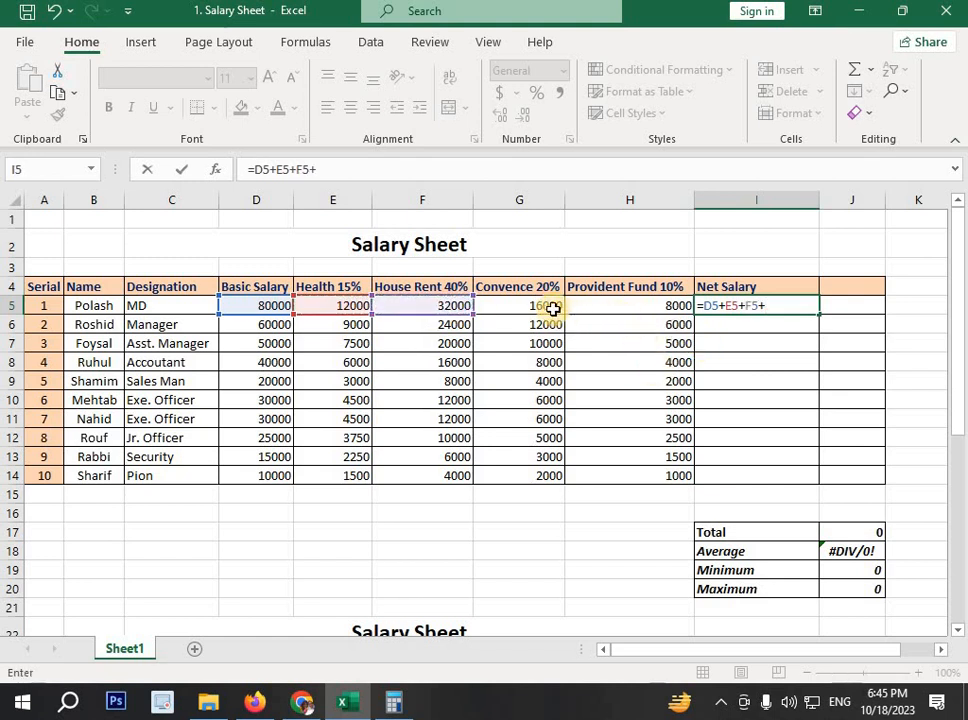
left_click(553, 307)
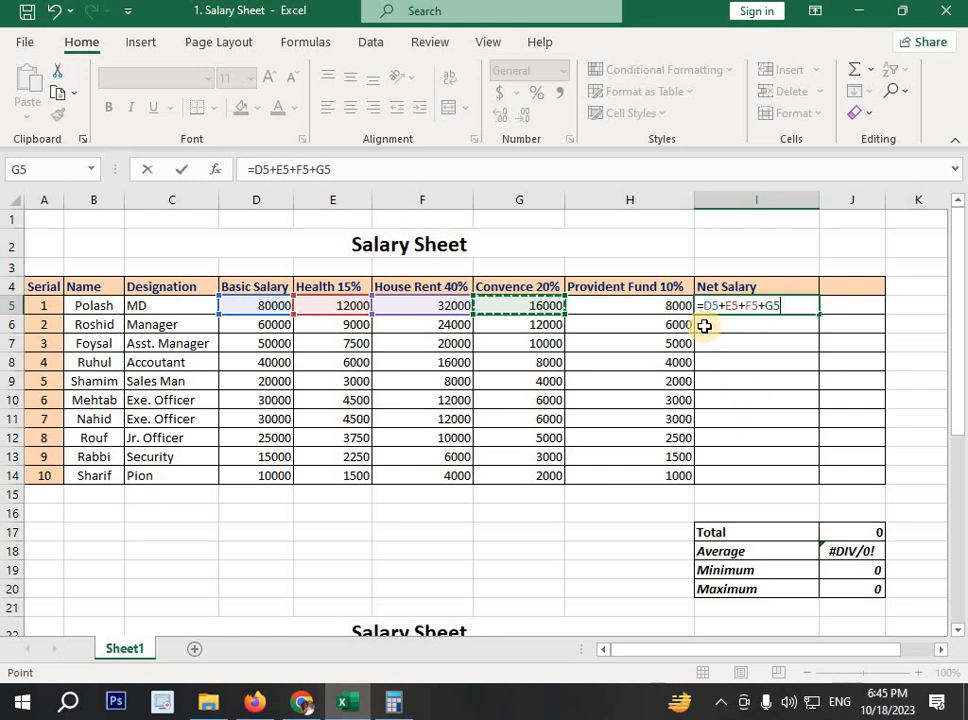
type("-")
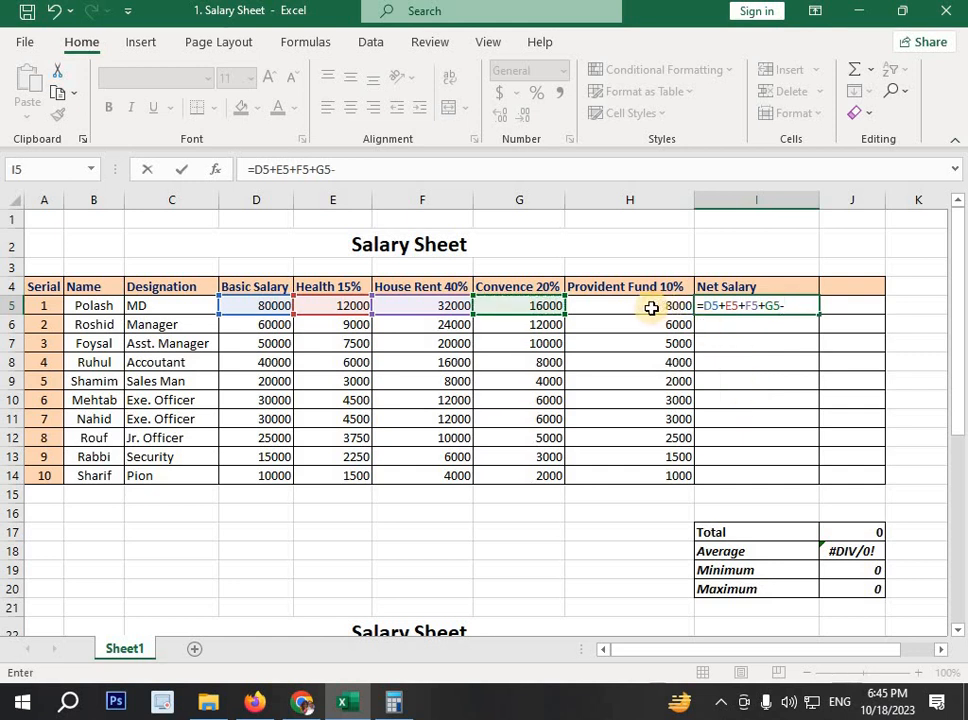
left_click(651, 308)
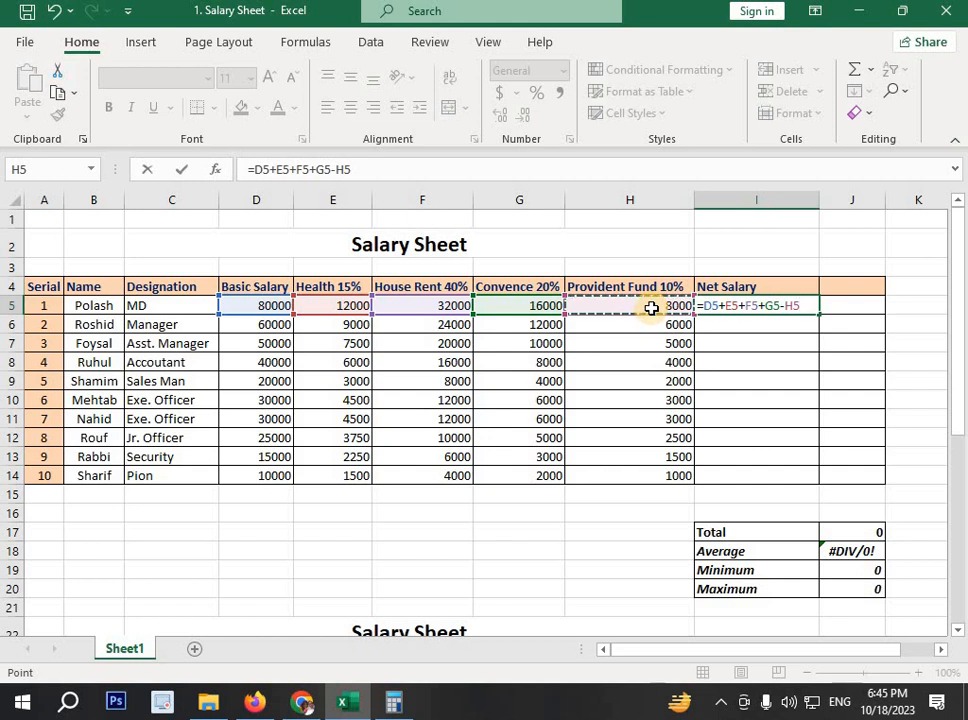
key("ctrl+Return")
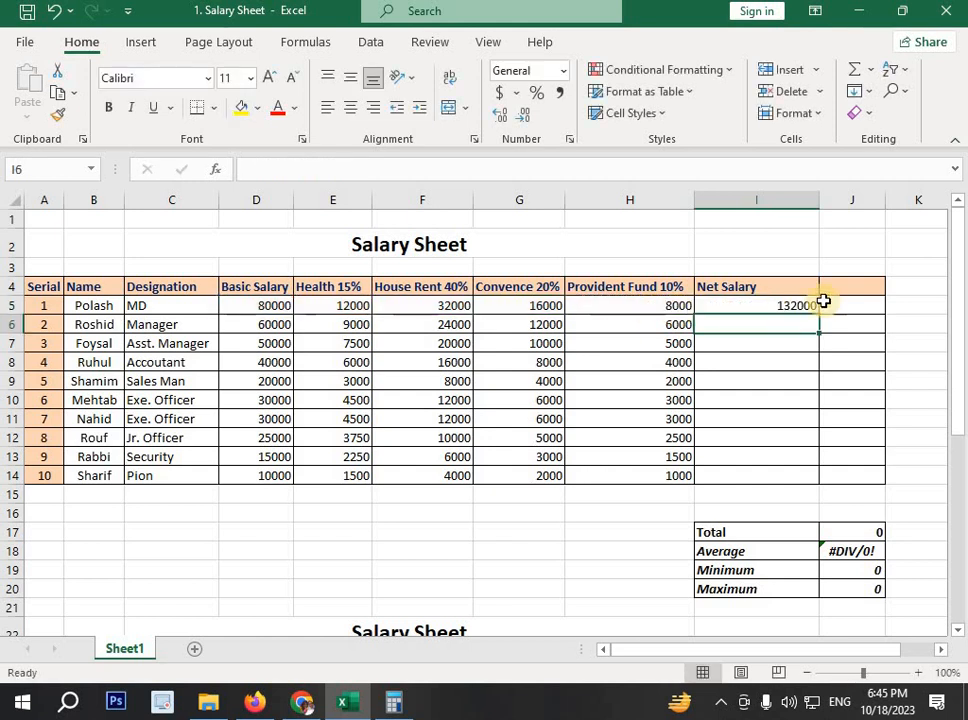
left_click_drag(820, 313, 795, 484)
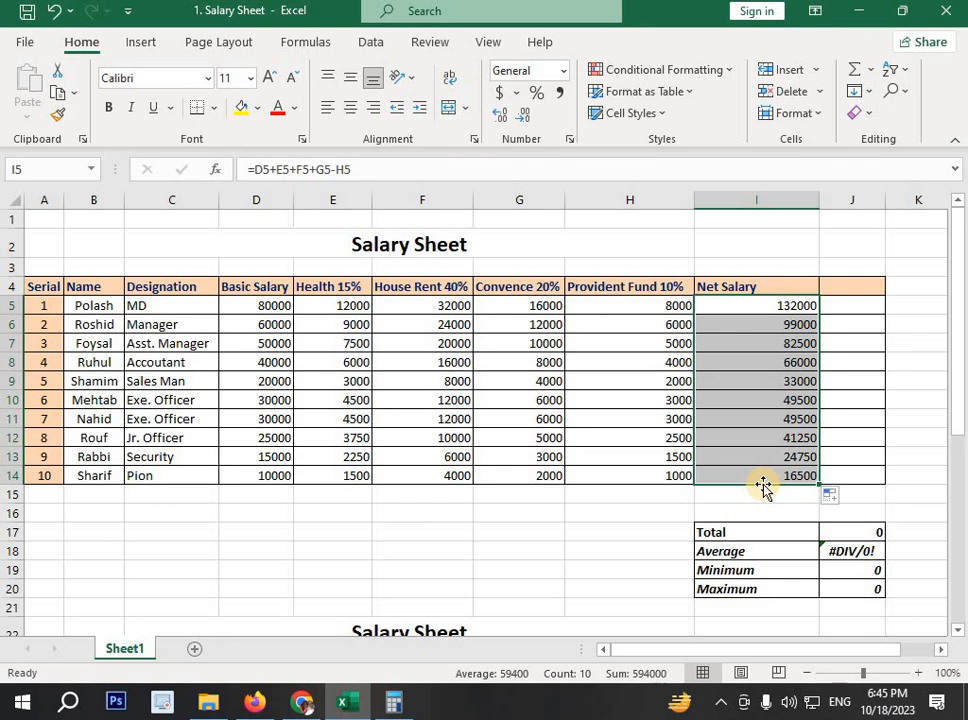
Step: Clear the serial numbers from A5 through A14 in the upper salary table
left_click(45, 306)
key("BackSpace")
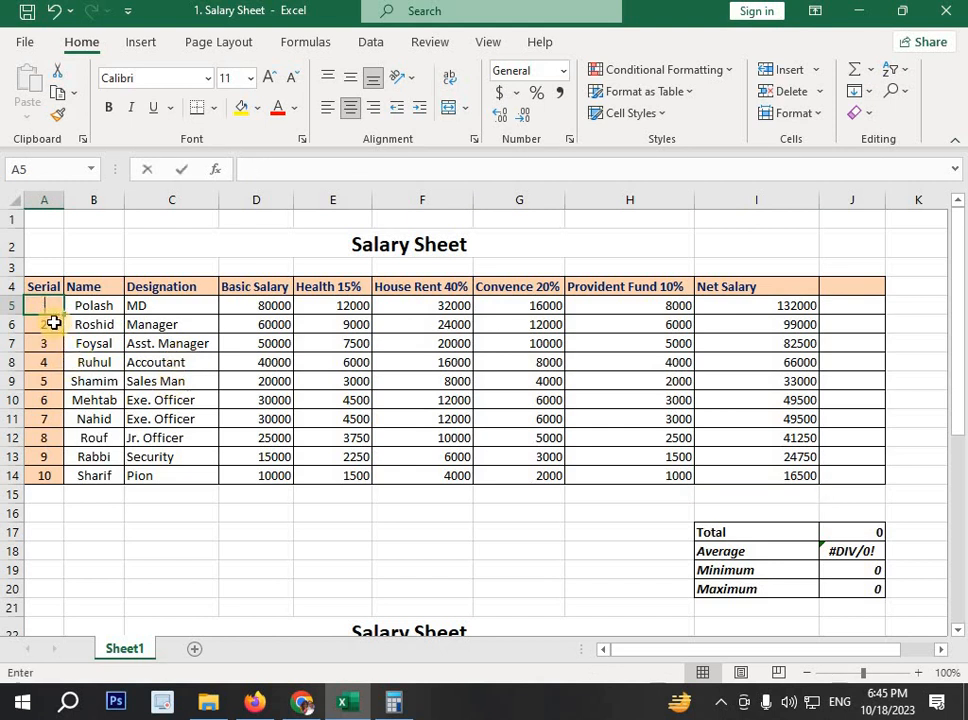
key("Return")
key("BackSpace")
key("Return")
key("BackSpace")
key("Return")
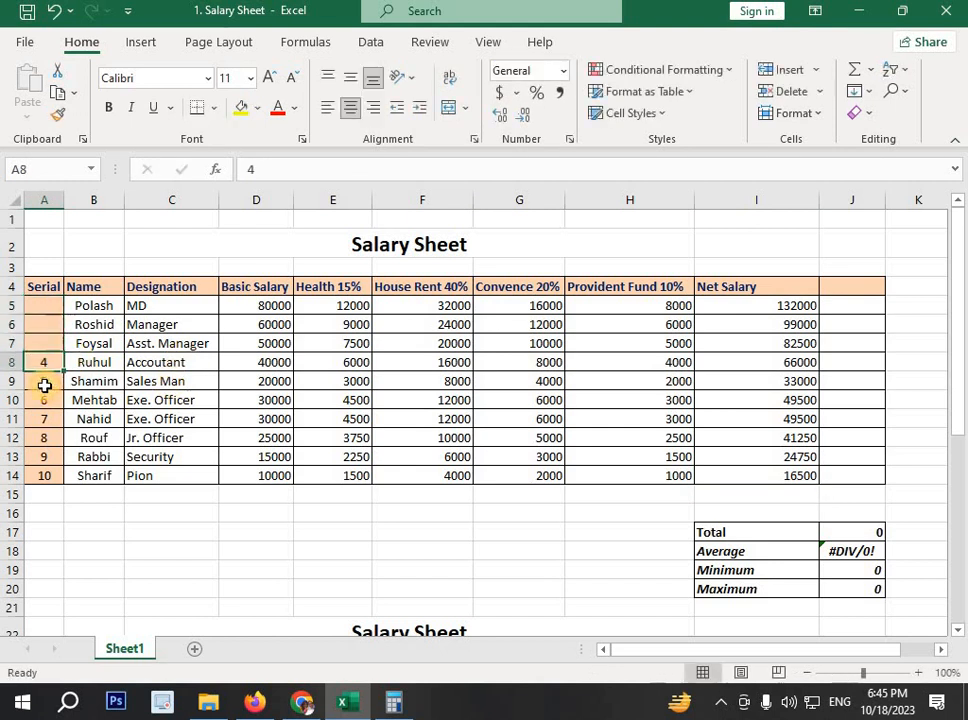
key("BackSpace")
key("Return")
key("BackSpace")
key("Return")
key("BackSpace")
key("Return")
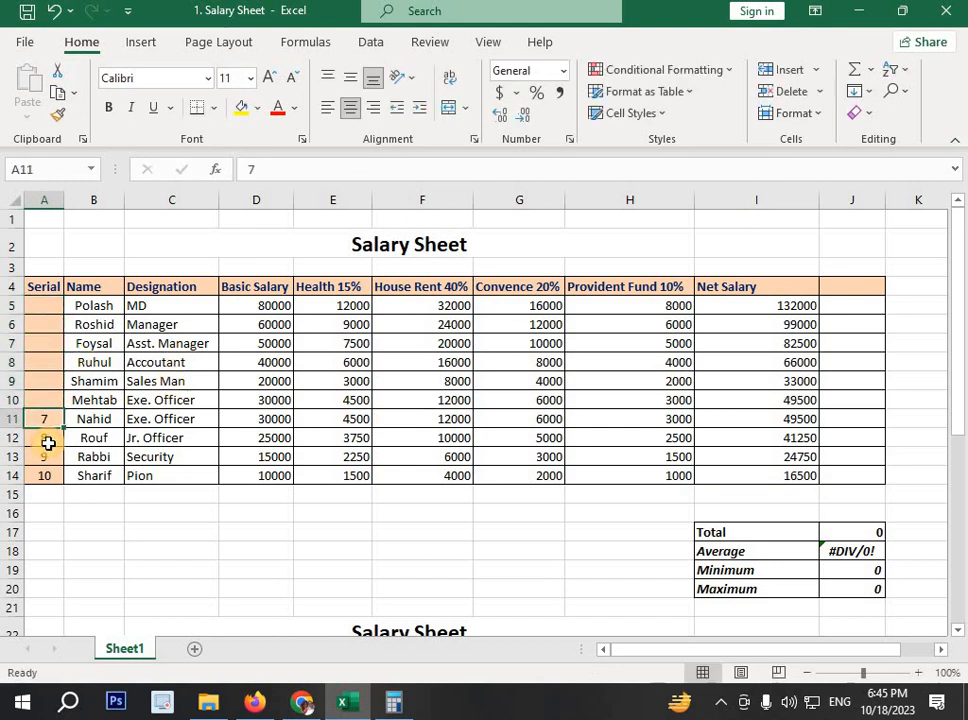
key("BackSpace")
key("Return")
key("BackSpace")
key("Return")
key("BackSpace")
key("Return")
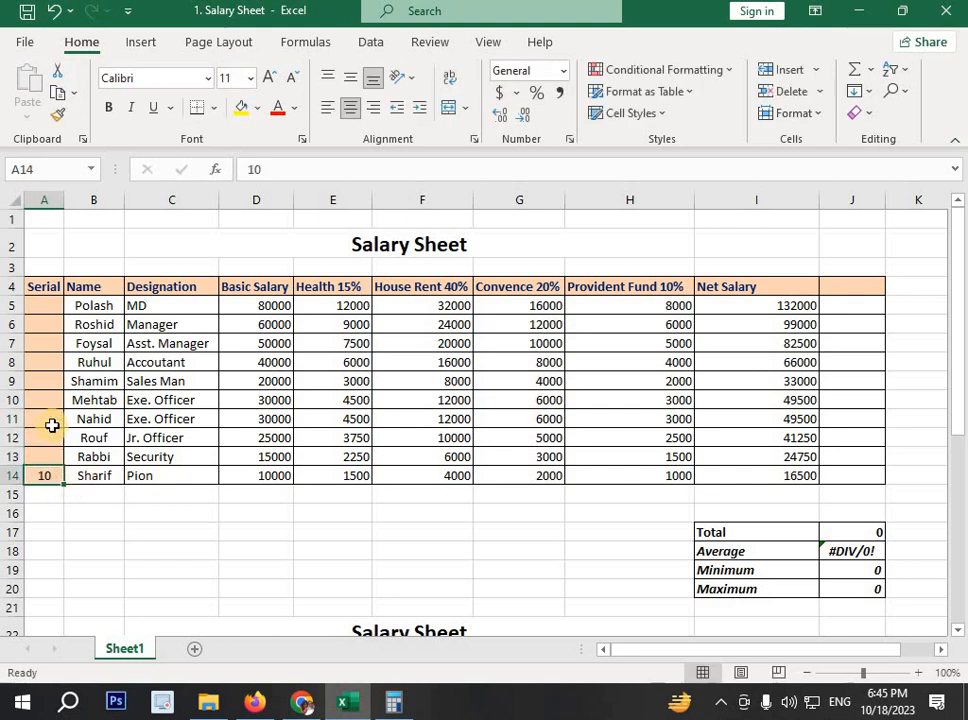
key("BackSpace")
Step: Enter 1 in A5 and 2 in A6, and fill the serial number series down through A14
left_click(40, 306)
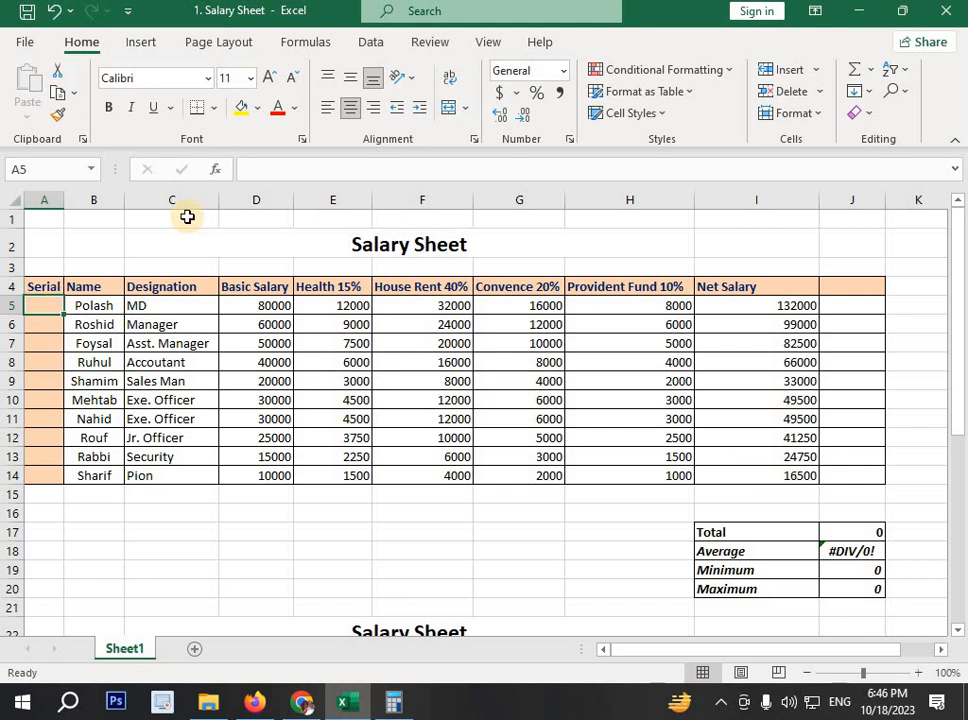
type("1")
key("Return")
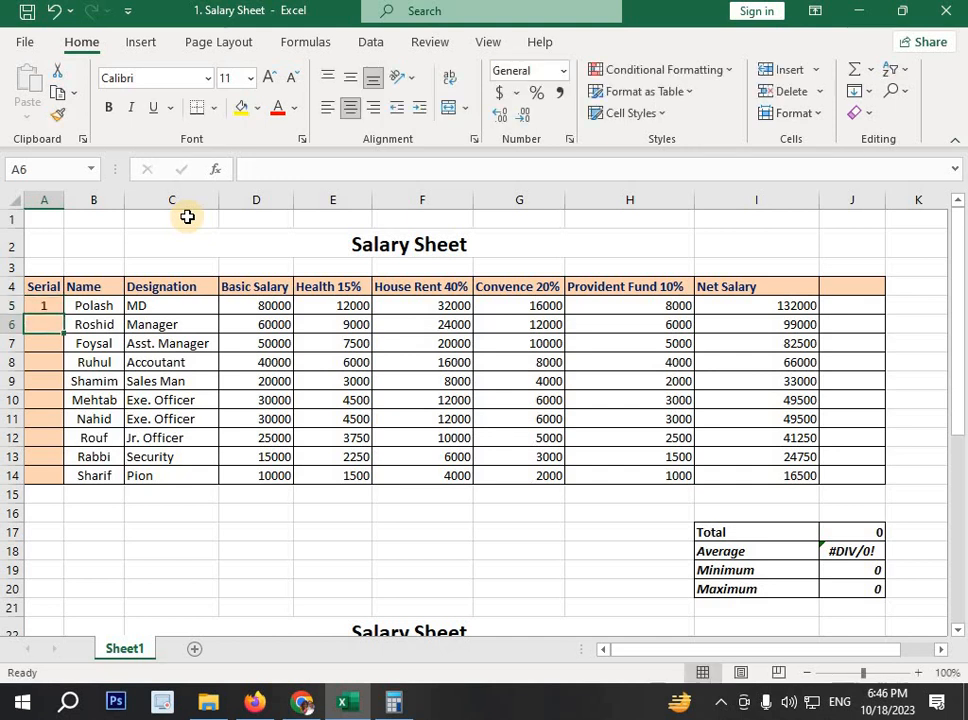
type("2")
key("ctrl+Return")
left_click(52, 305, "shift")
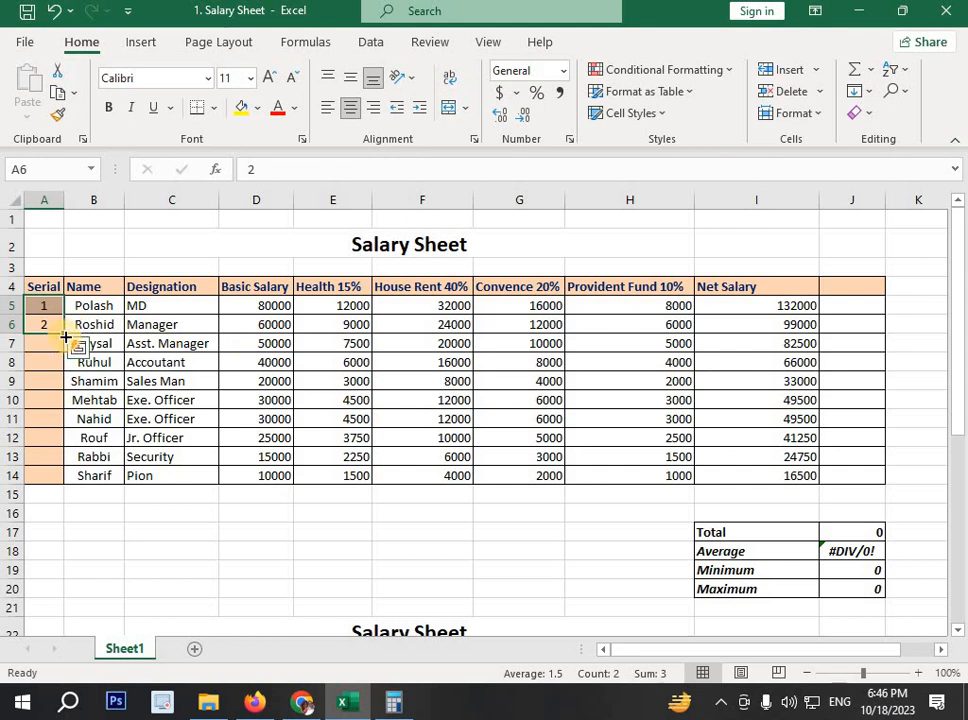
left_click_drag(65, 337, 57, 482)
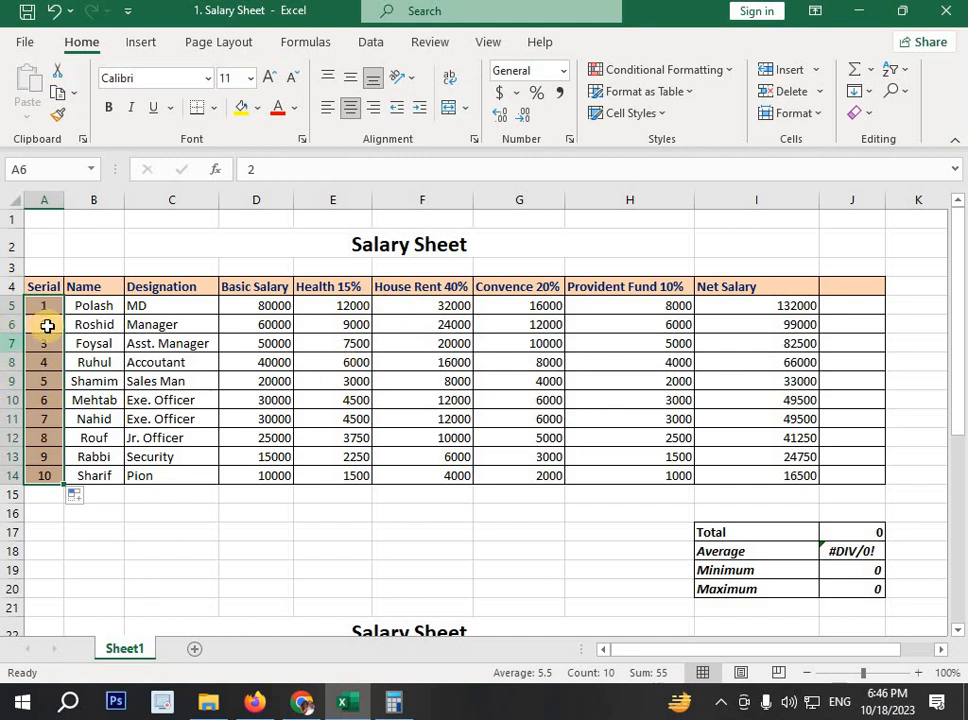
Step: Try filling the single value 2 from A6 through A14 and the series 9, 10 from A13:A14 through A22, undoing each fill
left_click_drag(62, 484, 686, 461)
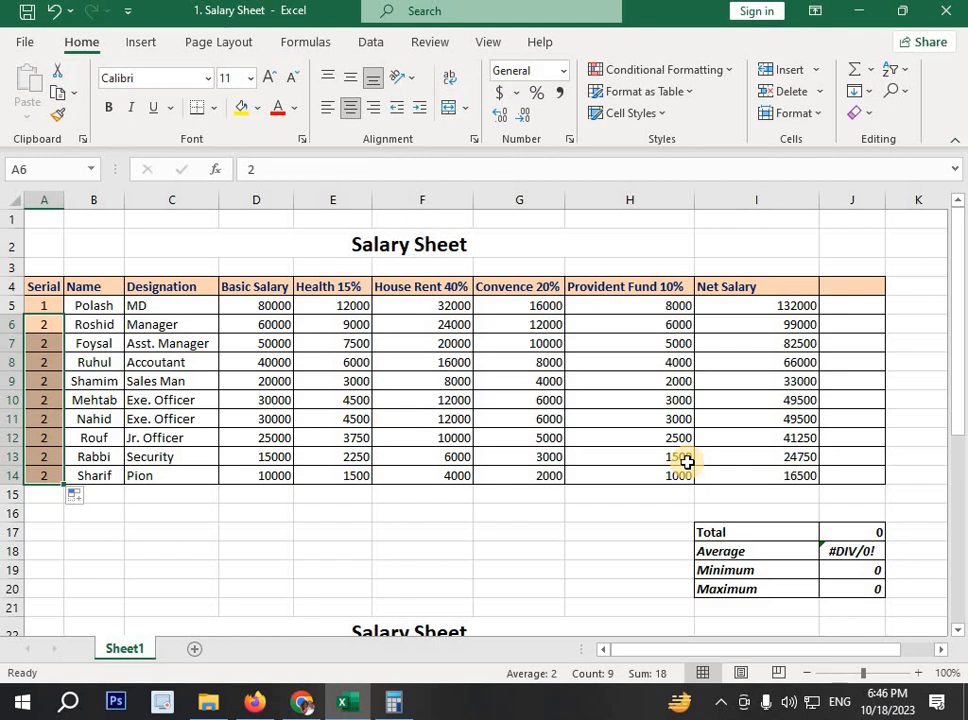
key("ctrl+z")
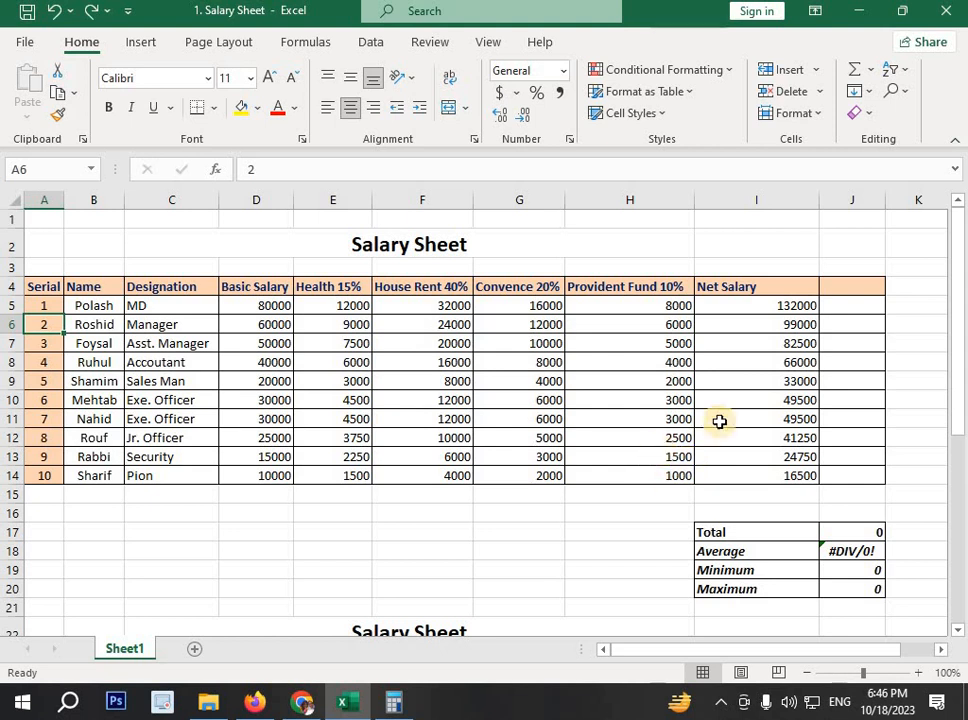
scroll(67, 430, "down", 1)
left_click(45, 398)
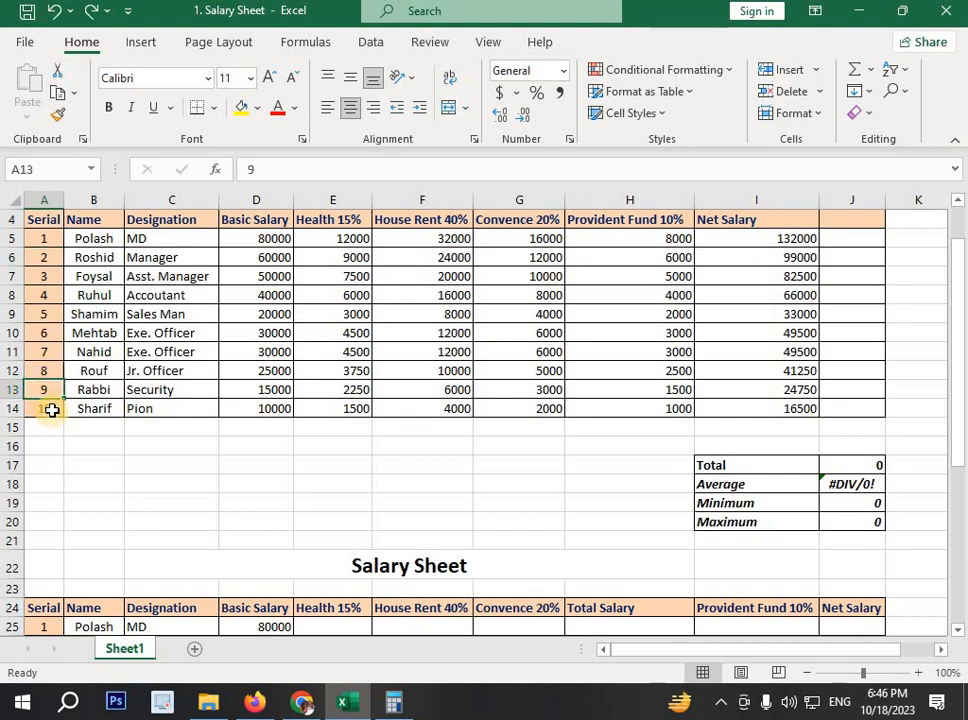
left_click(50, 408, "shift")
left_click_drag(62, 419, 40, 576)
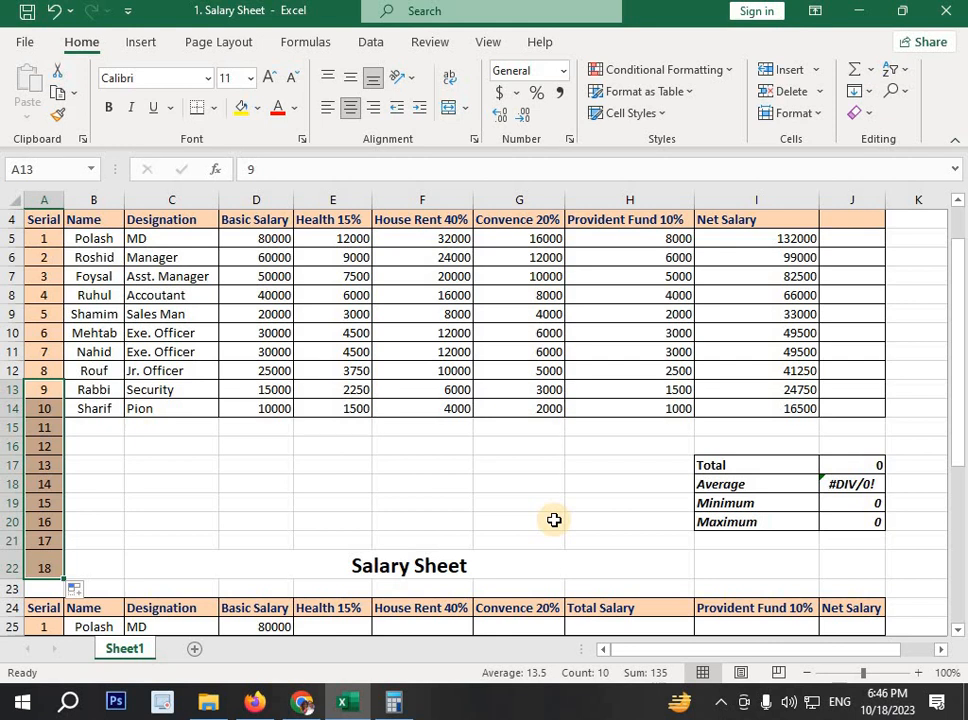
key("ctrl+z")
Step: Replace the Total formula in J17 with =SUM(I5:I14) to add up the Net Salary column
left_click(741, 298)
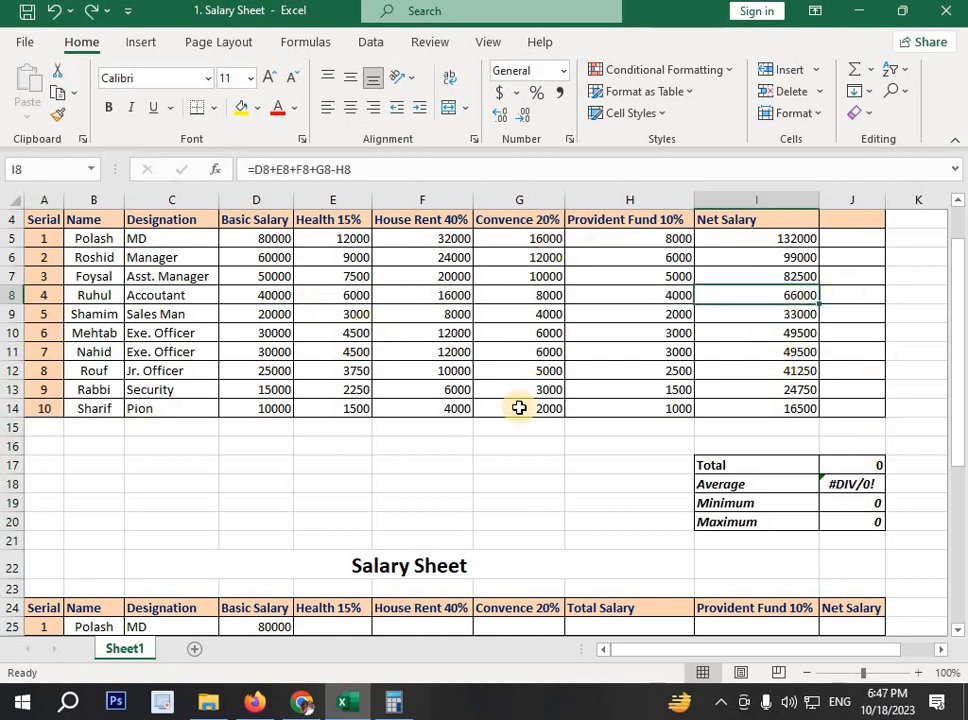
left_click(865, 466)
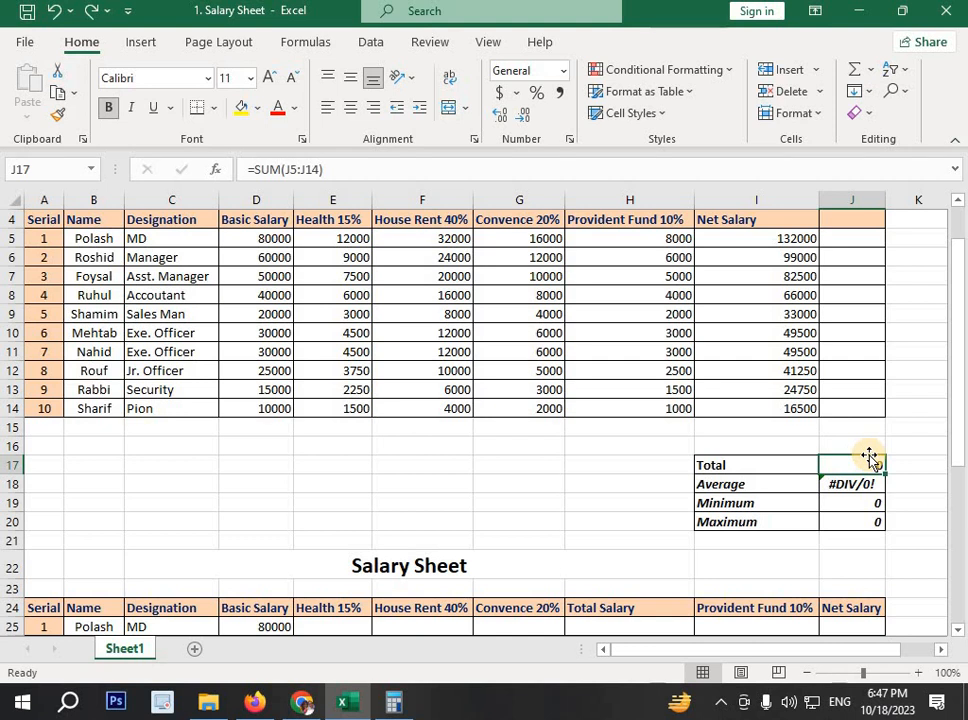
type("=")
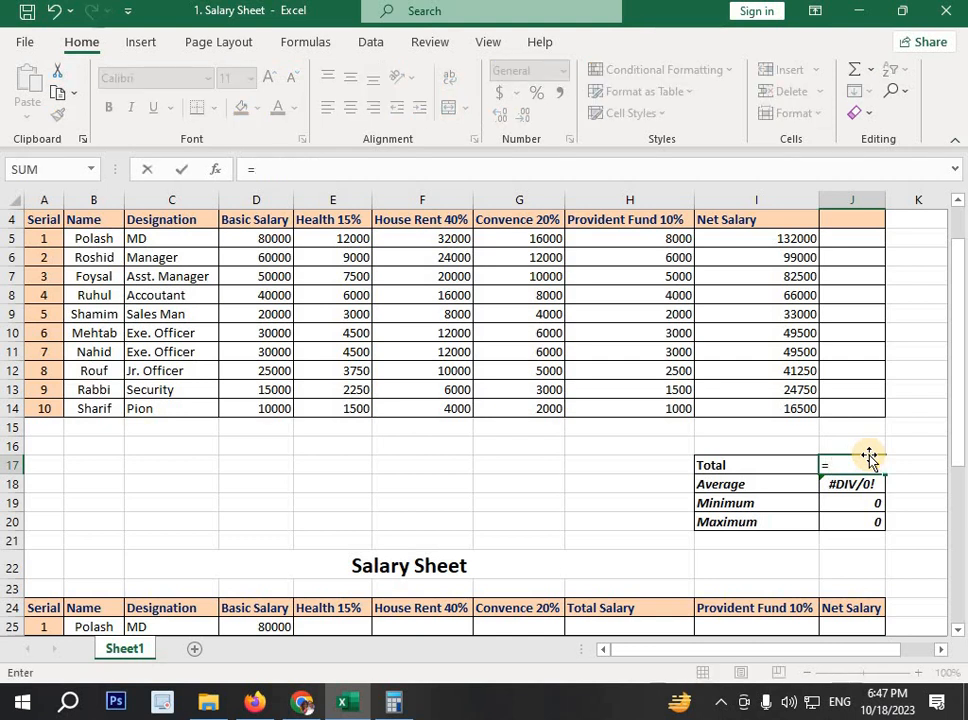
type("SUM")
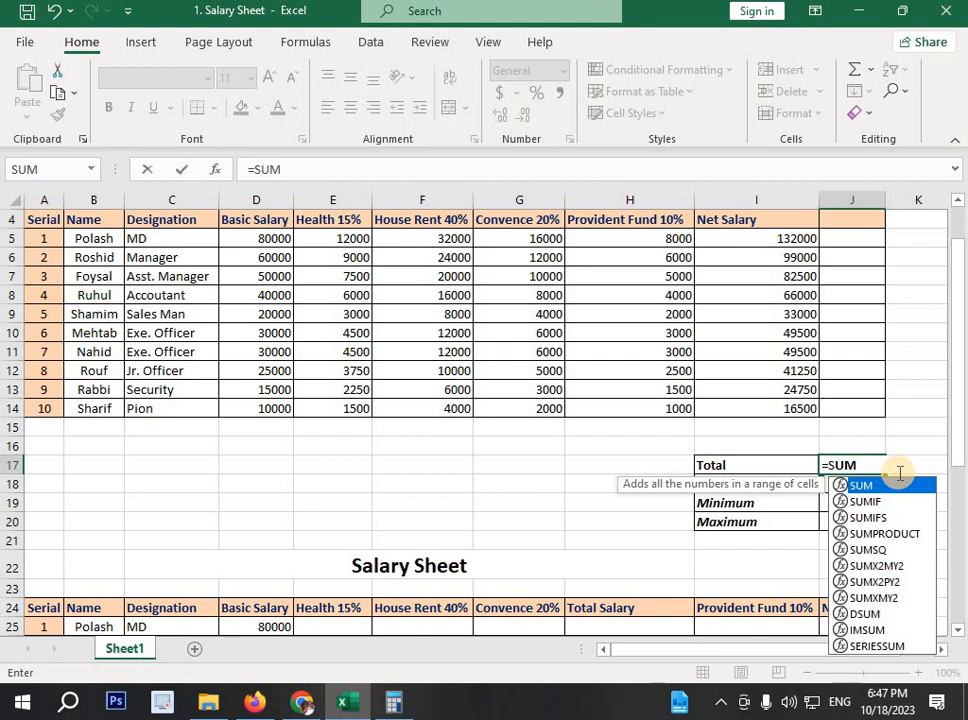
type("(")
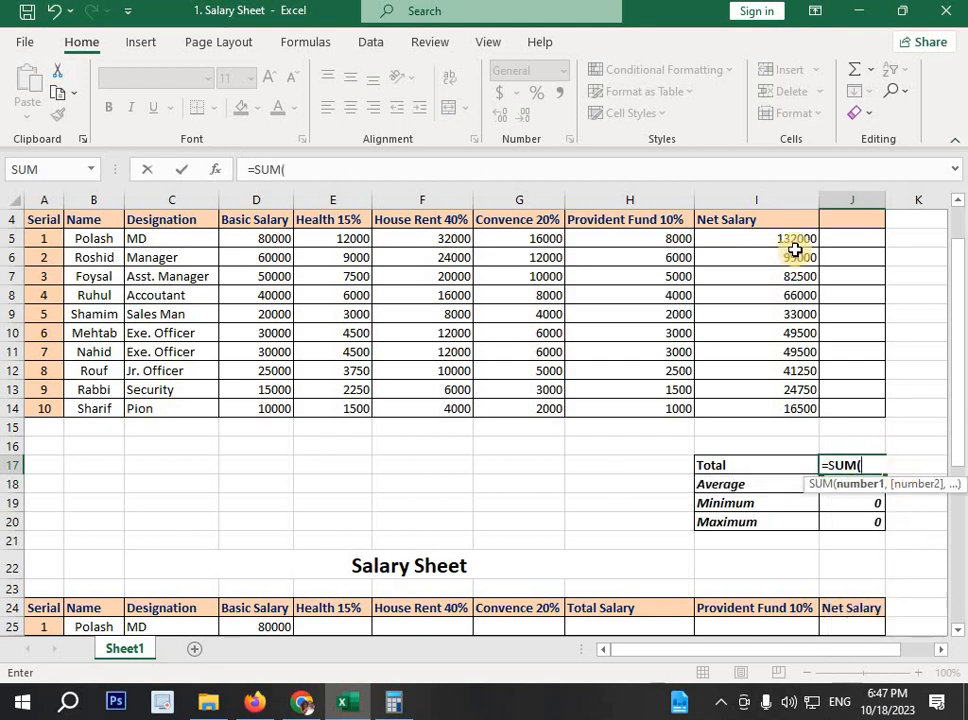
left_click_drag(791, 244, 786, 402)
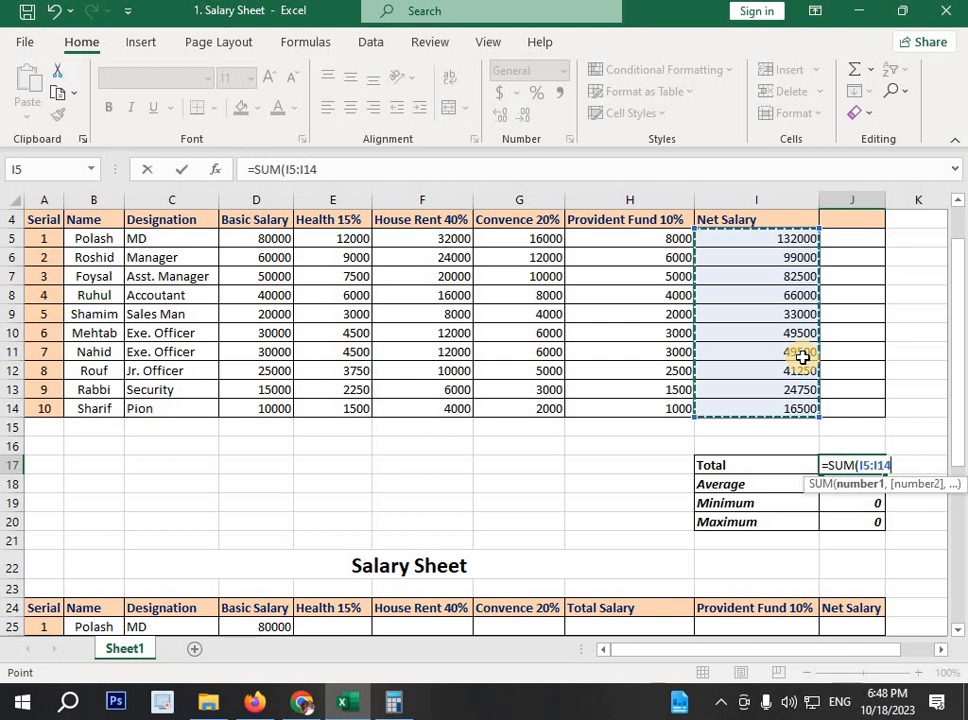
type(")")
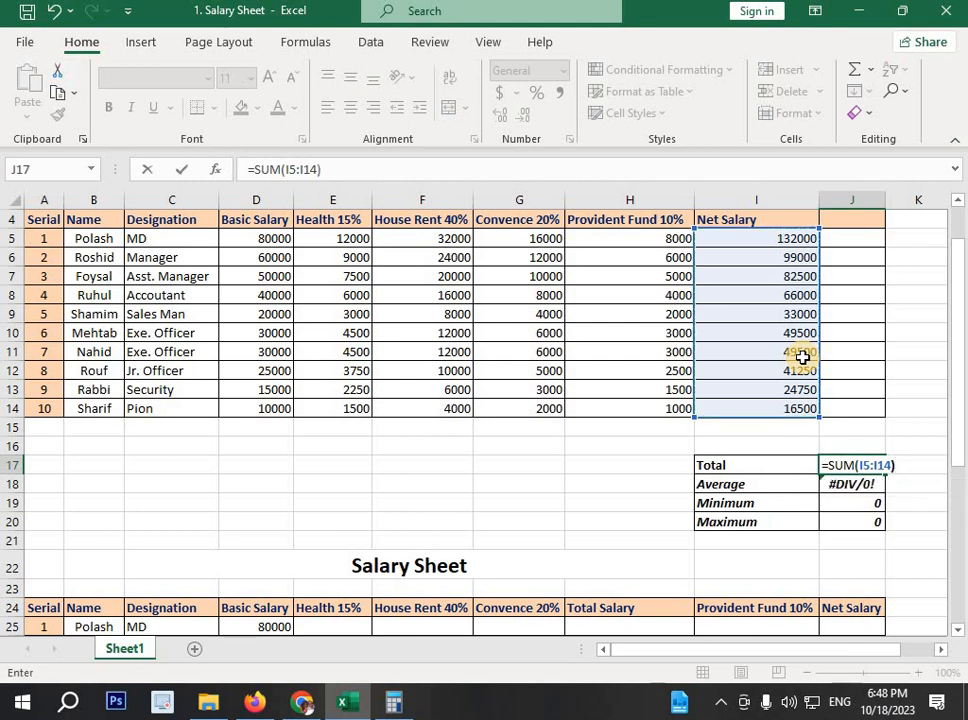
key("Return")
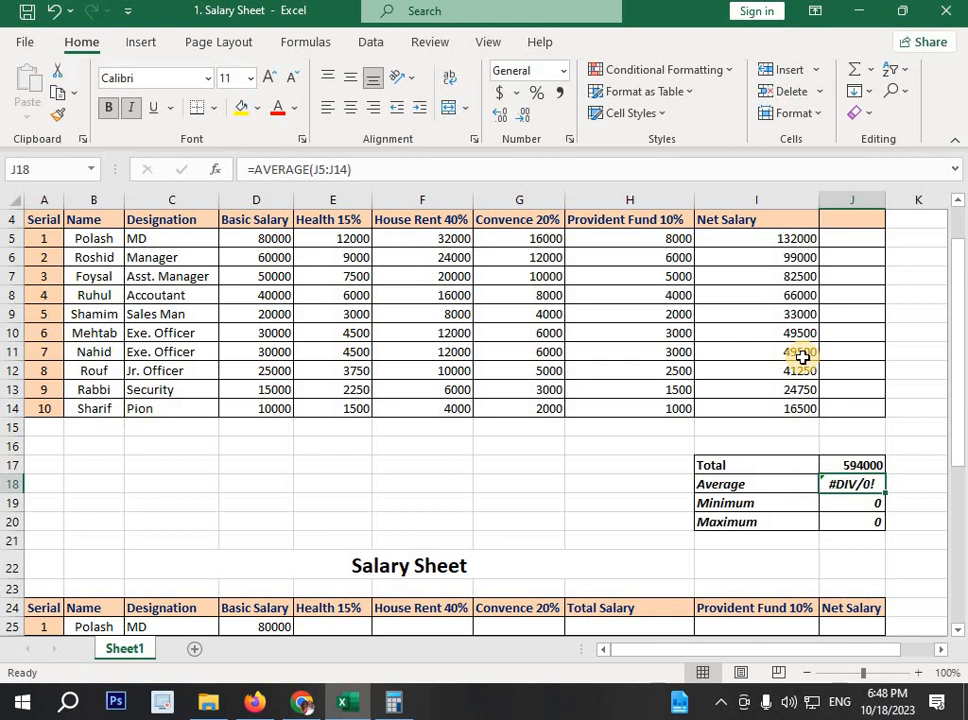
left_click(872, 465)
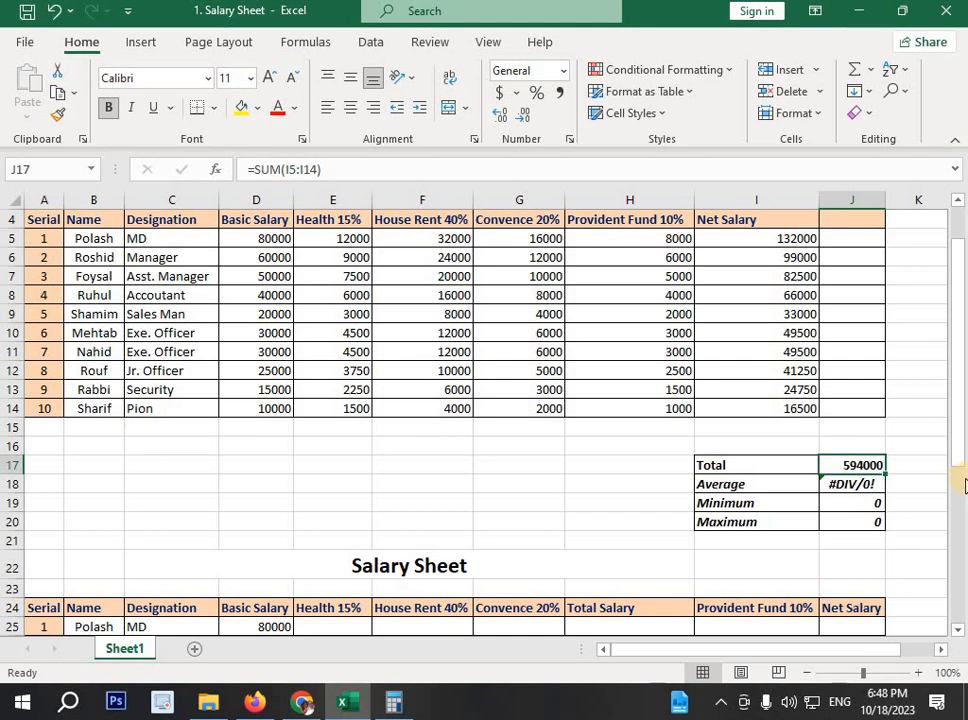
Step: Clear the Total cell J17 and re-enter =SUM(I5:I14) to add up the Net Salary column
key("BackSpace")
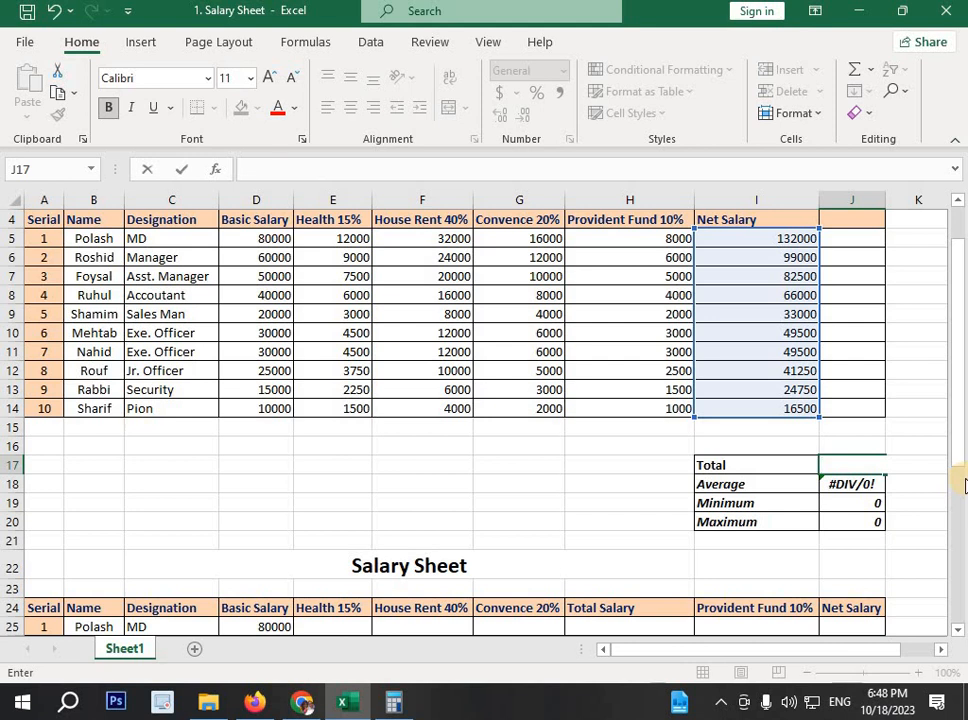
left_click(840, 465)
left_click(792, 489)
left_click(835, 469)
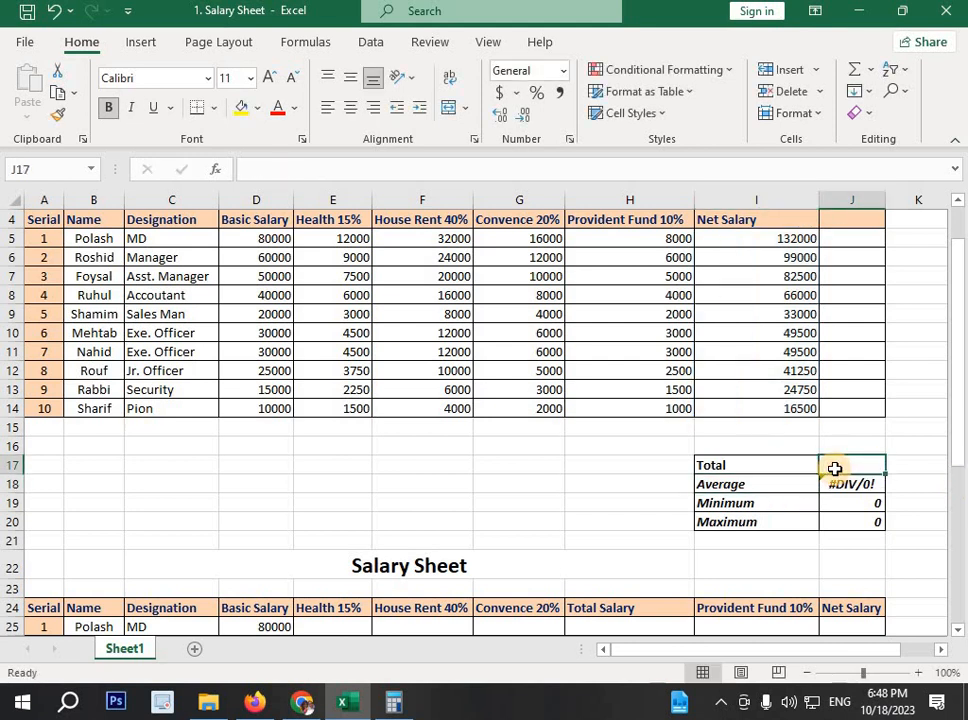
type("=")
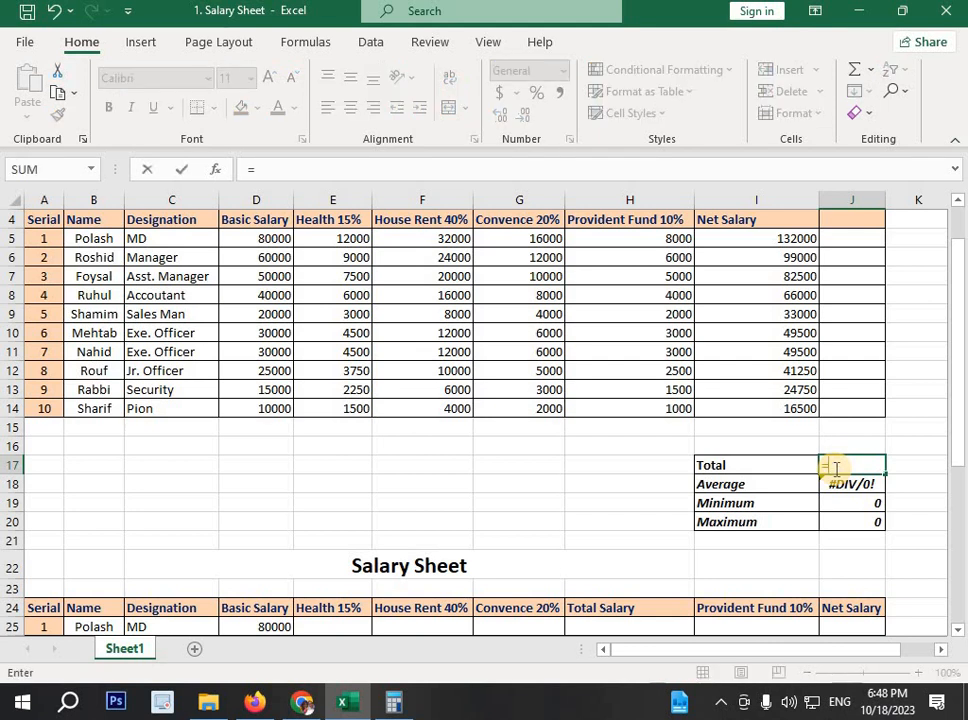
type("SU")
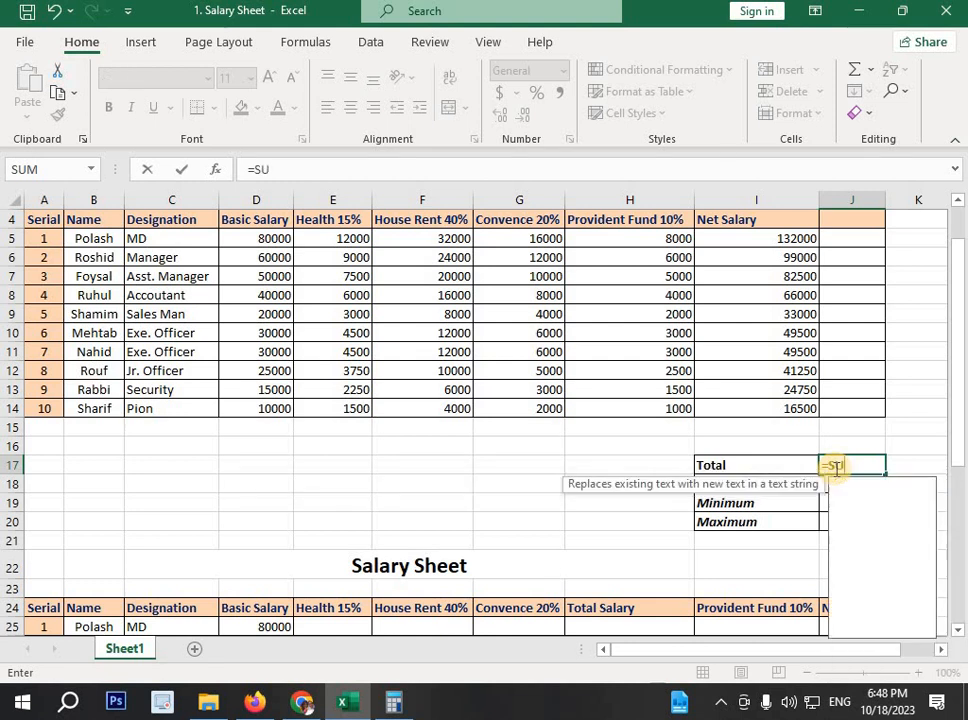
type("M")
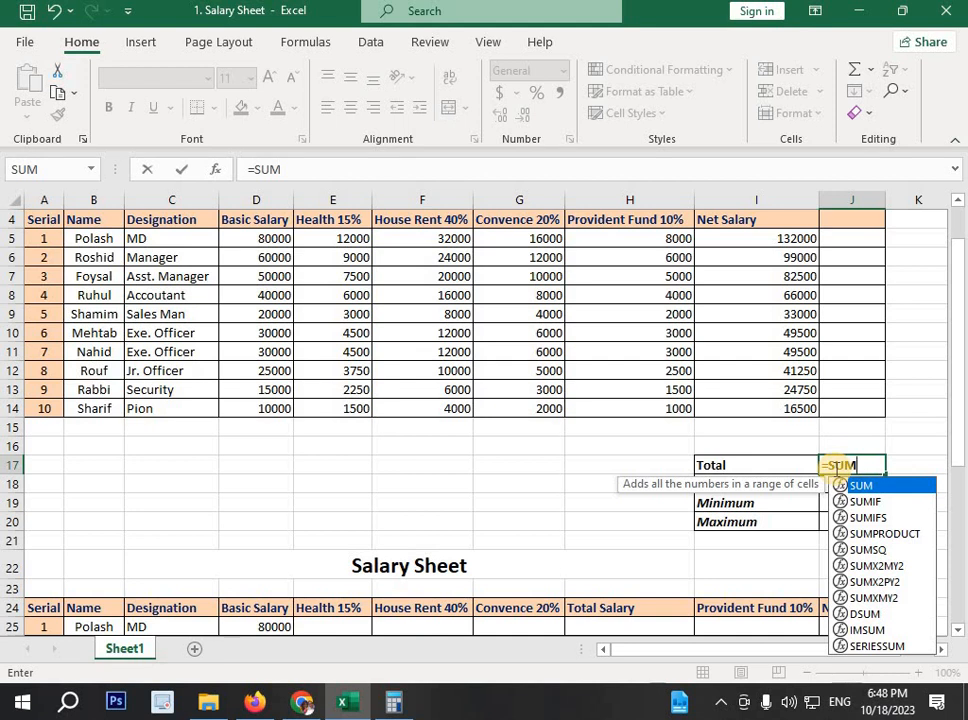
type("(")
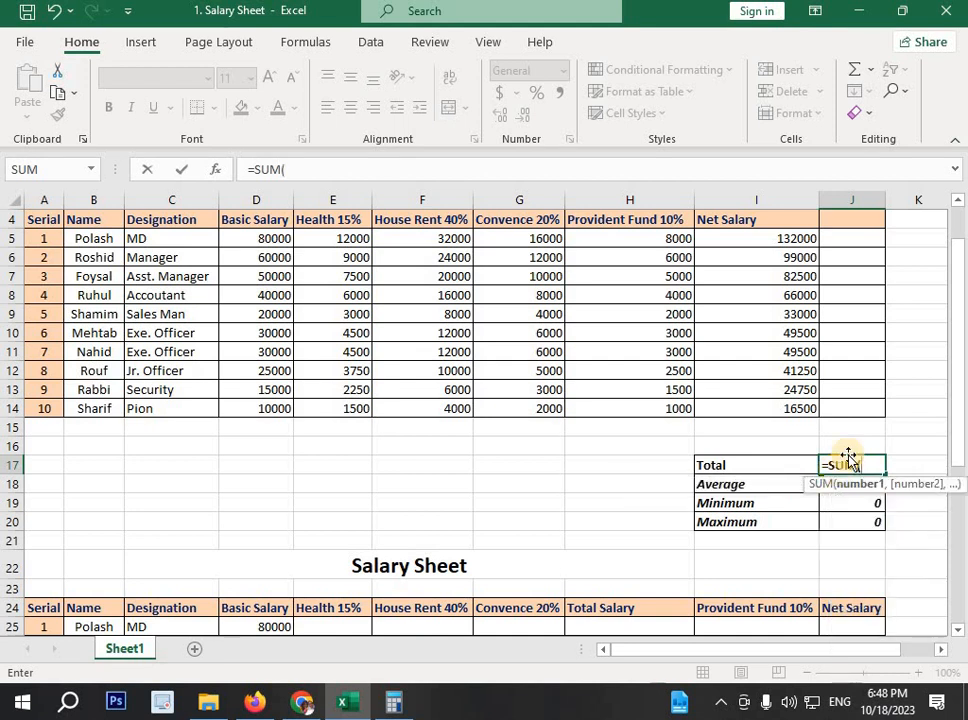
left_click_drag(765, 242, 782, 404)
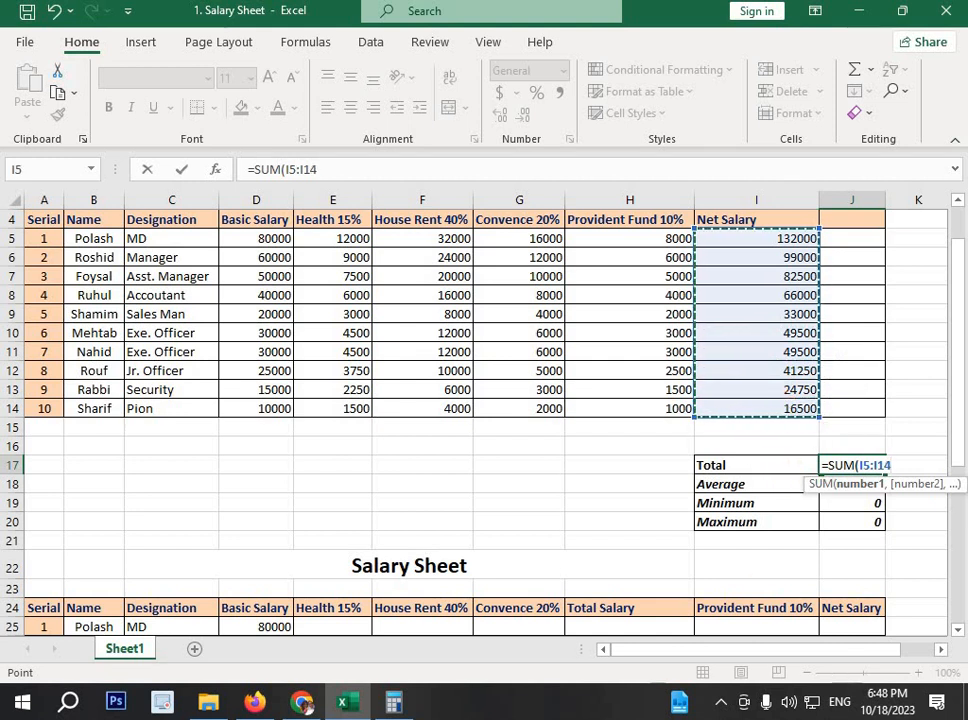
type(")")
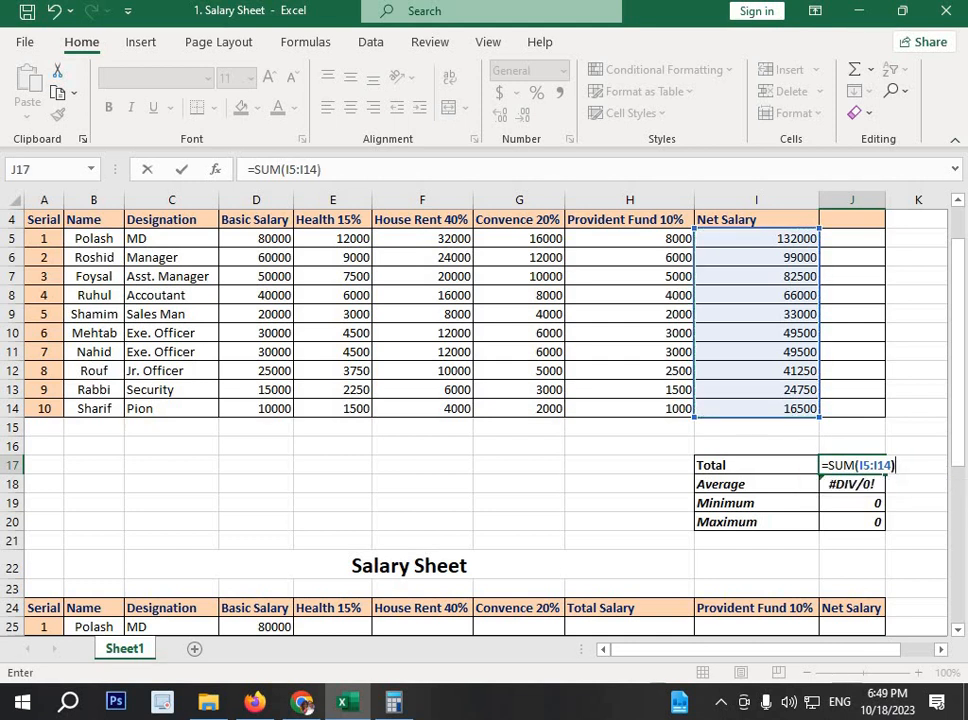
key("Return")
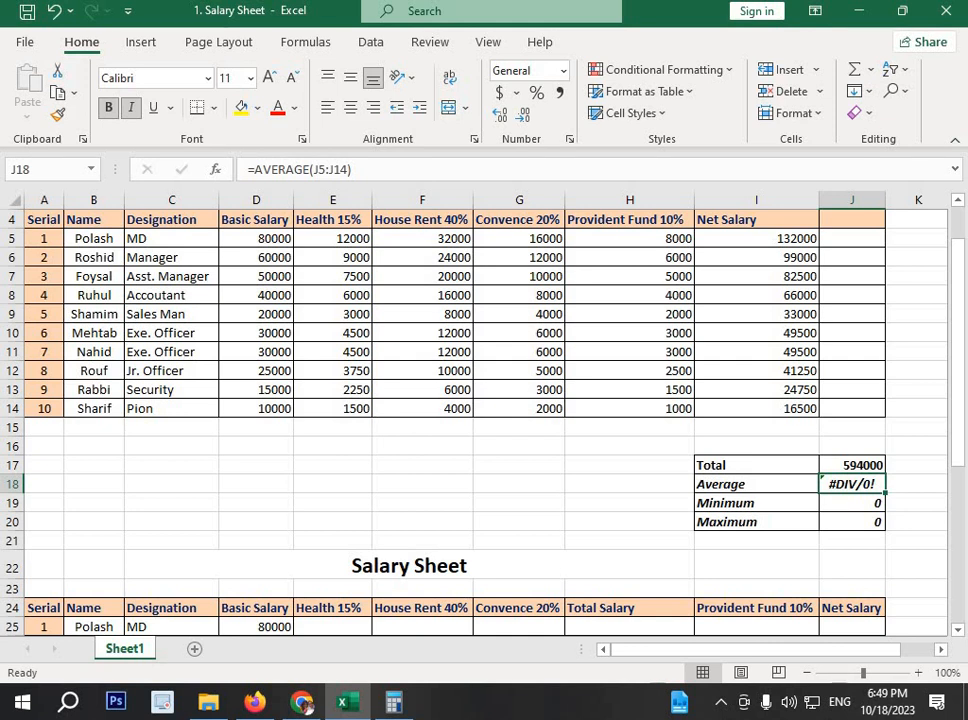
Step: Clear the Average cell J18 and try to start an AVERAGE formula in it with =Avera
key("BackSpace")
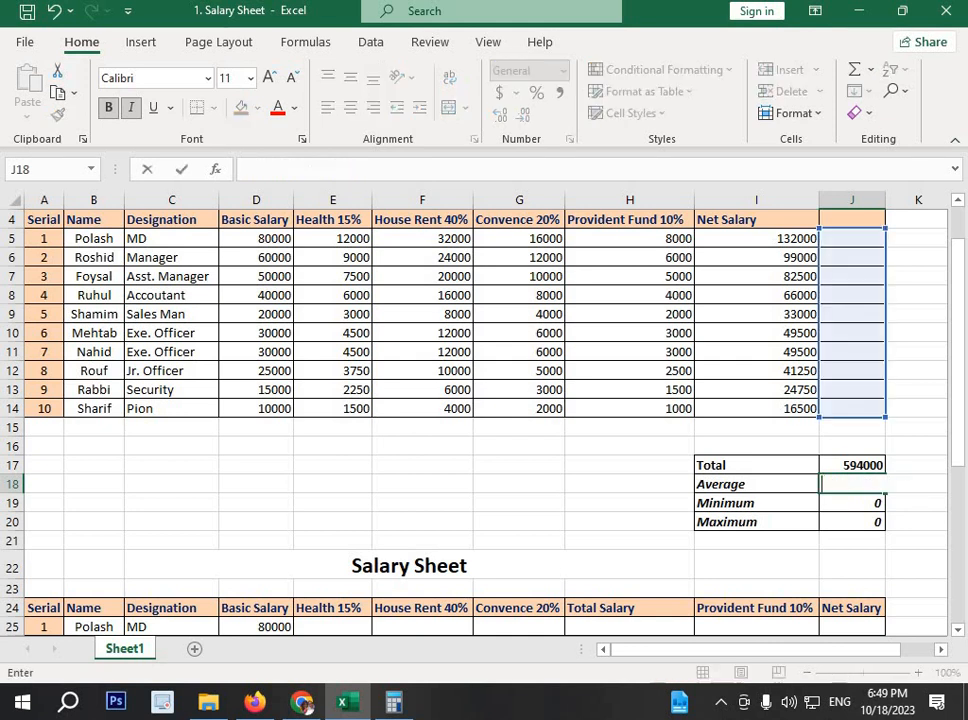
left_click(866, 484)
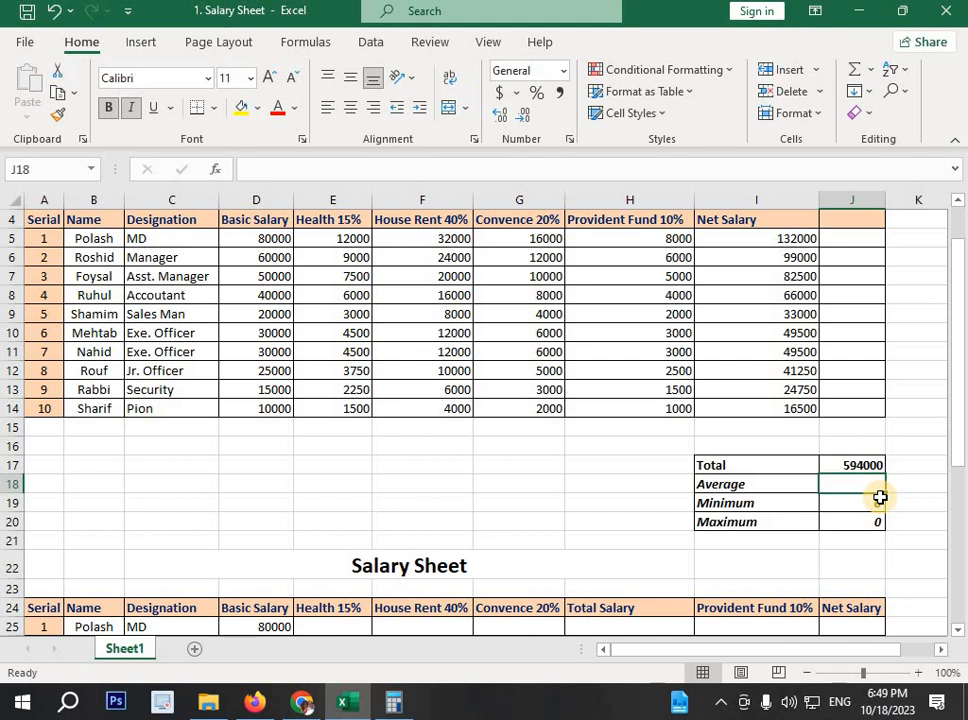
type("=")
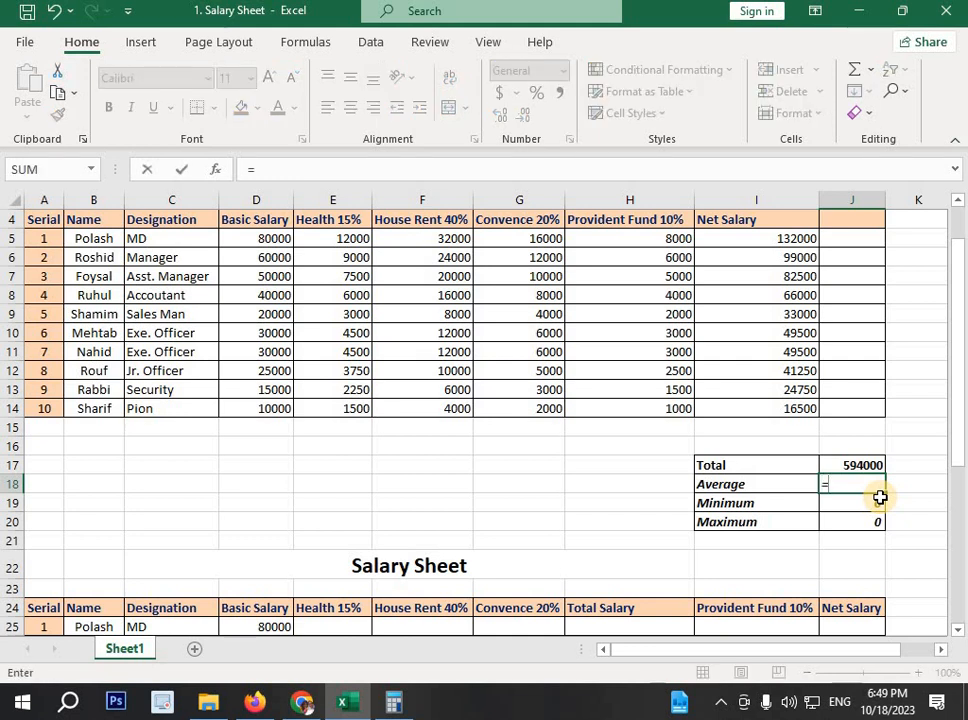
type("A")
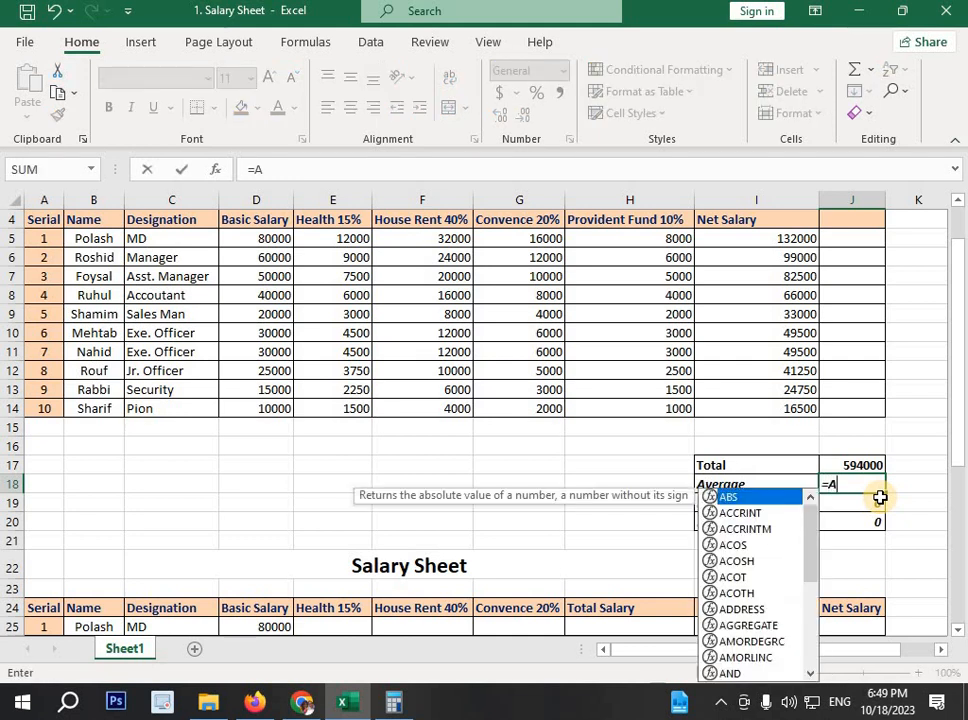
type("era")
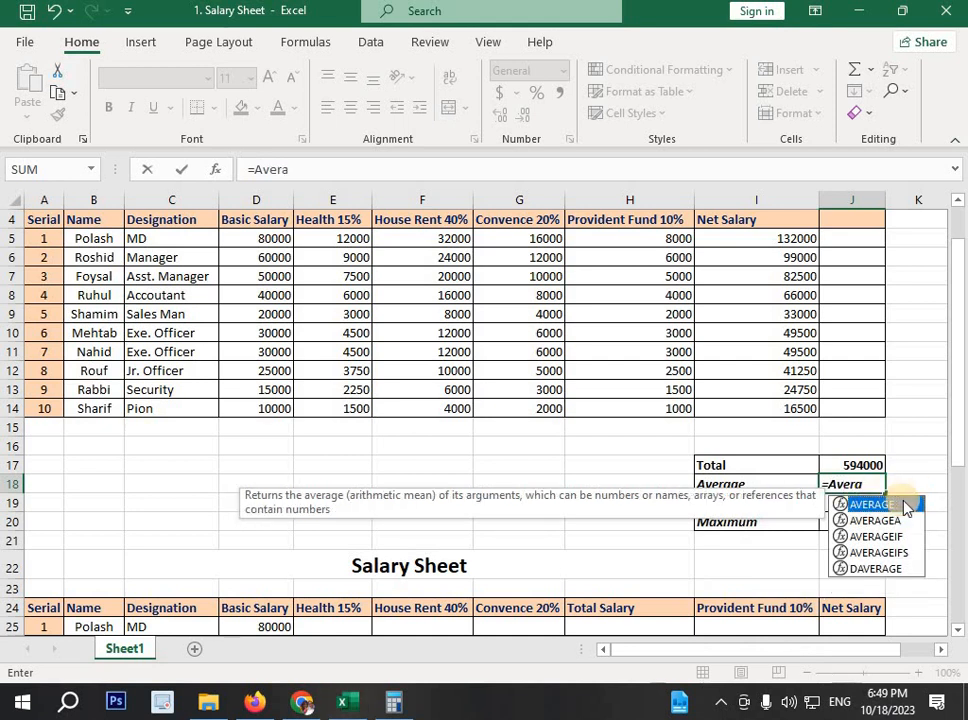
key("Return")
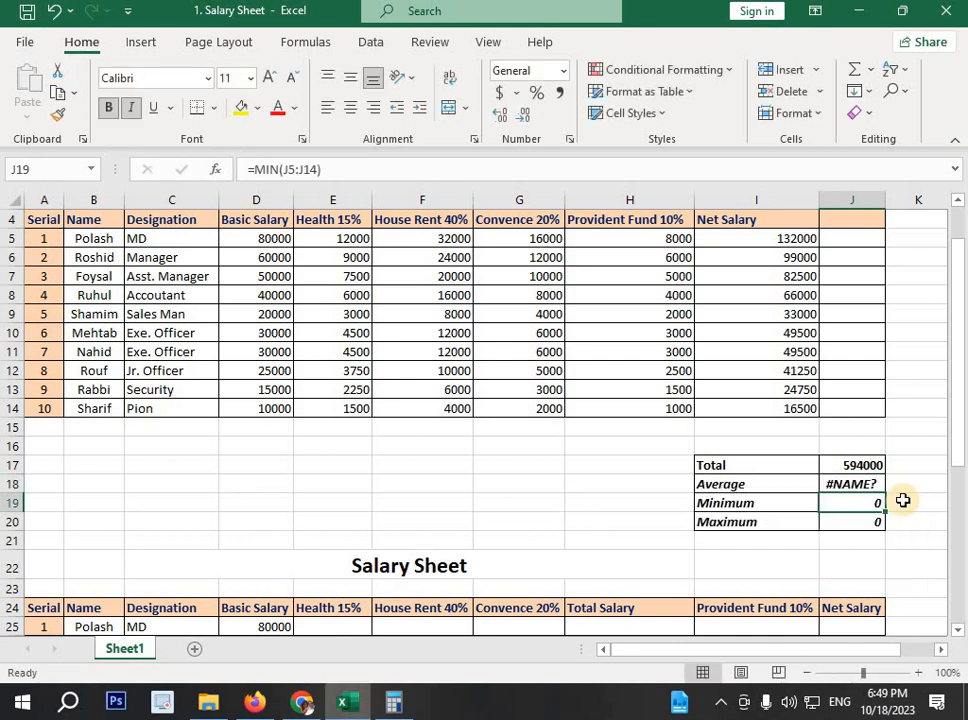
Step: Rewrite the incomplete formula in J18 as =AVERAGE(I5:I14) to average the Net Salary column
left_click(851, 484)
double_click(880, 484)
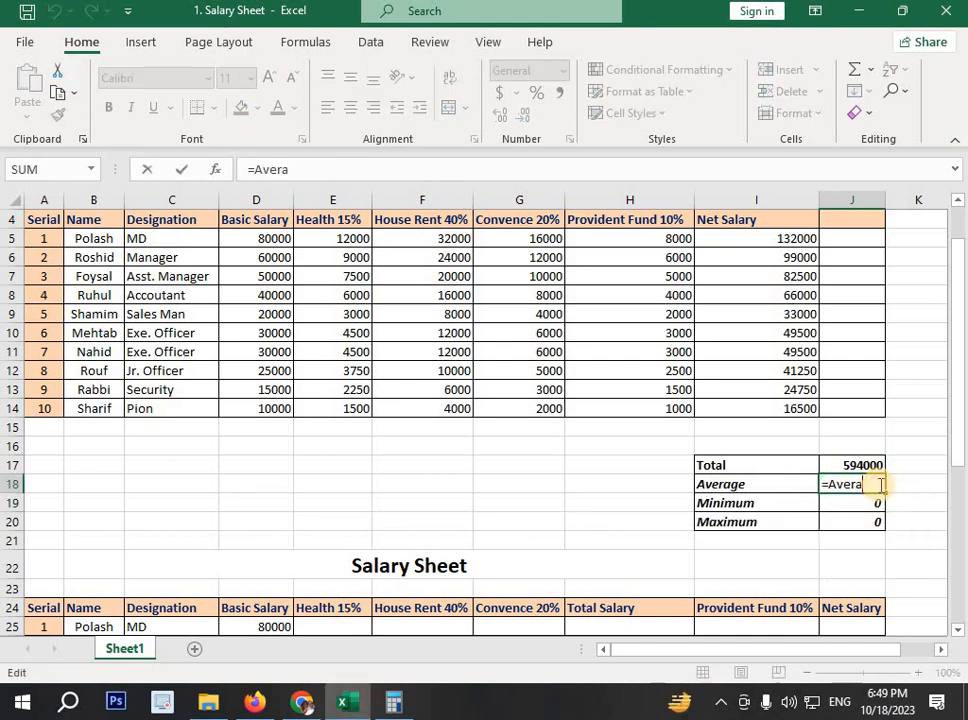
type("ge")
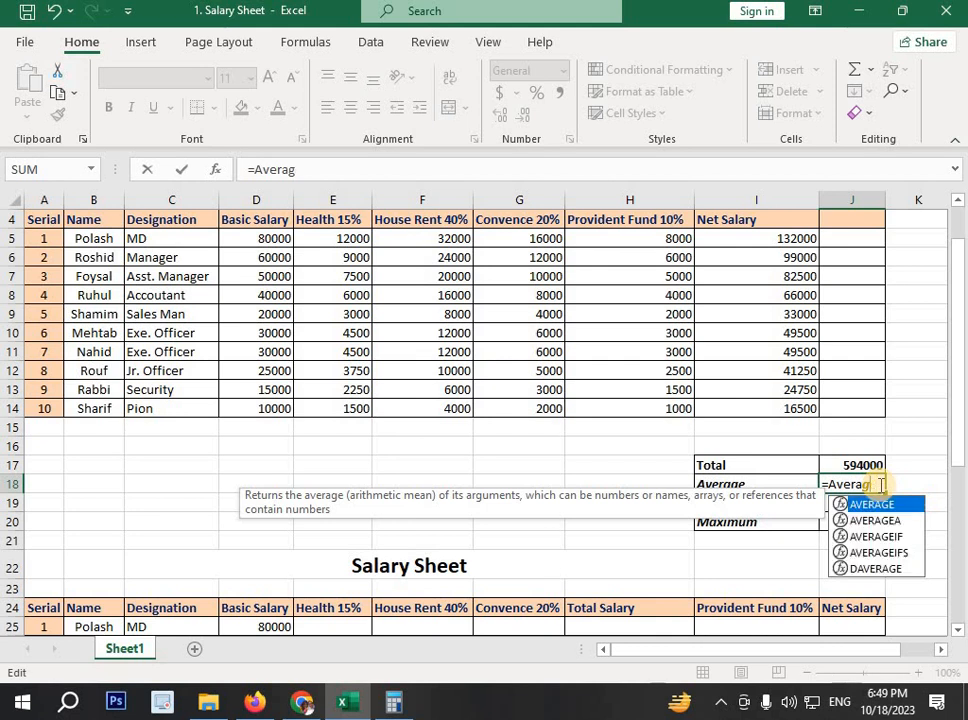
key("BackSpace")
key("BackSpace")
key("BackSpace")
key("BackSpace")
key("BackSpace")
key("BackSpace")
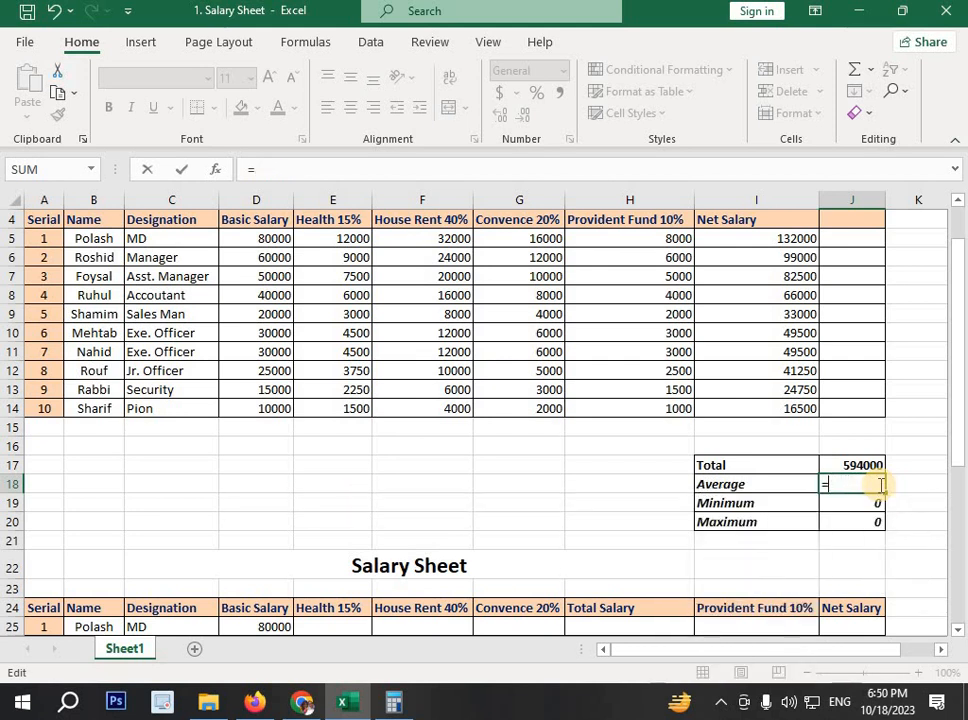
type("Avera")
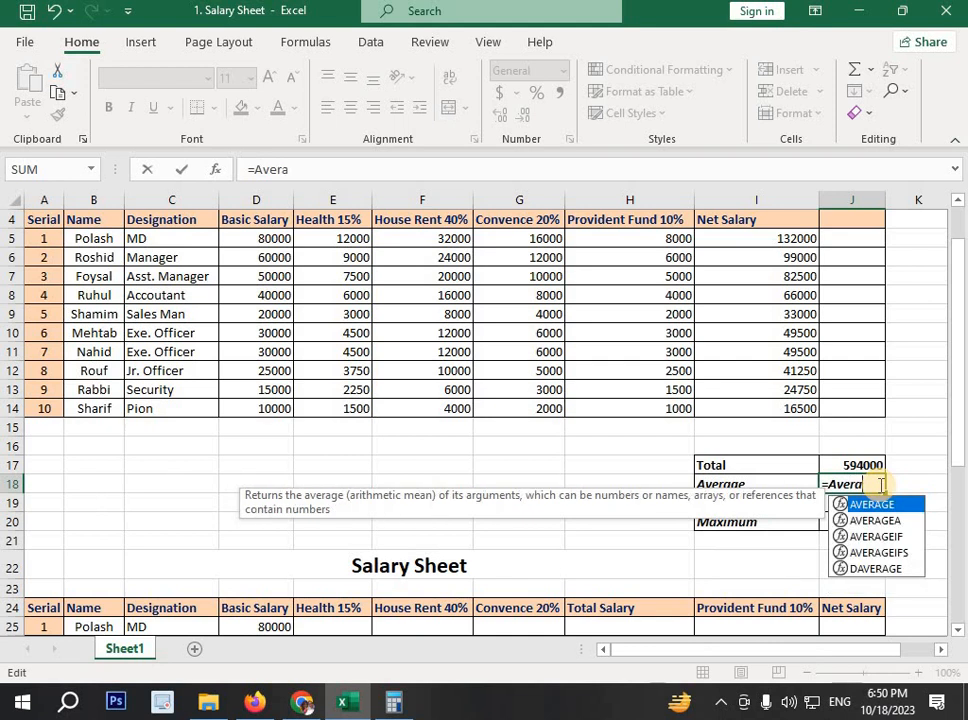
type("ge(")
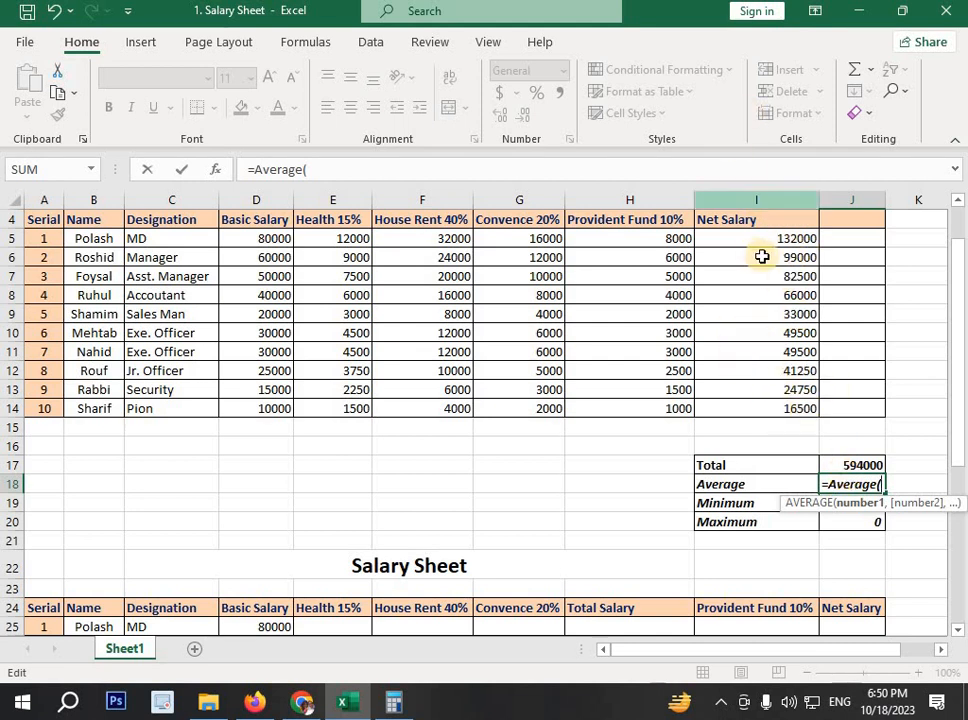
left_click_drag(763, 238, 784, 410)
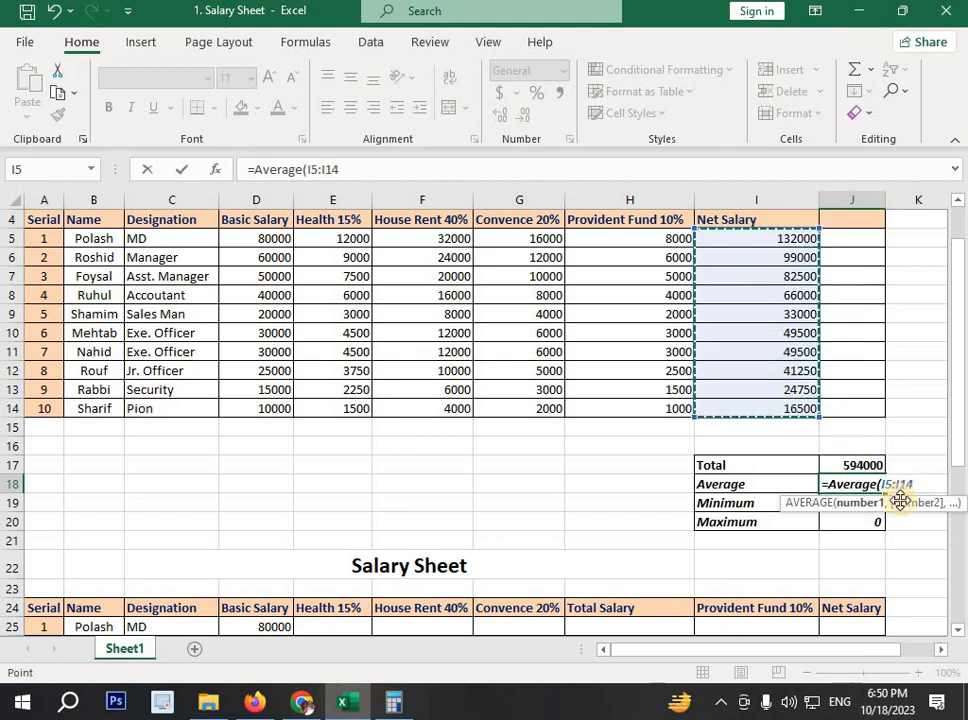
type(")")
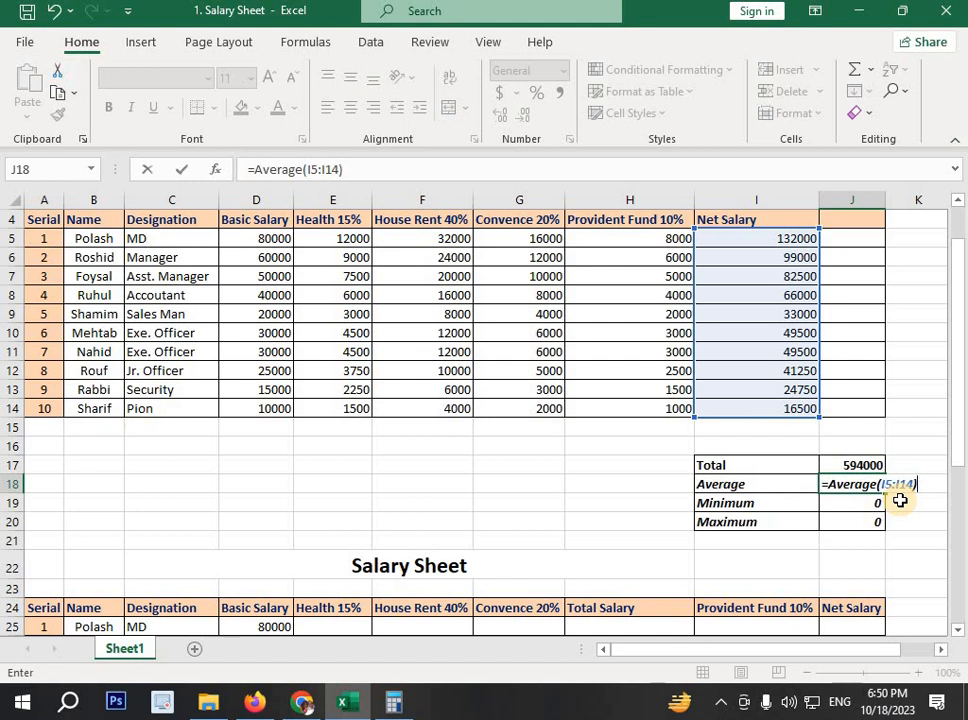
key("Return")
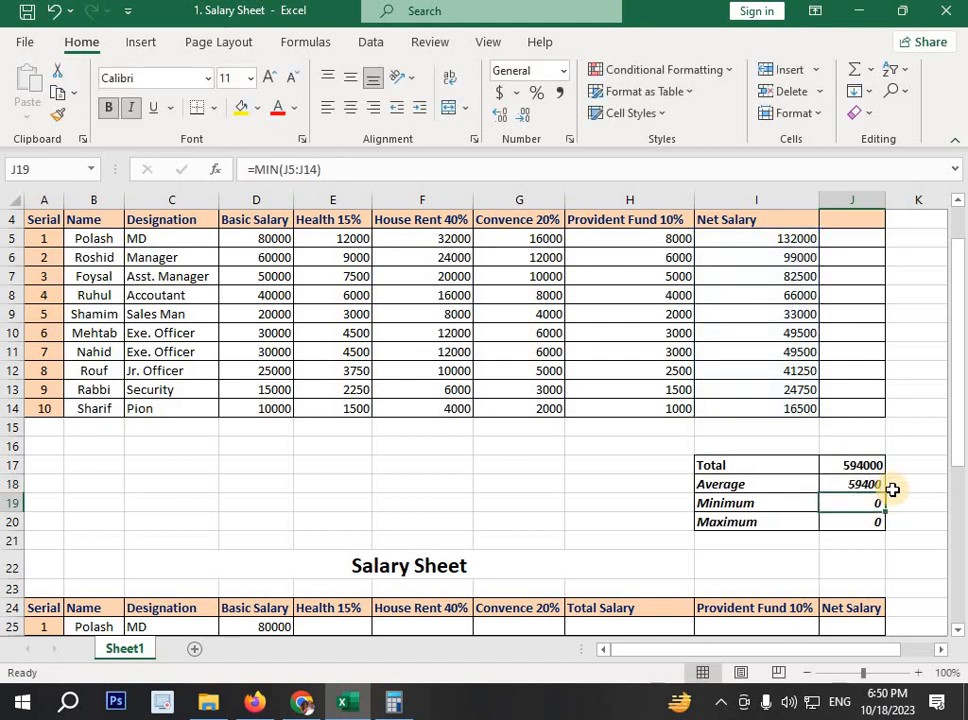
left_click(870, 489)
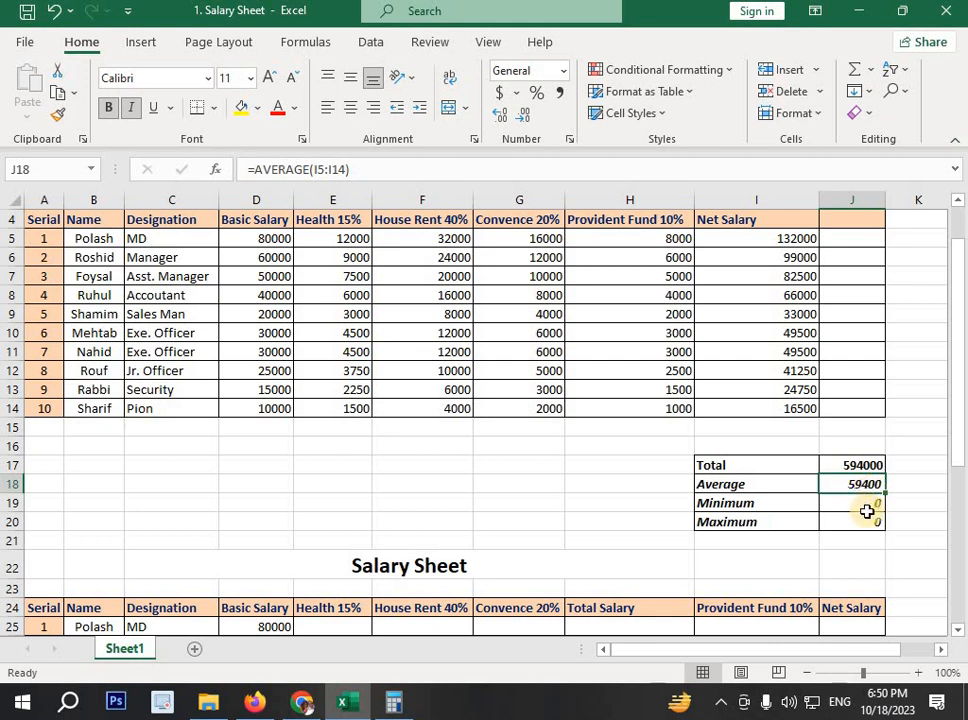
Step: Clear the old formula from the Minimum cell J19
left_click(866, 503)
key("BackSpace")
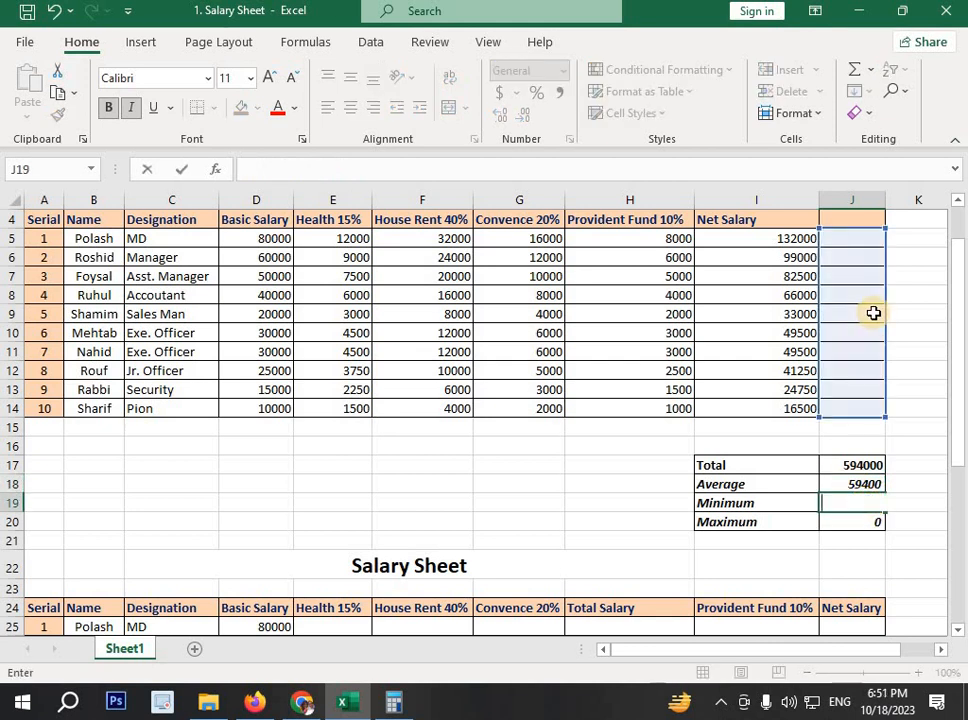
left_click(860, 493)
key("Return")
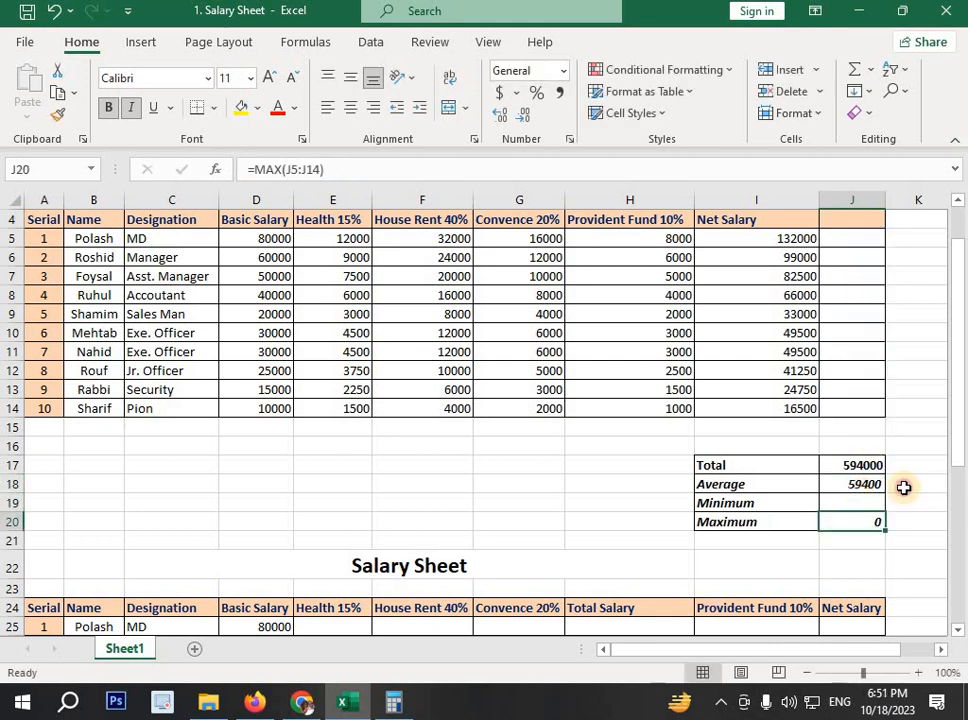
key("Up")
Step: Enter =MIN(I5:I14) in J19 to find the lowest value in the Net Salary column
left_click_drag(762, 240, 795, 400)
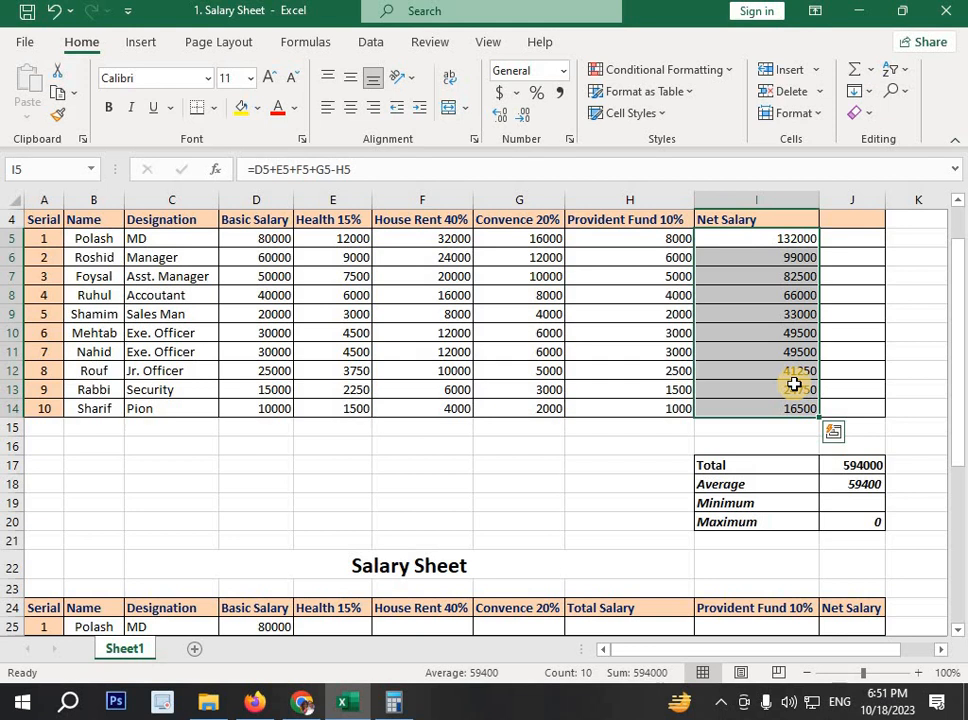
left_click(860, 498)
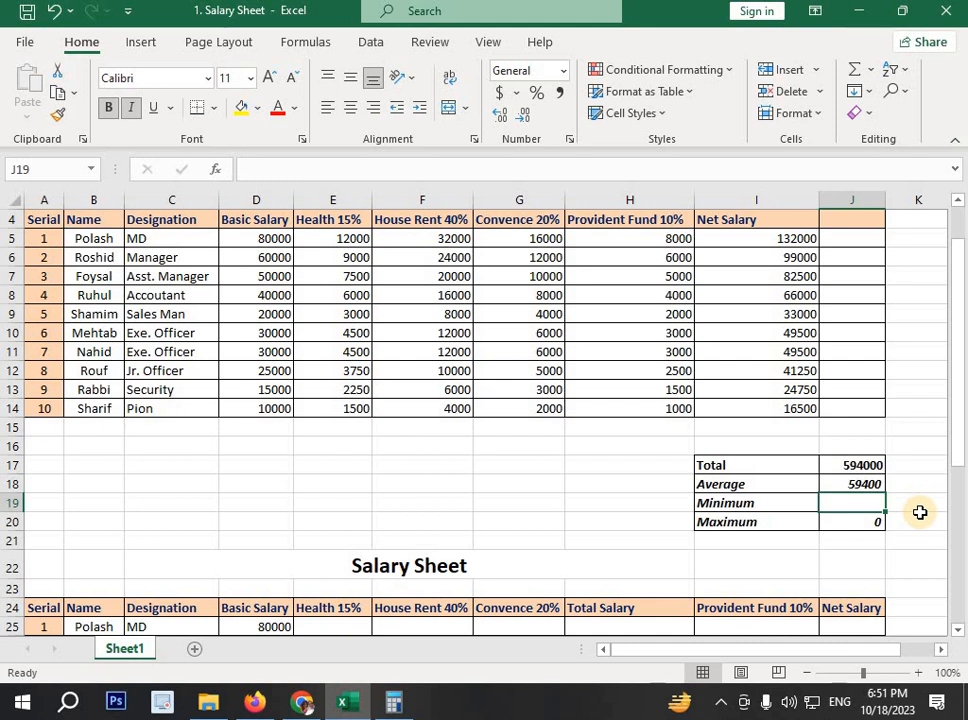
type("=")
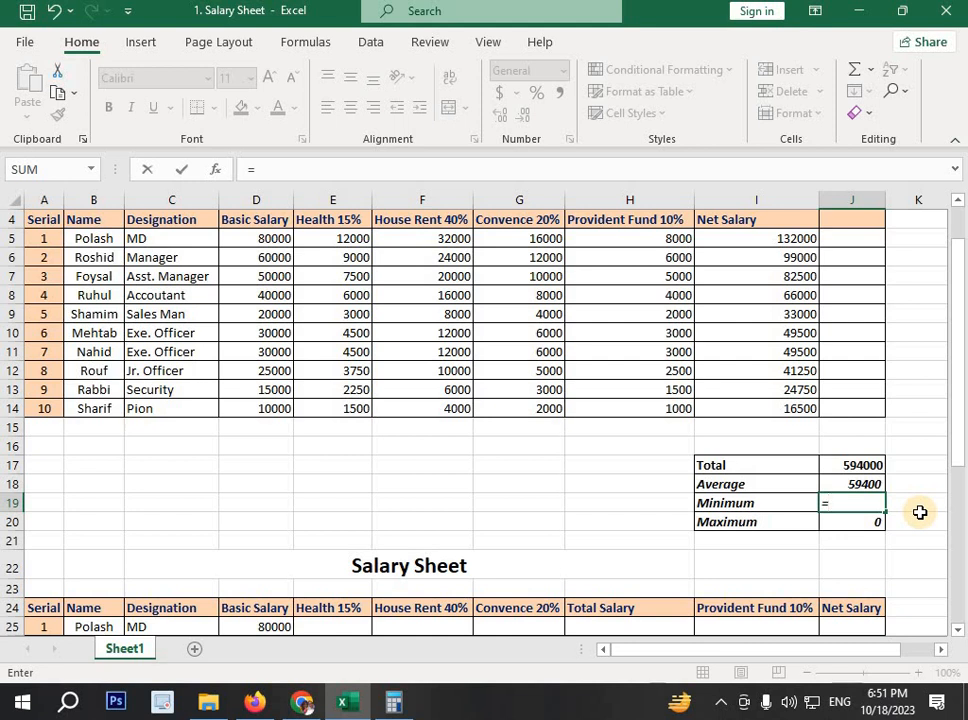
type("Min")
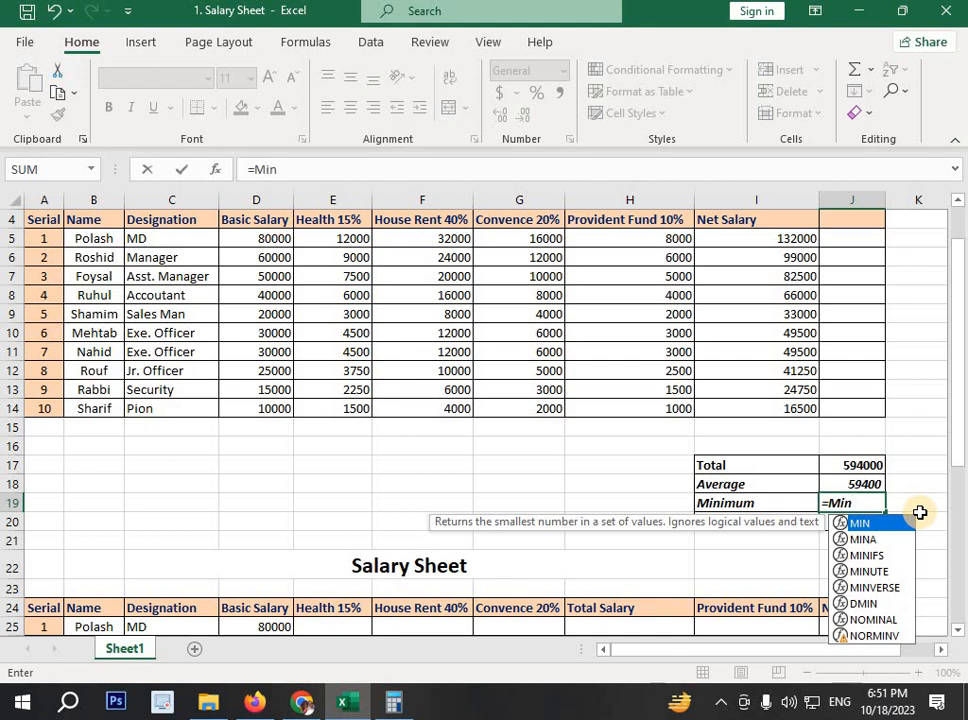
type("(")
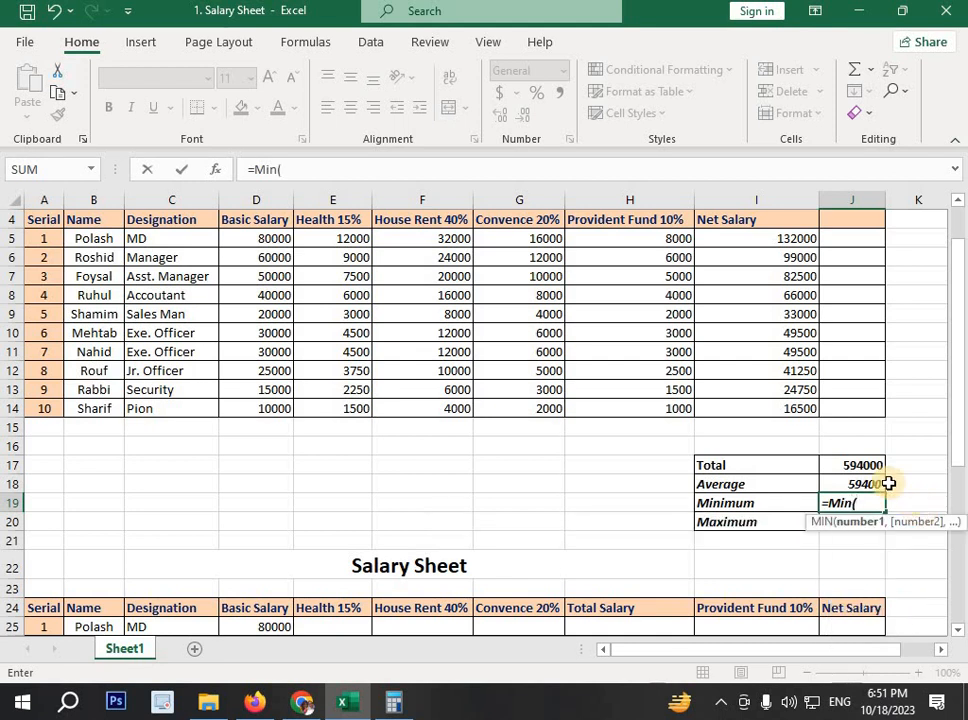
left_click_drag(789, 240, 823, 417)
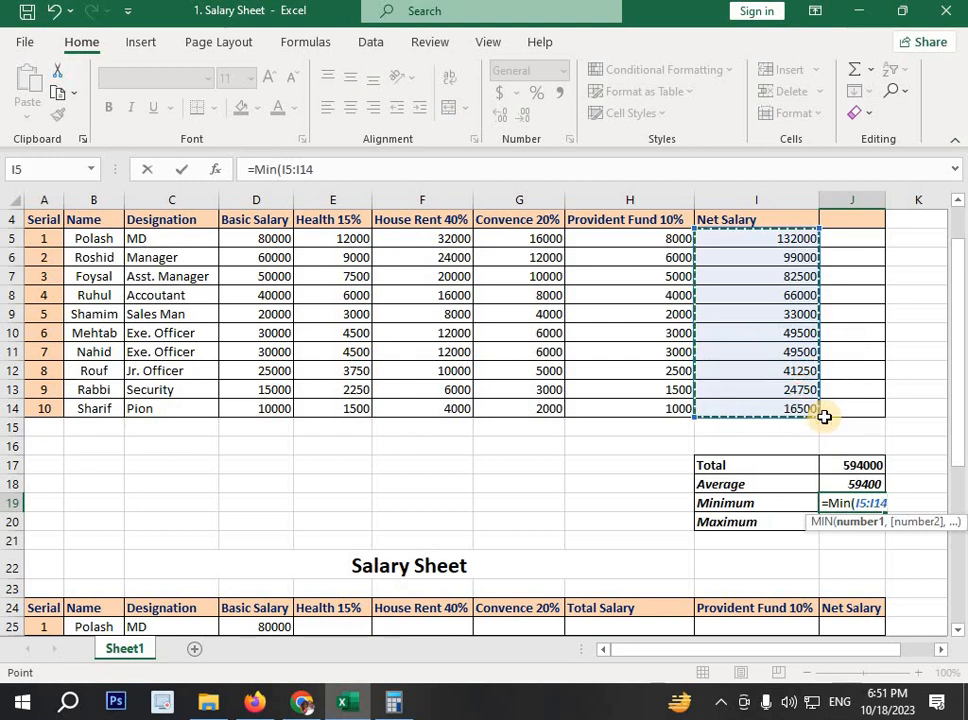
type(")")
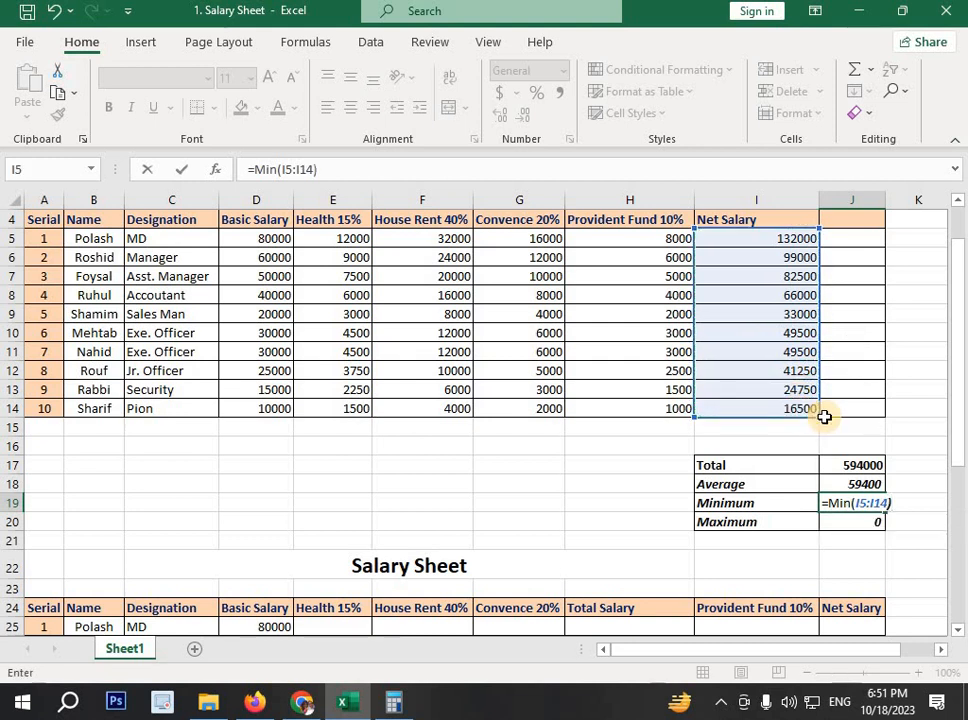
key("Return")
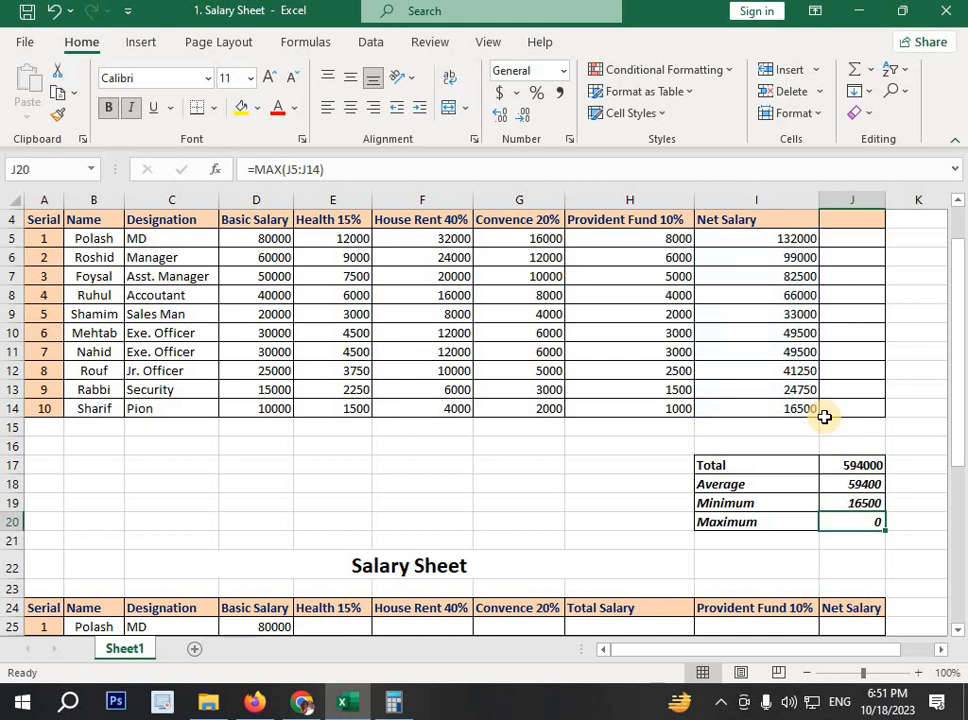
left_click(878, 499)
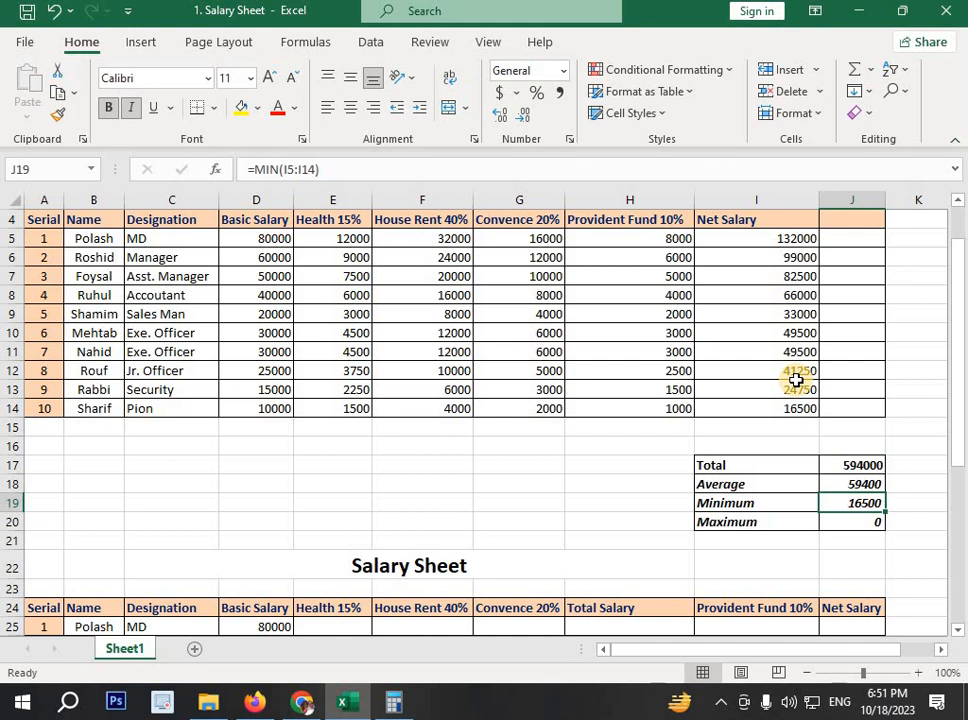
Step: Clear the old formula from the Maximum cell J20
left_click(870, 522)
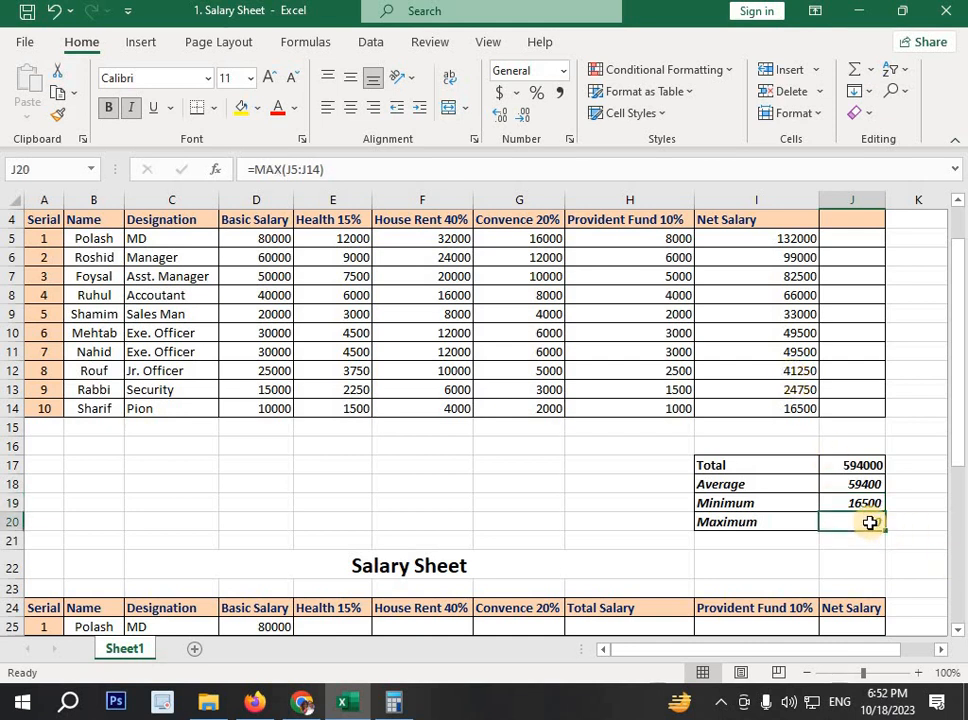
double_click(870, 522)
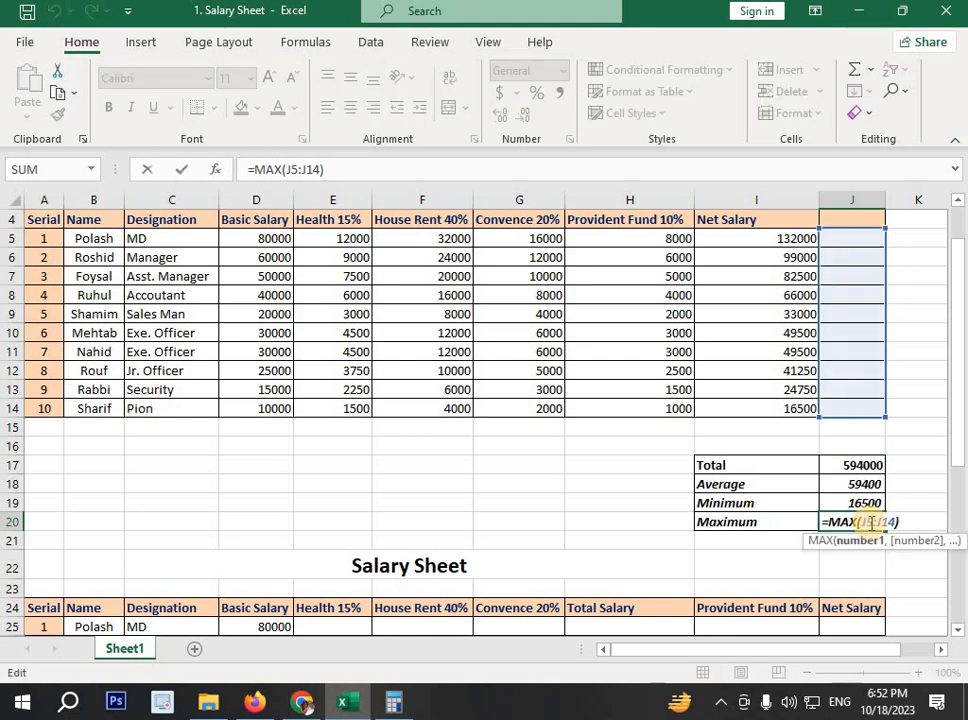
key("BackSpace")
key("BackSpace")
key("BackSpace")
key("BackSpace")
key("BackSpace")
key("BackSpace")
key("BackSpace")
key("BackSpace")
key("BackSpace")
key("BackSpace")
key("BackSpace")
key("BackSpace")
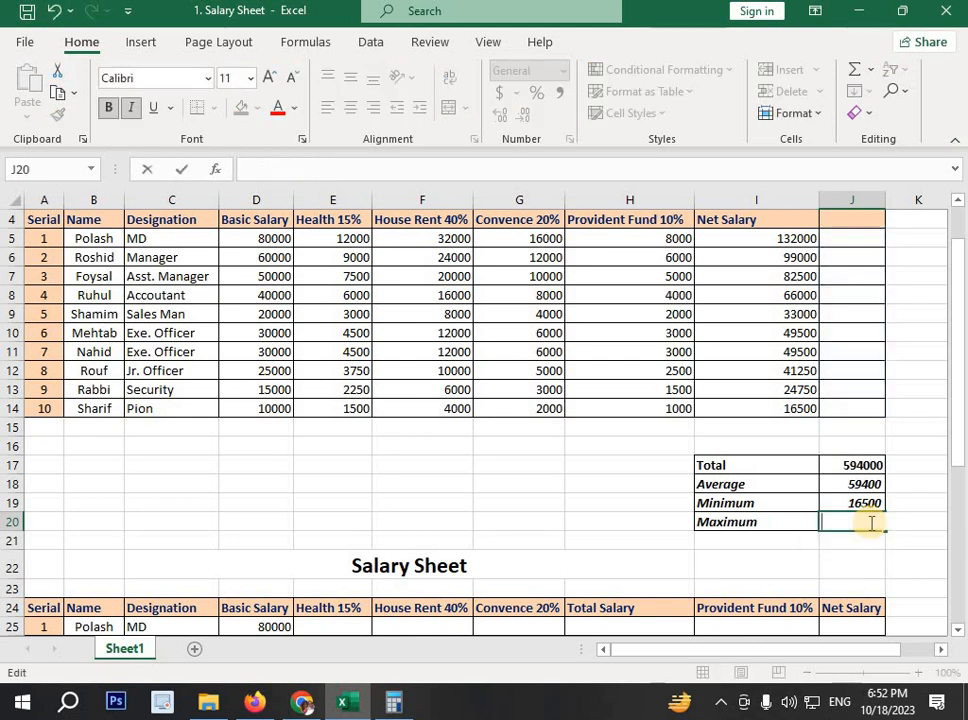
Step: Enter =MAX(I5:I14) in J20 to find the highest value in the Net Salary column
type("=Max")
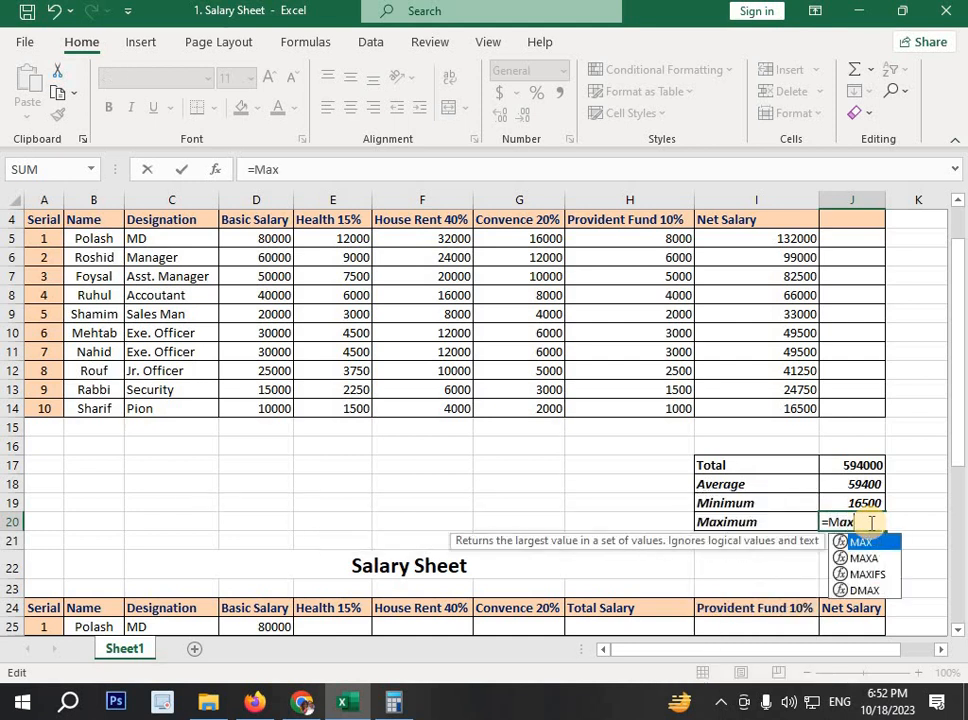
key("BackSpace")
type("z")
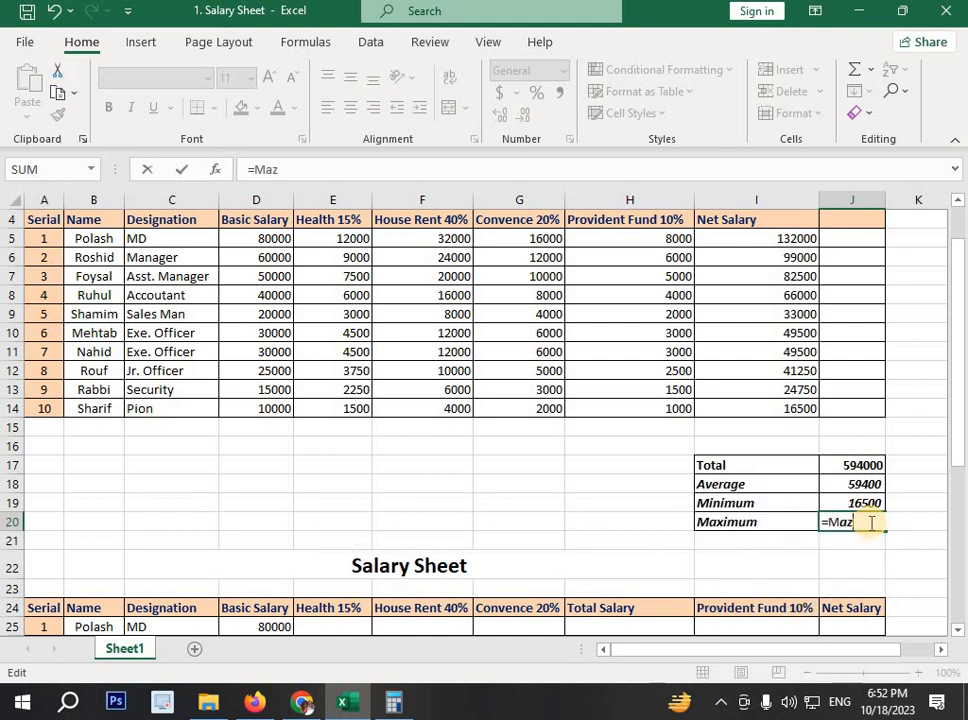
key("BackSpace")
type("x(")
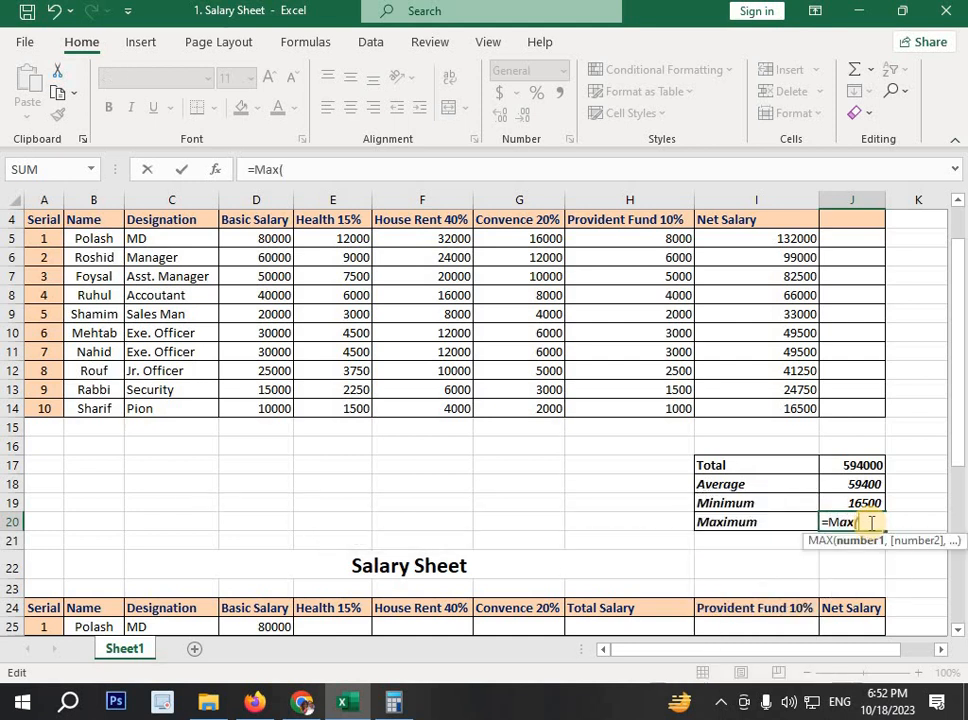
left_click_drag(786, 241, 791, 407)
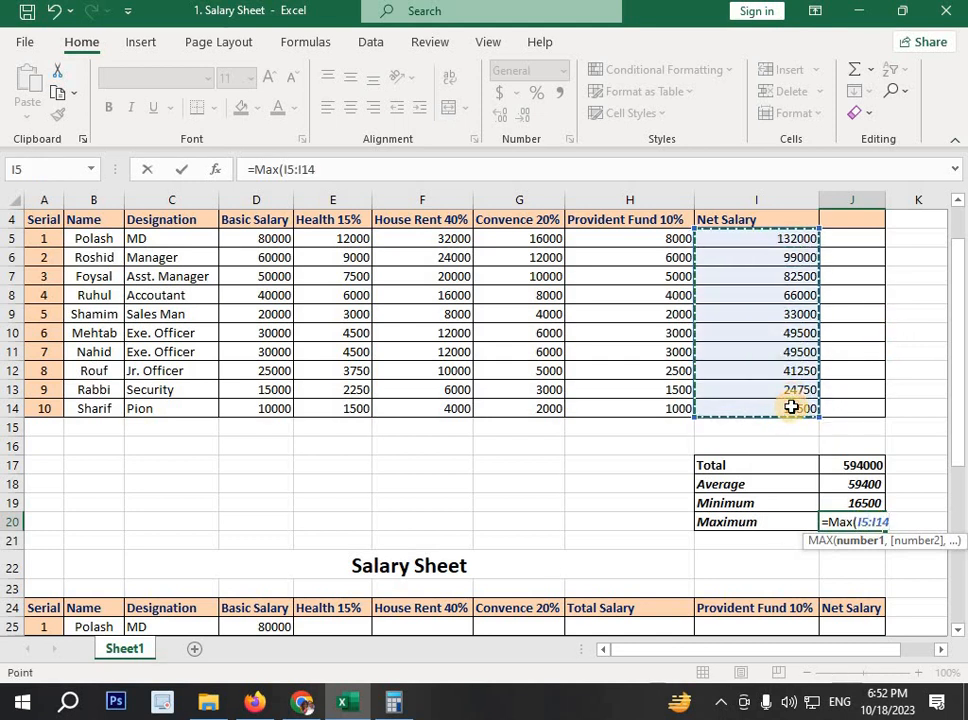
type(")")
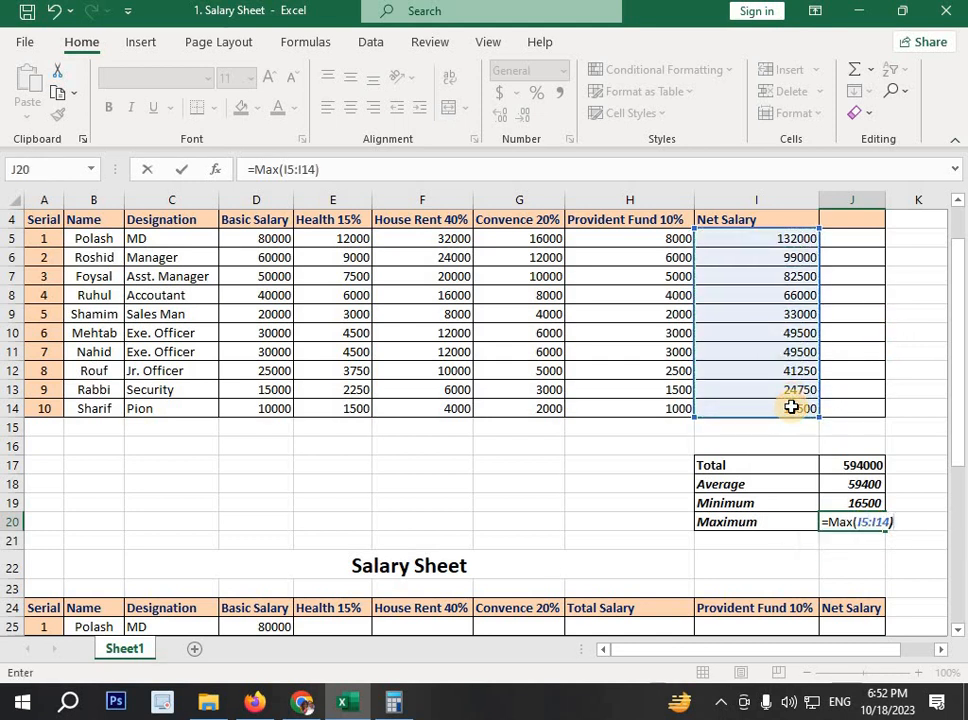
key("Return")
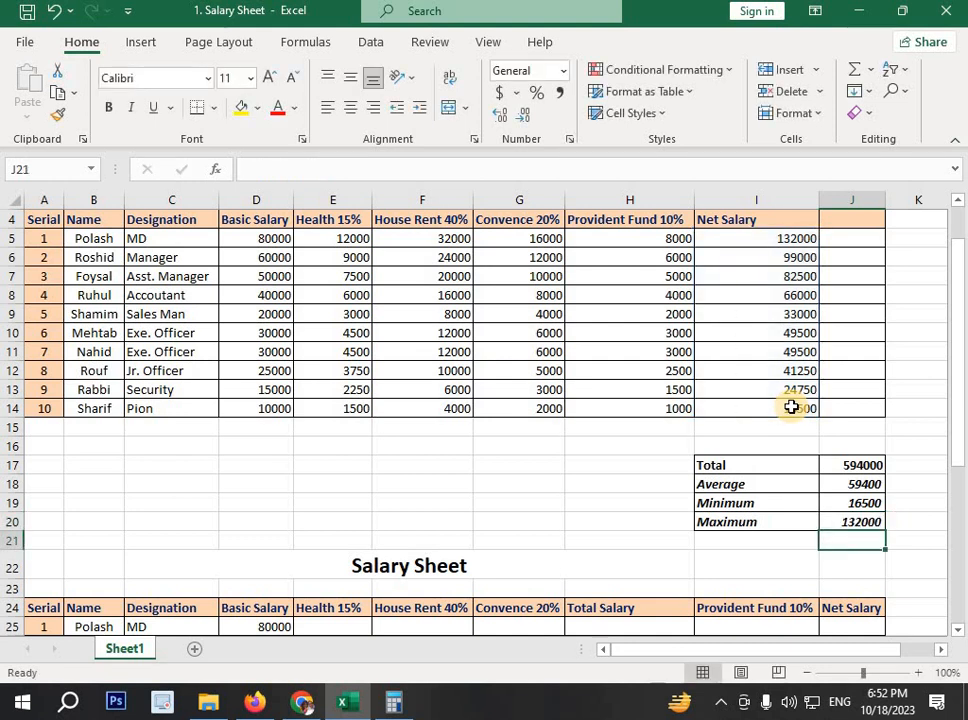